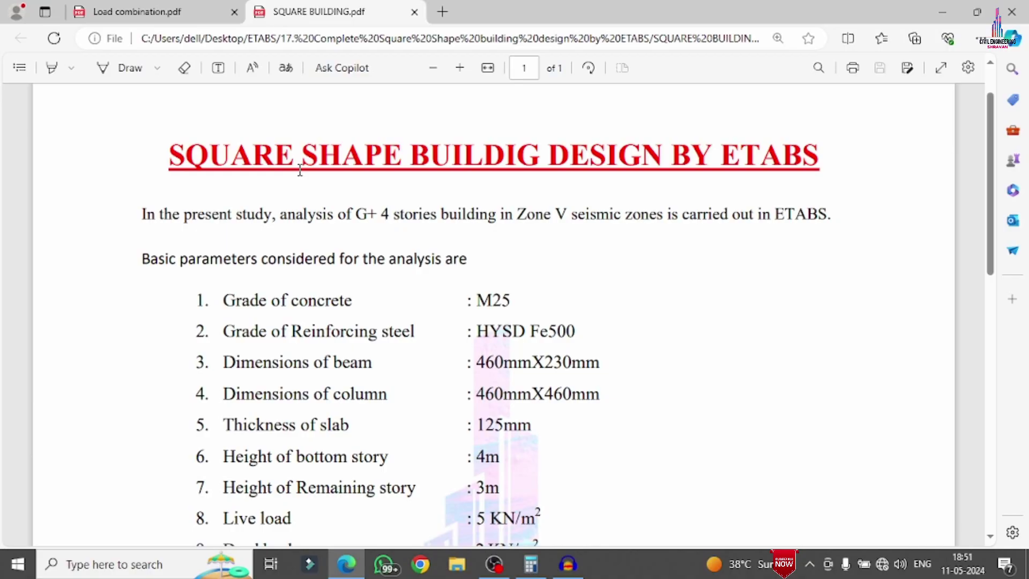
# Examine the design brief's concrete and steel grades, beam and column dimensions, slab thickness and story heights.
pyautogui.scroll(-15, 311, 195)
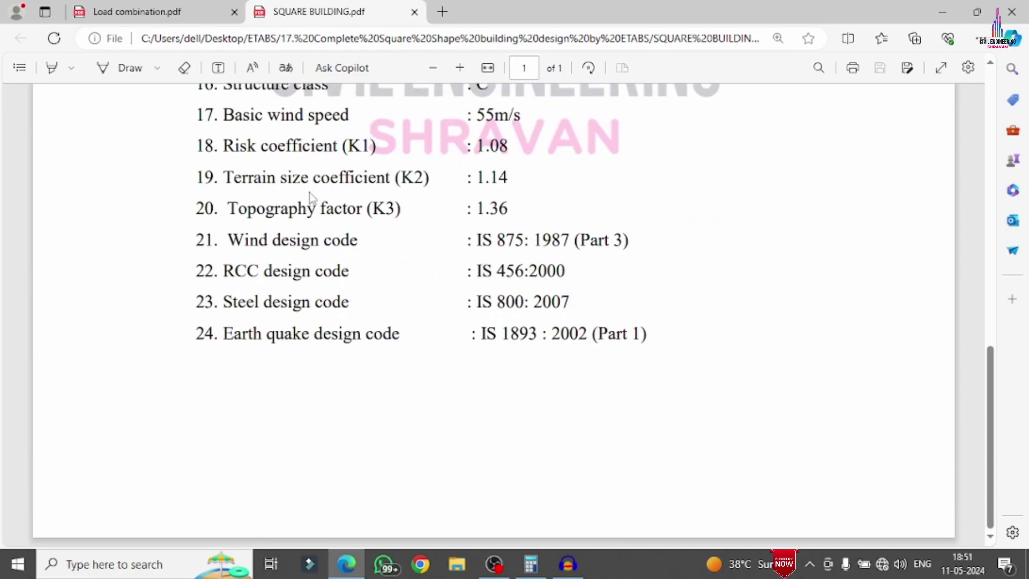
pyautogui.scroll(13, 311, 196)
pyautogui.scroll(2, 311, 196)
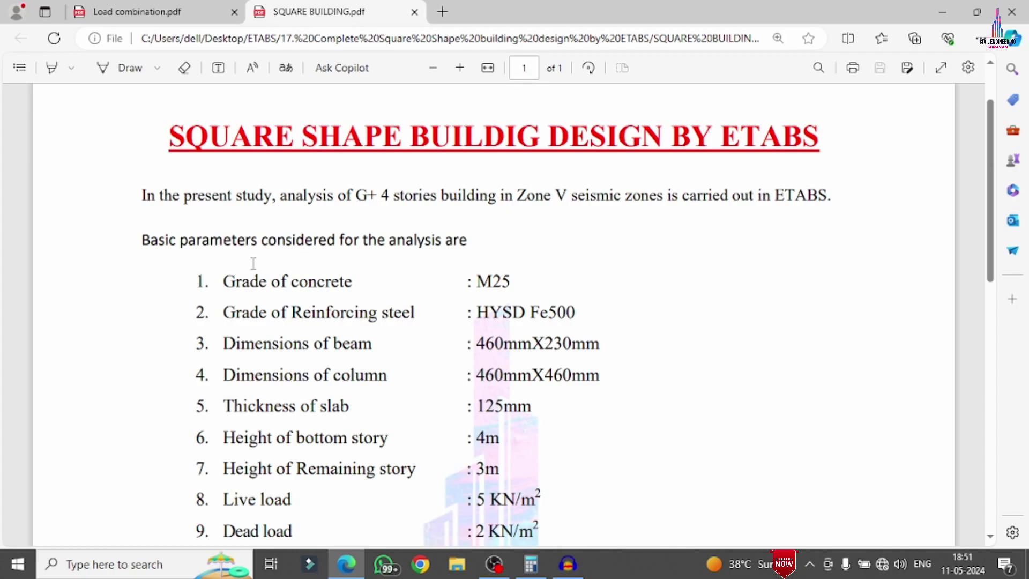
pyautogui.moveTo(475, 286); pyautogui.dragTo(516, 284)
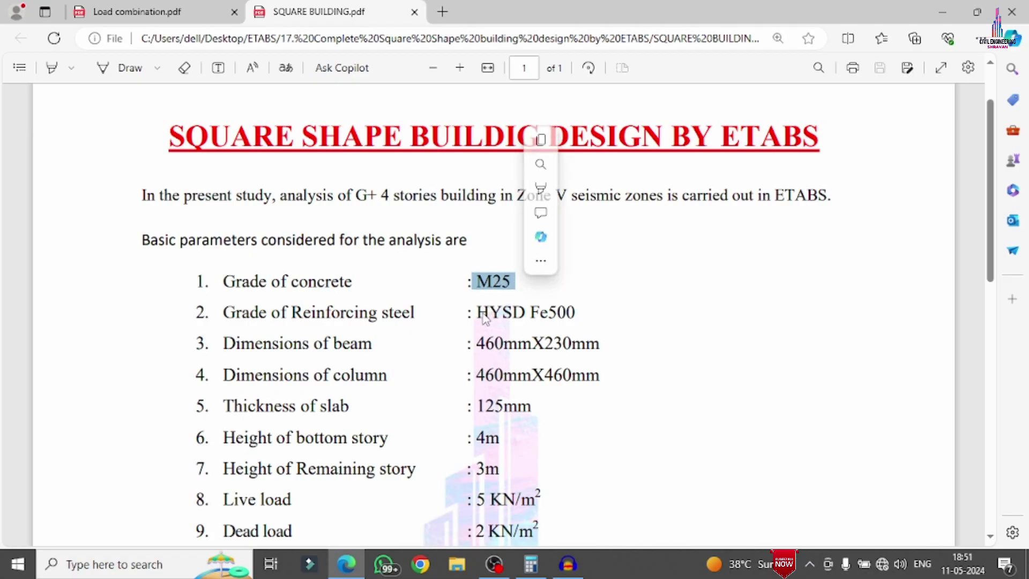
pyautogui.click(583, 312)
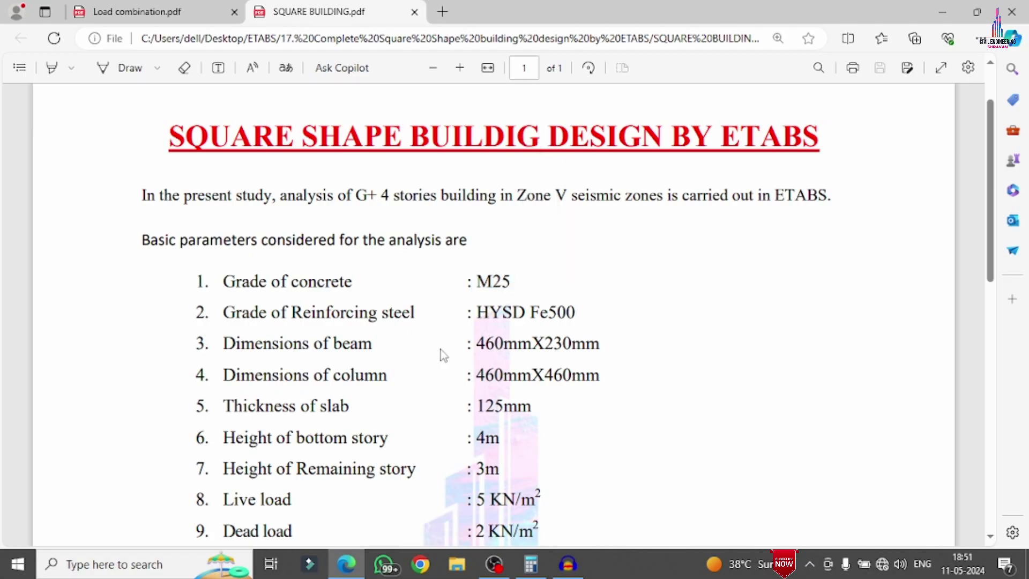
pyautogui.moveTo(472, 338); pyautogui.dragTo(601, 345)
pyautogui.click(496, 377)
pyautogui.moveTo(476, 375); pyautogui.dragTo(621, 384)
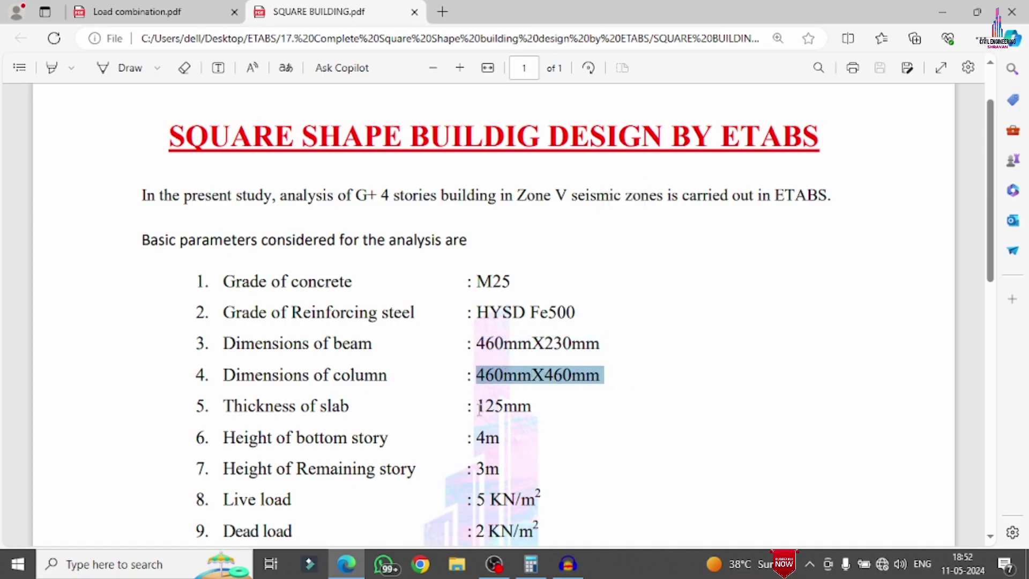
pyautogui.scroll(-5, 480, 409)
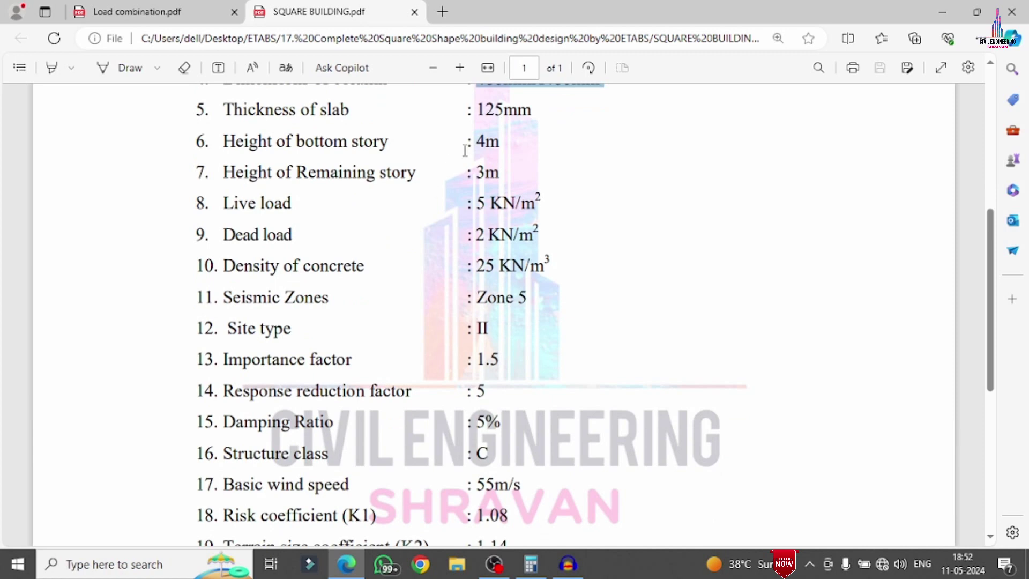
pyautogui.moveTo(477, 146); pyautogui.dragTo(500, 174)
pyautogui.click(478, 177)
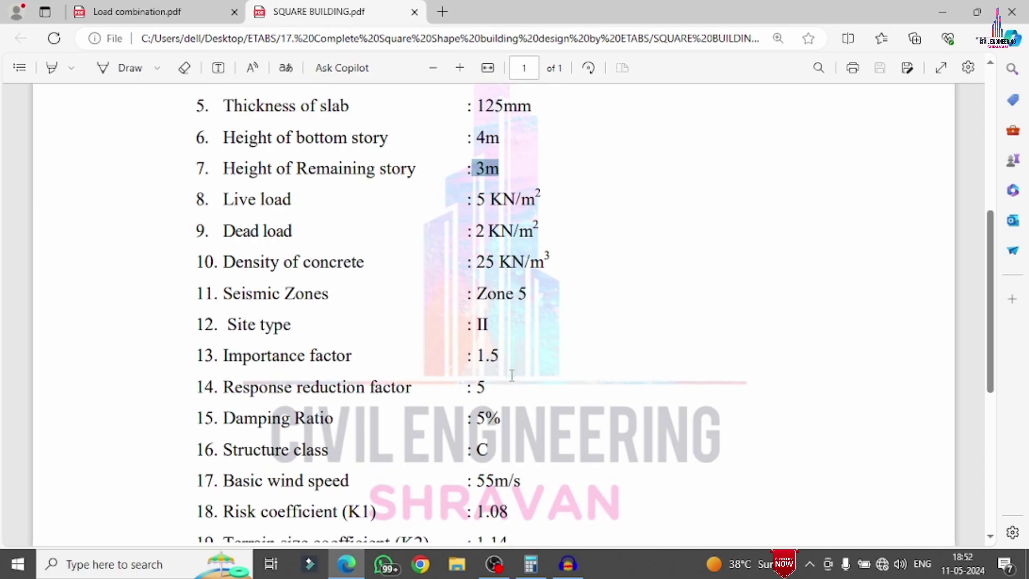
# Examine the brief's load, seismic and wind parameters and the listed wind, RCC, steel and earthquake design codes.
pyautogui.scroll(-2, 365, 322)
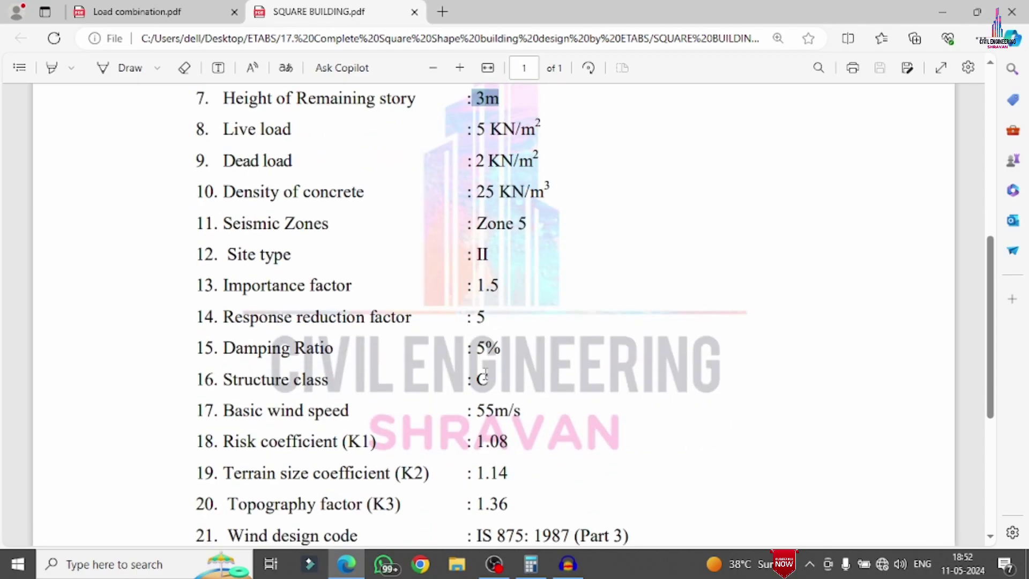
pyautogui.scroll(-4, 487, 353)
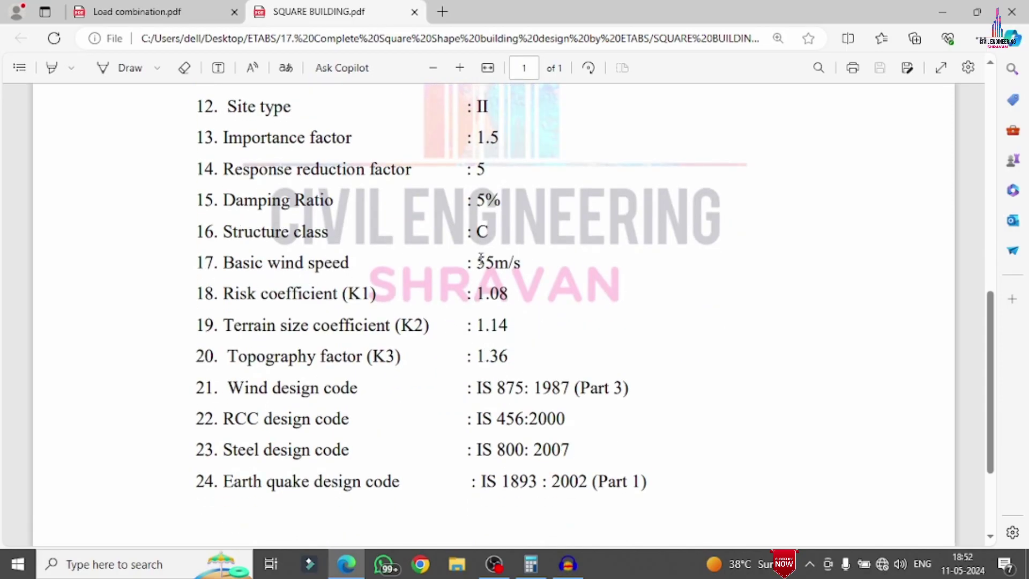
pyautogui.moveTo(481, 259); pyautogui.dragTo(494, 262)
pyautogui.moveTo(472, 295); pyautogui.dragTo(509, 296)
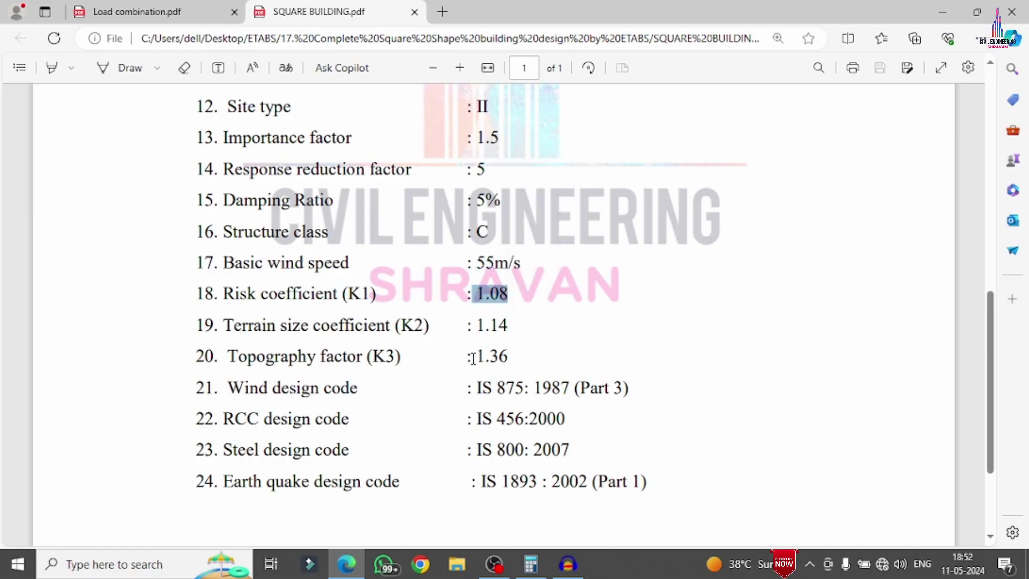
pyautogui.scroll(-3, 473, 357)
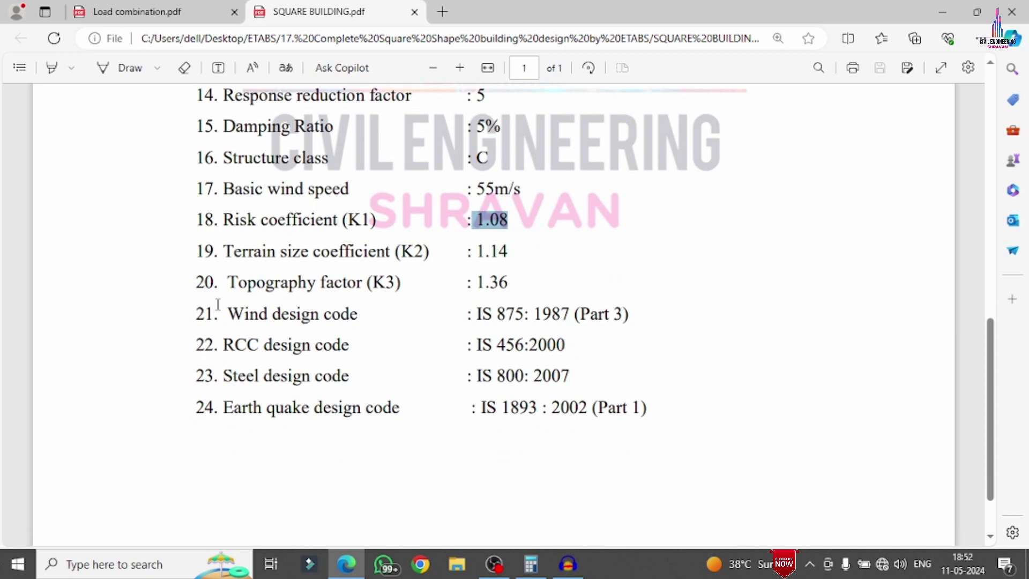
pyautogui.moveTo(206, 314); pyautogui.dragTo(633, 318)
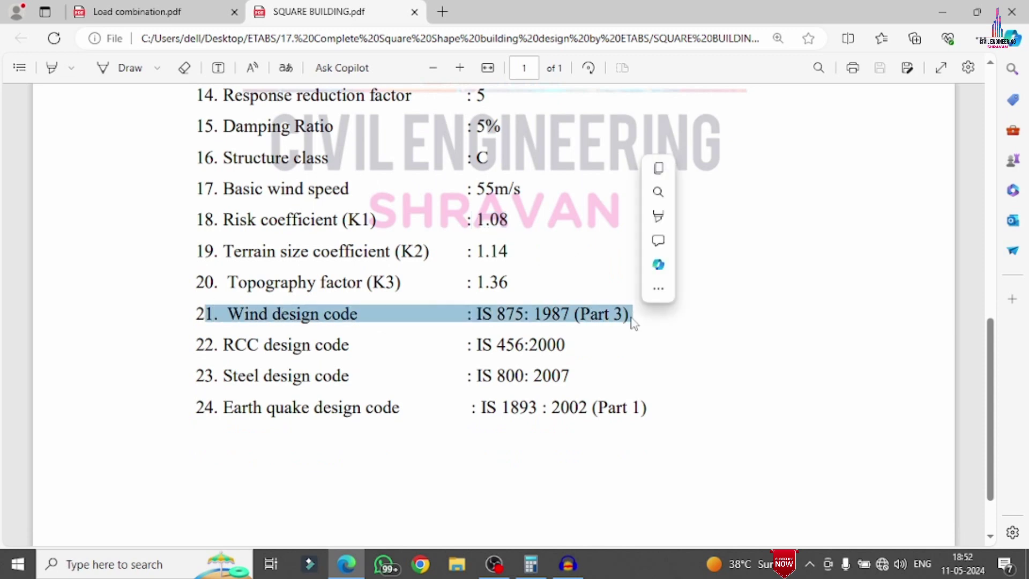
pyautogui.moveTo(227, 343); pyautogui.dragTo(638, 370)
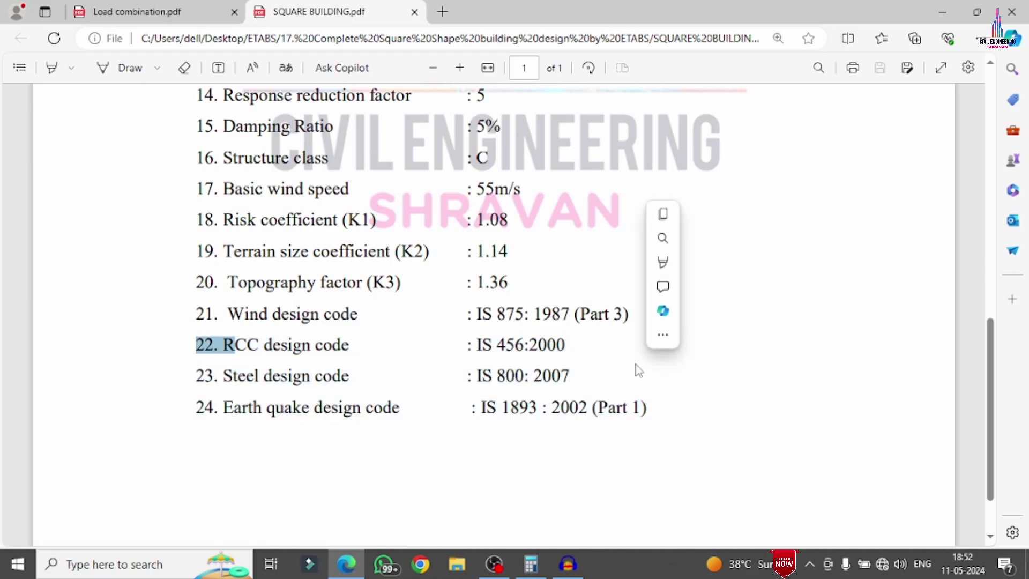
pyautogui.scroll(10, 547, 418)
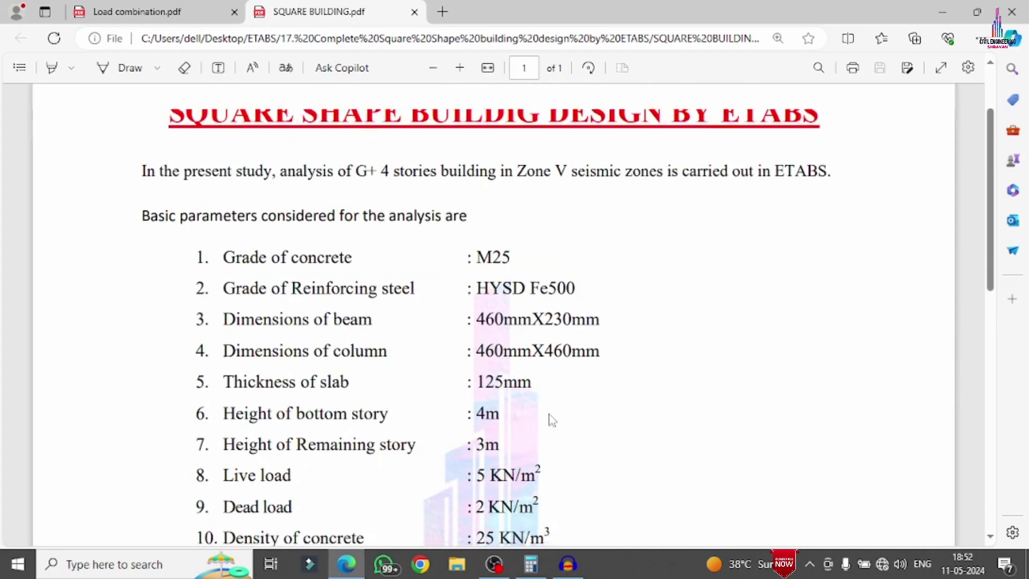
pyautogui.scroll(-4, 557, 399)
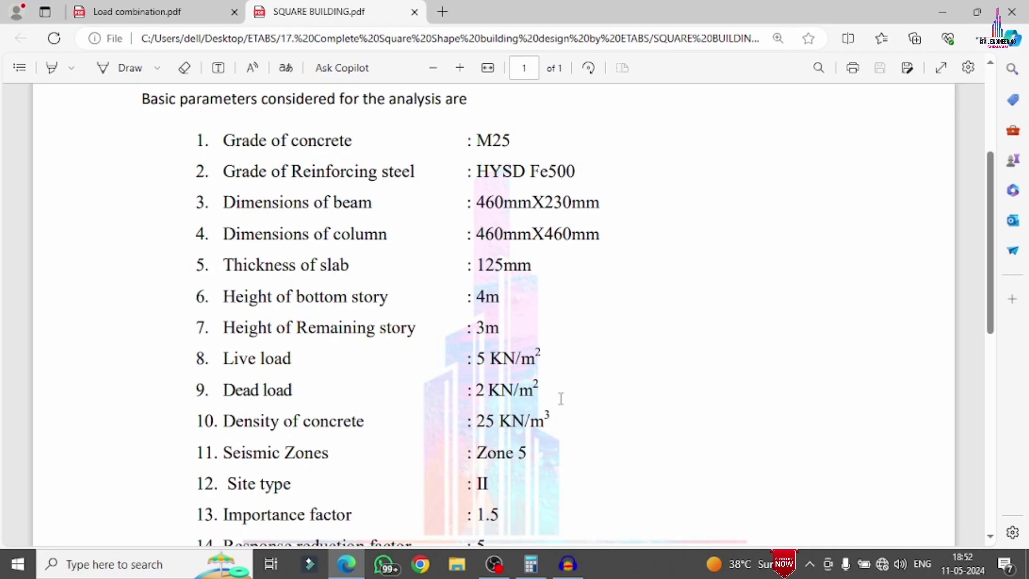
# Handwrite "20X20" in red ink in the blank area beside the parameter list.
pyautogui.click(158, 68)
pyautogui.click(202, 156)
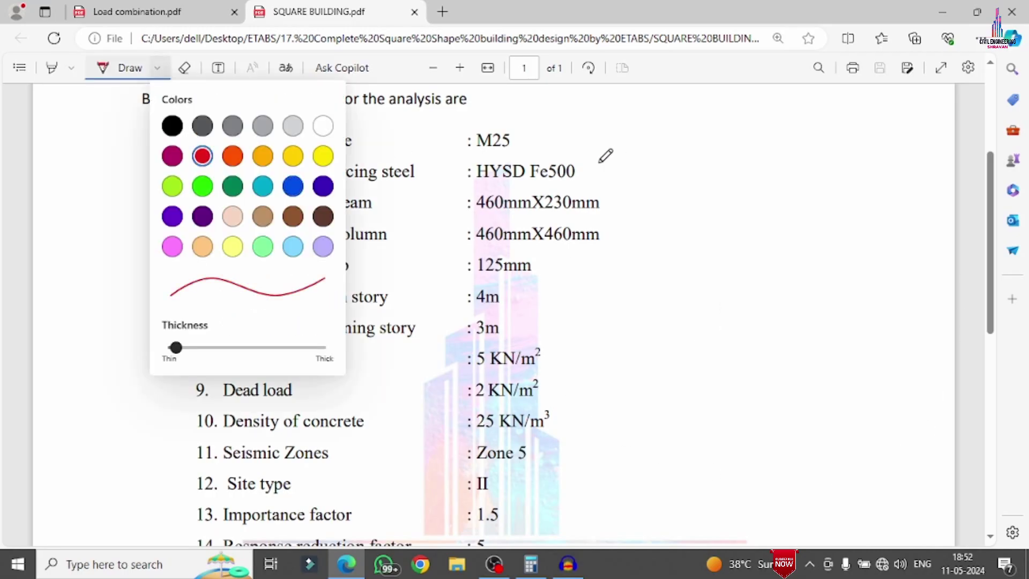
pyautogui.moveTo(707, 161)
pyautogui.mouseDown()
pyautogui.moveTo(724, 167)
pyautogui.moveTo(764, 146)
pyautogui.moveTo(832, 177)
pyautogui.mouseUp()
pyautogui.moveTo(818, 140); pyautogui.dragTo(794, 181)
pyautogui.moveTo(830, 143)
pyautogui.mouseDown()
pyautogui.moveTo(845, 157)
pyautogui.moveTo(863, 134)
pyautogui.mouseUp()
# Draw a red freehand square below the handwritten dimensions to sketch the building plan.
pyautogui.click(709, 226)
pyautogui.moveTo(709, 227)
pyautogui.mouseDown()
pyautogui.moveTo(875, 203)
pyautogui.moveTo(898, 380)
pyautogui.mouseUp()
pyautogui.moveTo(708, 227)
pyautogui.mouseDown()
pyautogui.moveTo(723, 408)
pyautogui.moveTo(899, 379)
pyautogui.mouseUp()
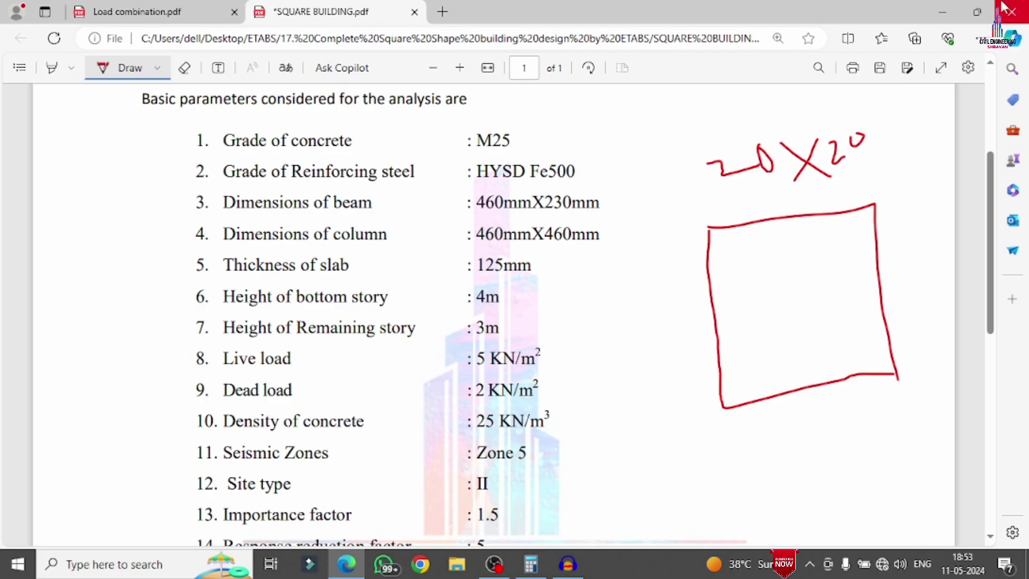
# Launch ETABS and start a new model using built-in Metric SI units, the Indian steel database, IS 800:2007 and IS 456:2000.
pyautogui.click(953, 9)
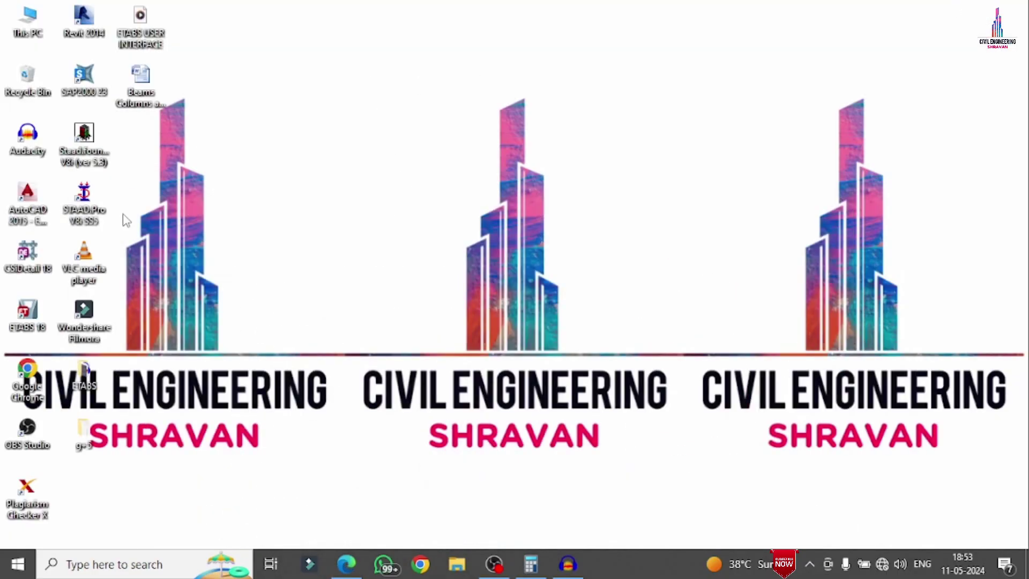
pyautogui.doubleClick(27, 313)
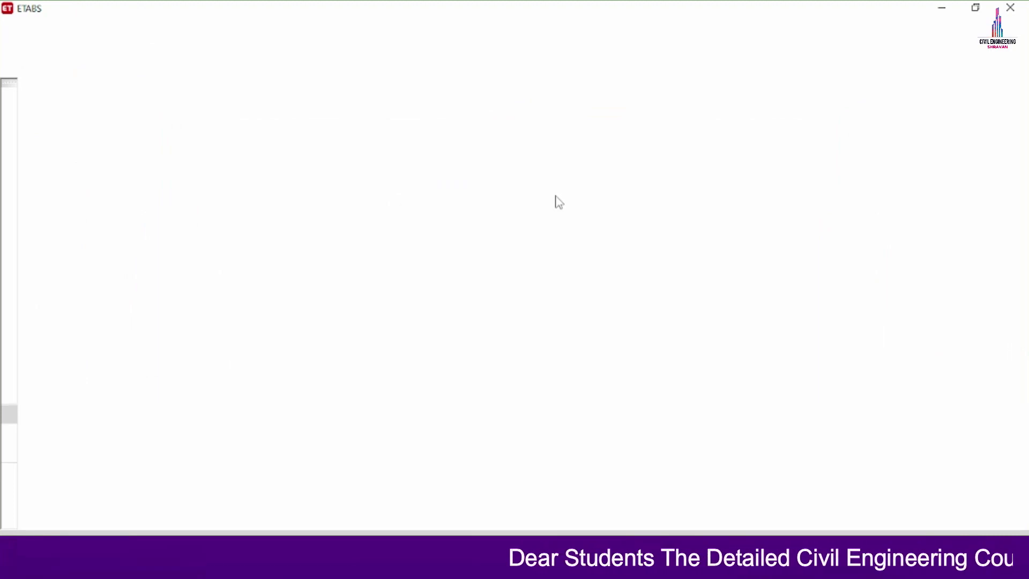
pyautogui.click(14, 25)
pyautogui.click(48, 41)
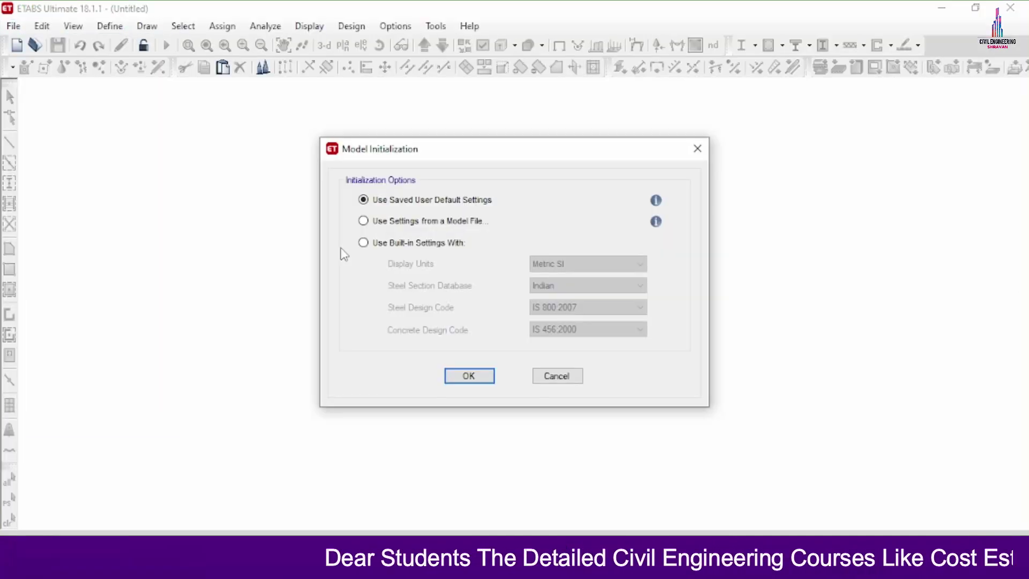
pyautogui.click(374, 246)
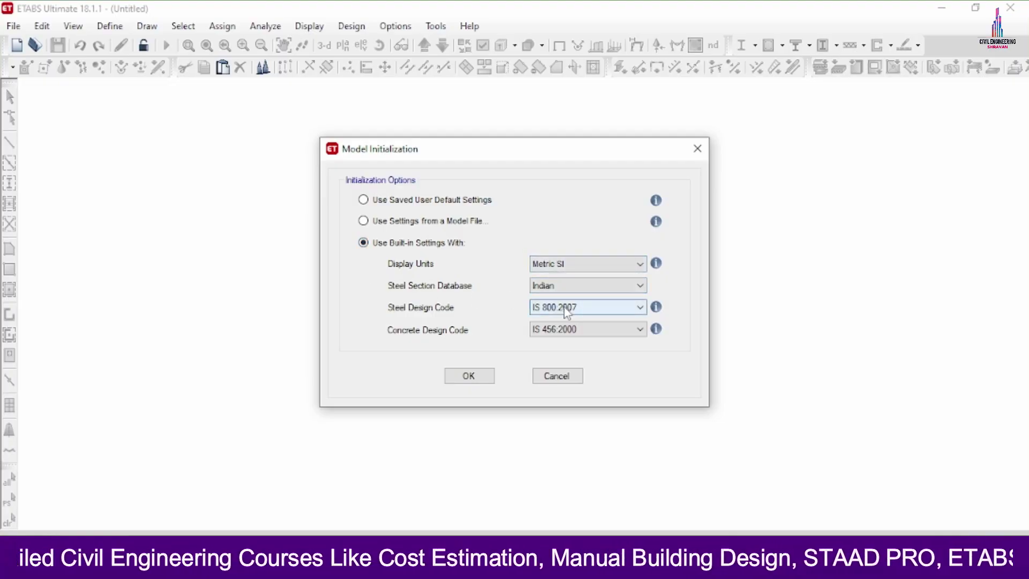
pyautogui.click(470, 377)
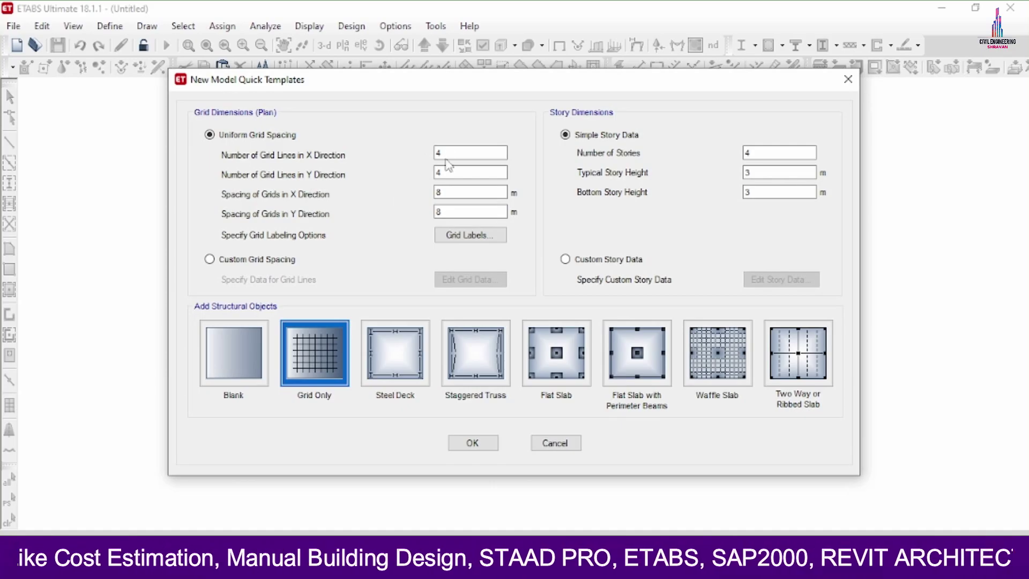
# Set the uniform grid to 5 lines in X and Y with 4 m spacing in both directions.
pyautogui.doubleClick(444, 155)
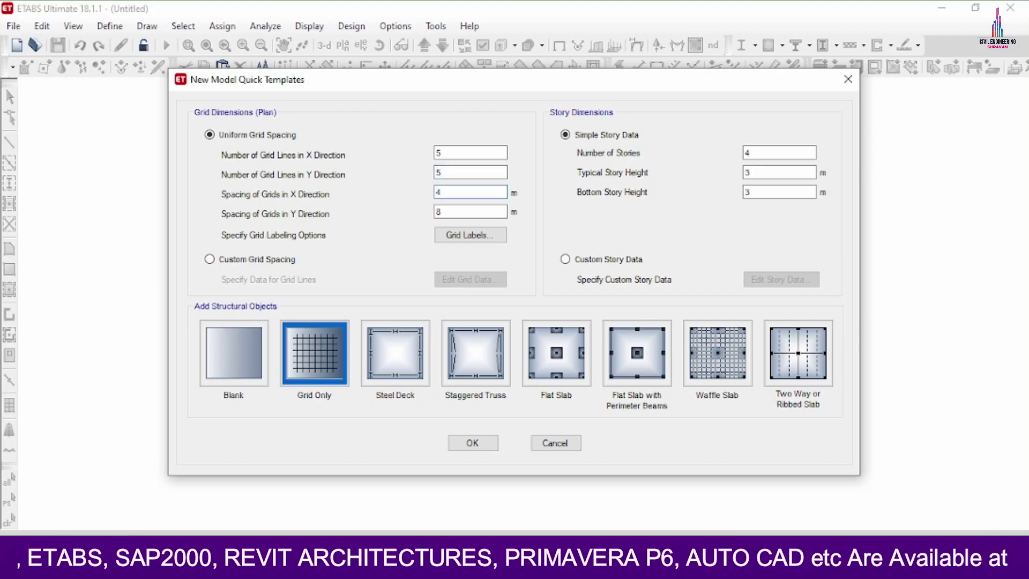
pyautogui.press('Tab')
pyautogui.write('4')
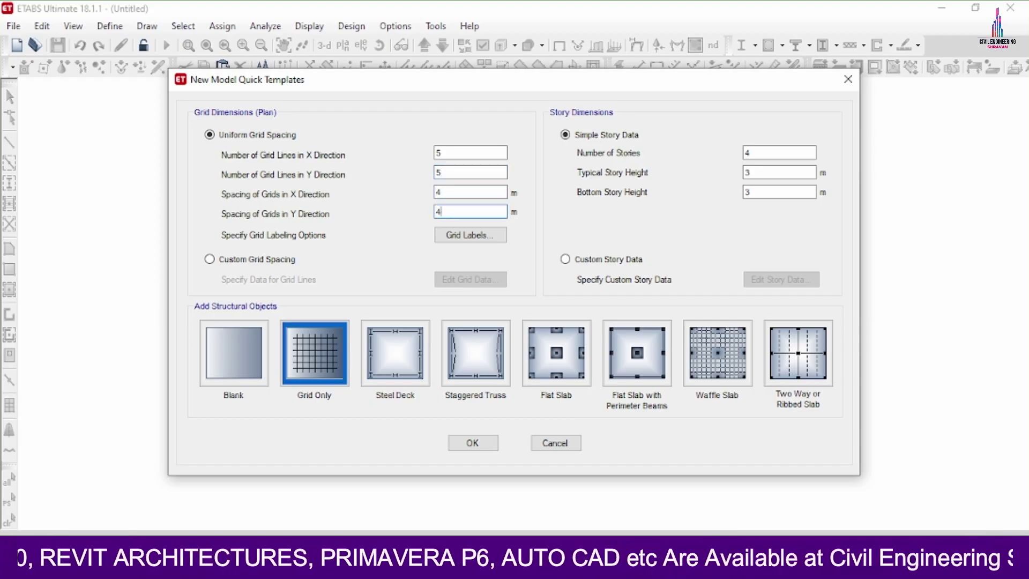
# Set 5 stories with a 4 m bottom story height and create the model as Grid Only.
pyautogui.press('Tab')
pyautogui.write('5')
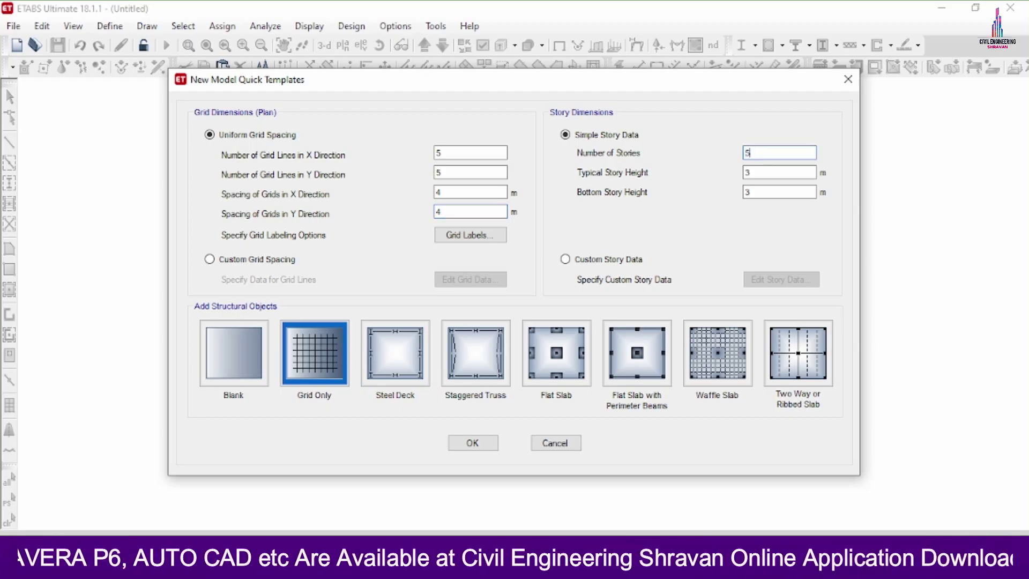
pyautogui.press('Tab')
pyautogui.press('Tab')
pyautogui.write('4')
pyautogui.press('Tab')
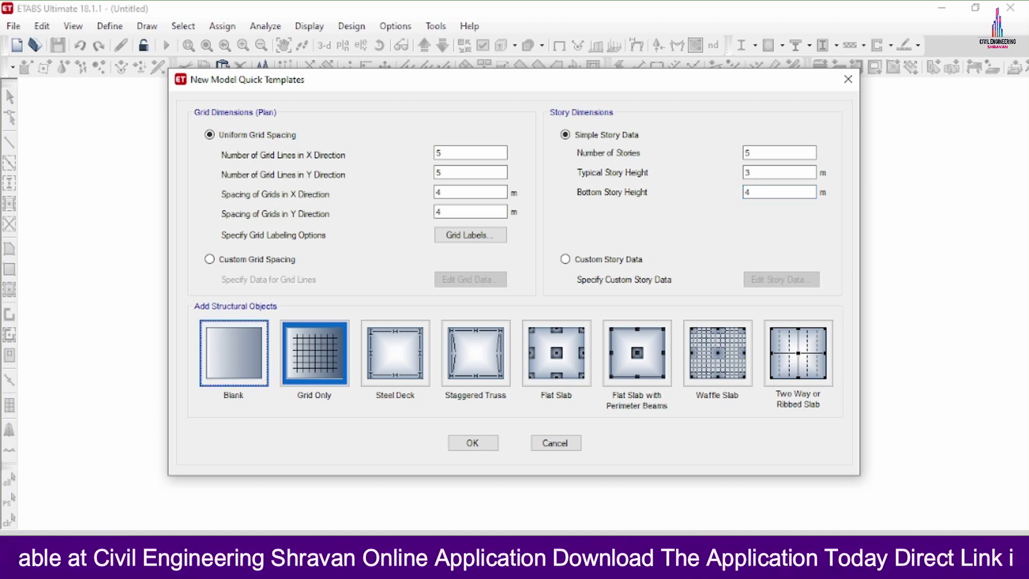
pyautogui.click(340, 368)
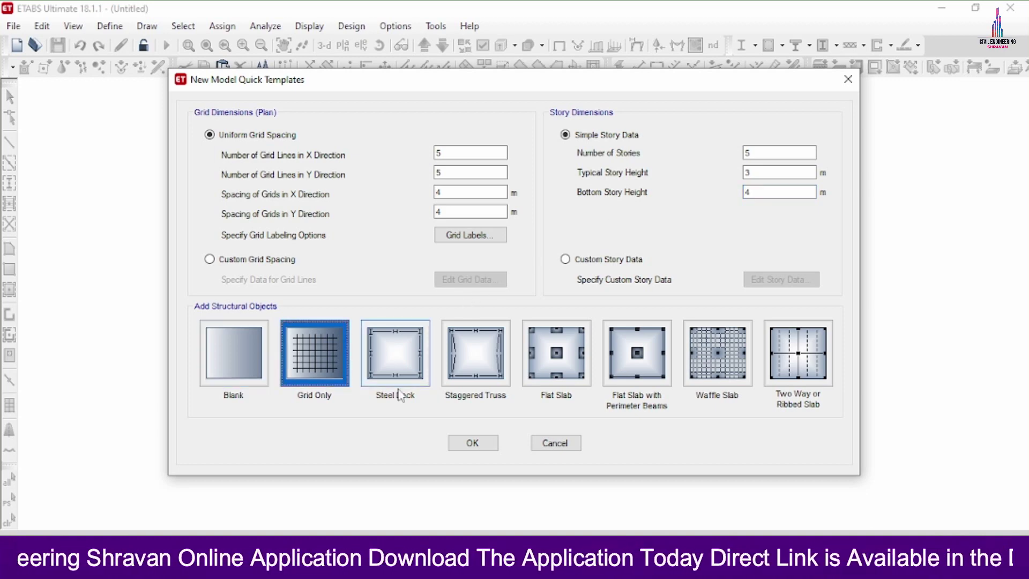
pyautogui.click(470, 443)
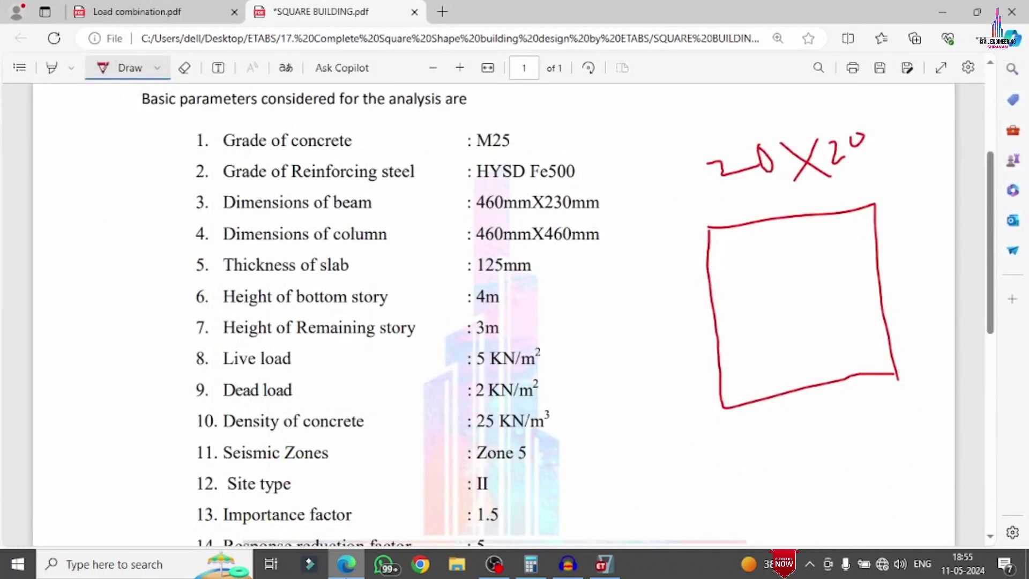
# Return from the PDF brief to ETABS and open the material property definitions.
pyautogui.moveTo(520, 124)
pyautogui.mouseDown()
pyautogui.moveTo(176, 156)
pyautogui.moveTo(391, 181)
pyautogui.moveTo(605, 171)
pyautogui.moveTo(519, 124)
pyautogui.mouseUp()
pyautogui.click(604, 564)
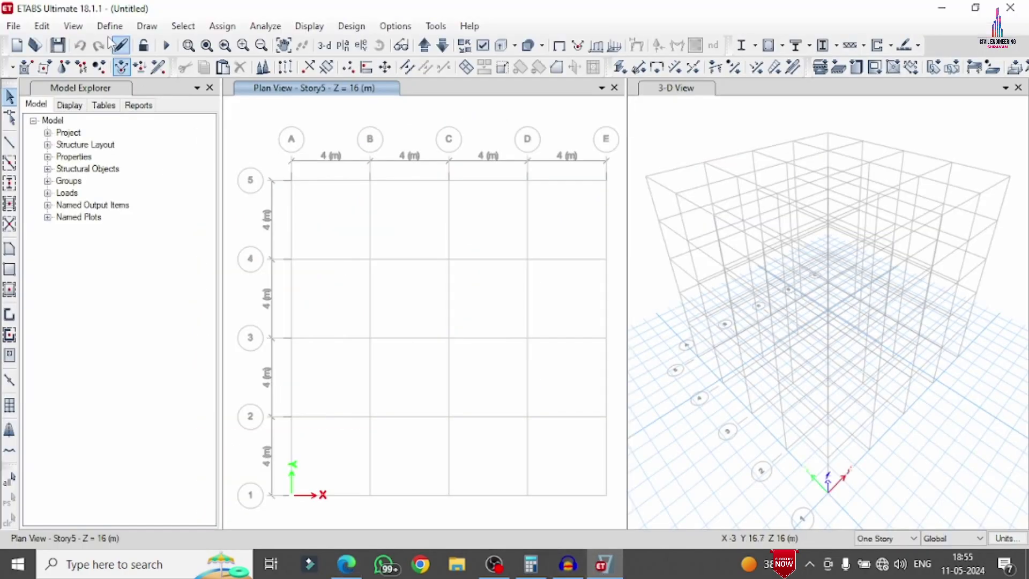
pyautogui.click(104, 26)
pyautogui.click(161, 43)
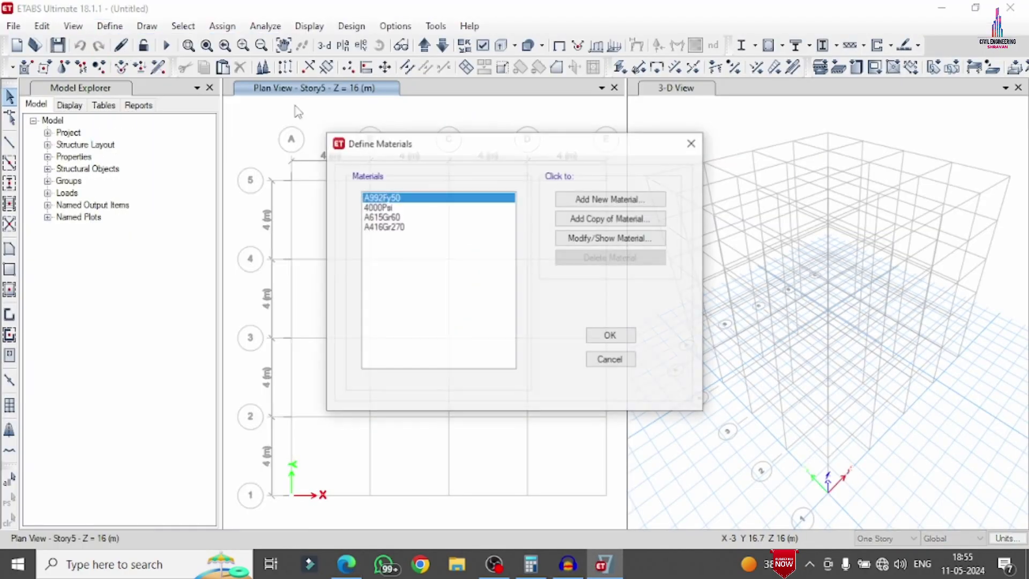
# Add a new Indian concrete material of grade M25, keeping its default properties.
pyautogui.click(607, 199)
pyautogui.click(476, 238)
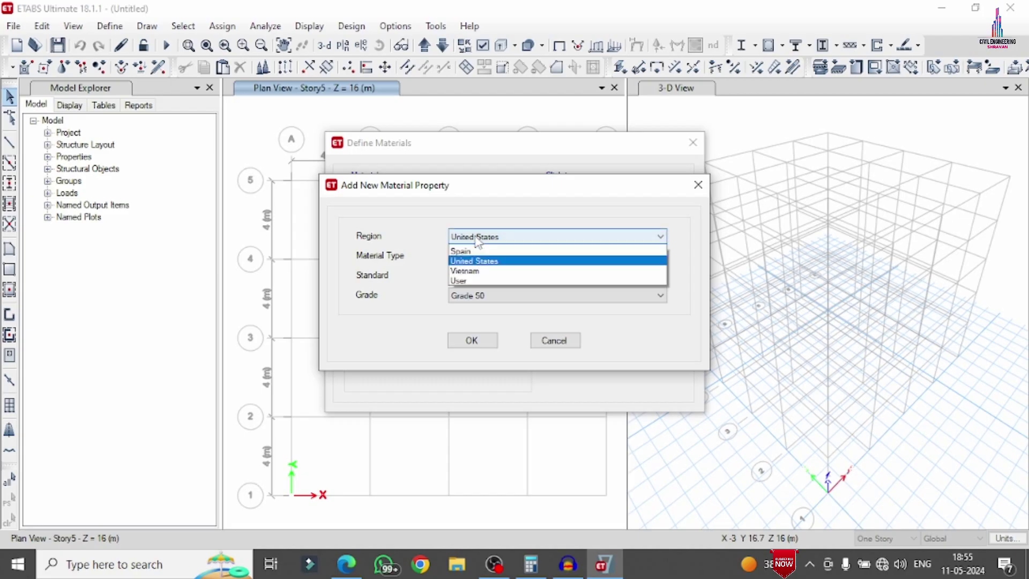
pyautogui.click(474, 273)
pyautogui.click(476, 257)
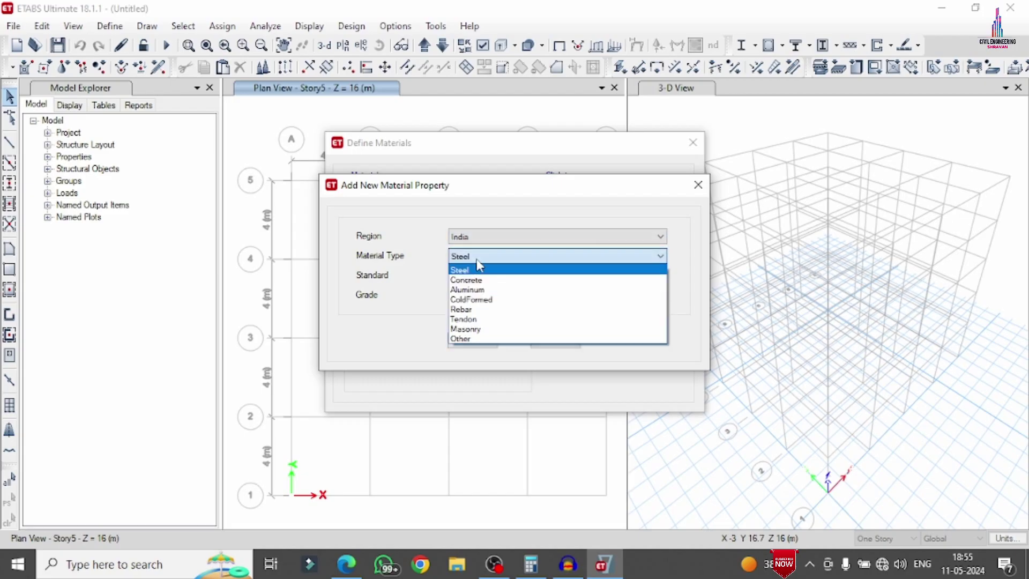
pyautogui.click(475, 278)
pyautogui.click(474, 295)
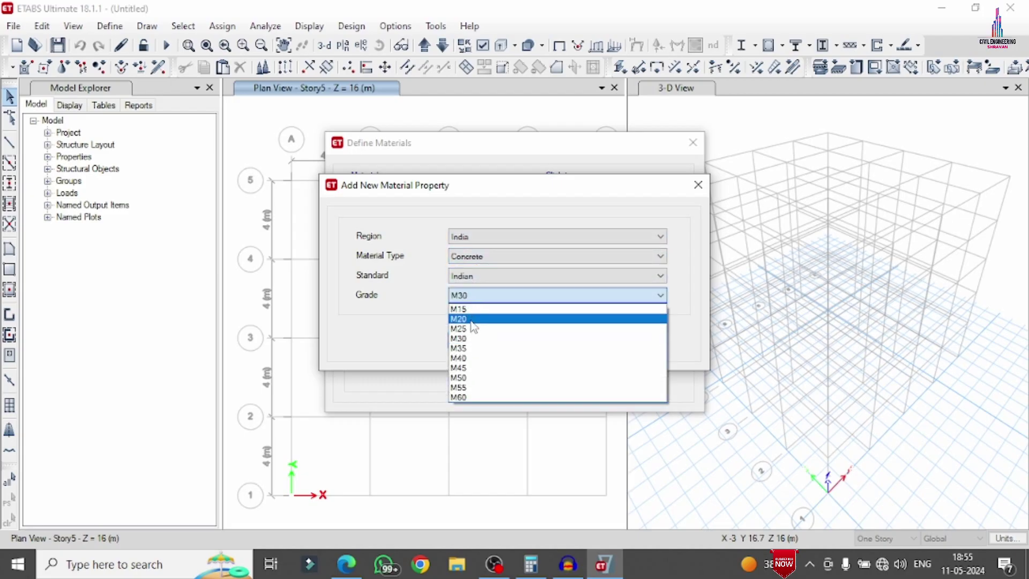
pyautogui.click(474, 315)
pyautogui.click(472, 340)
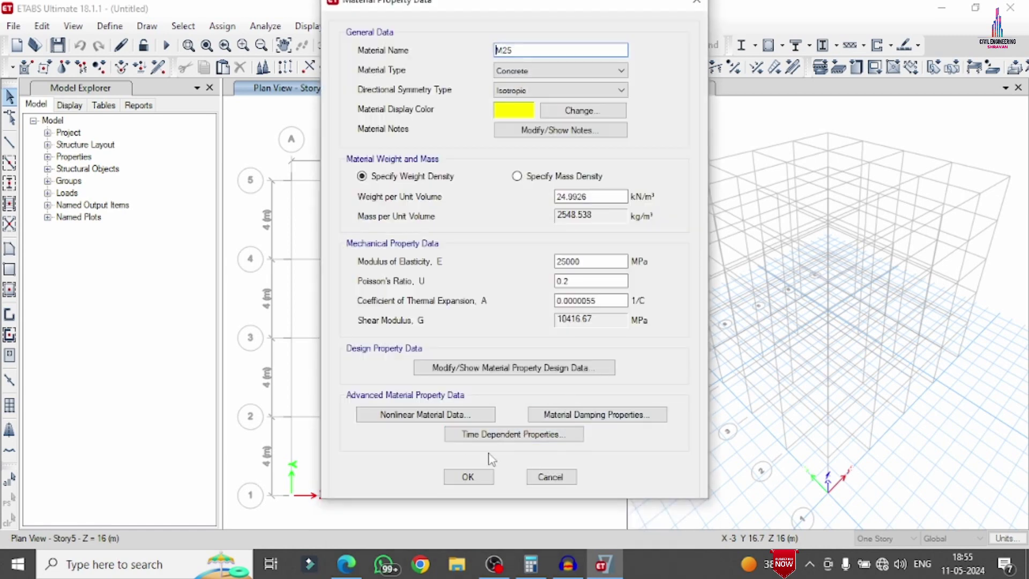
pyautogui.click(466, 476)
# Add a new Indian rebar material of grade HYSD Grade 500 with its default properties and accept the material definitions.
pyautogui.click(560, 198)
pyautogui.click(460, 257)
pyautogui.click(461, 309)
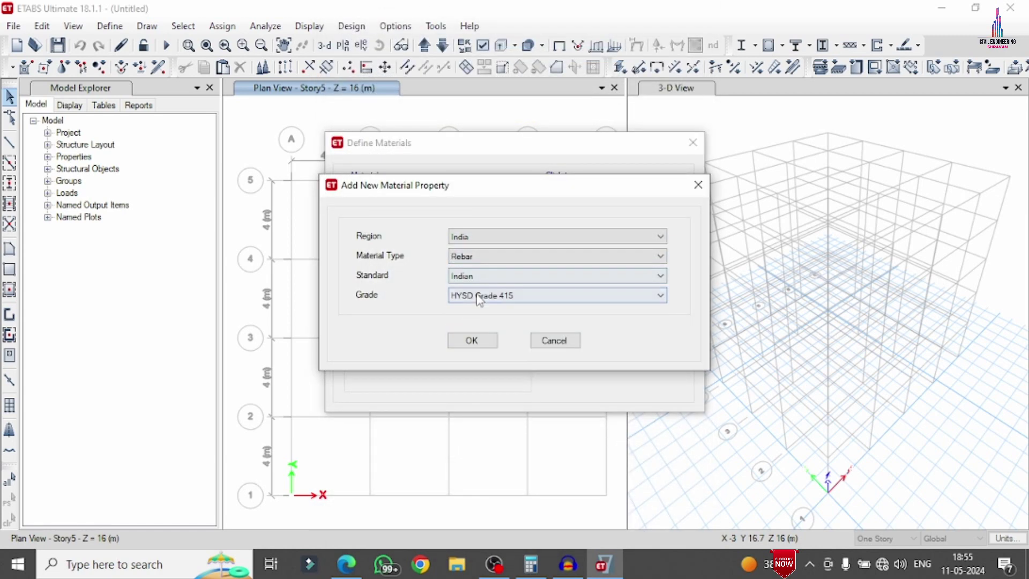
pyautogui.click(478, 296)
pyautogui.click(478, 329)
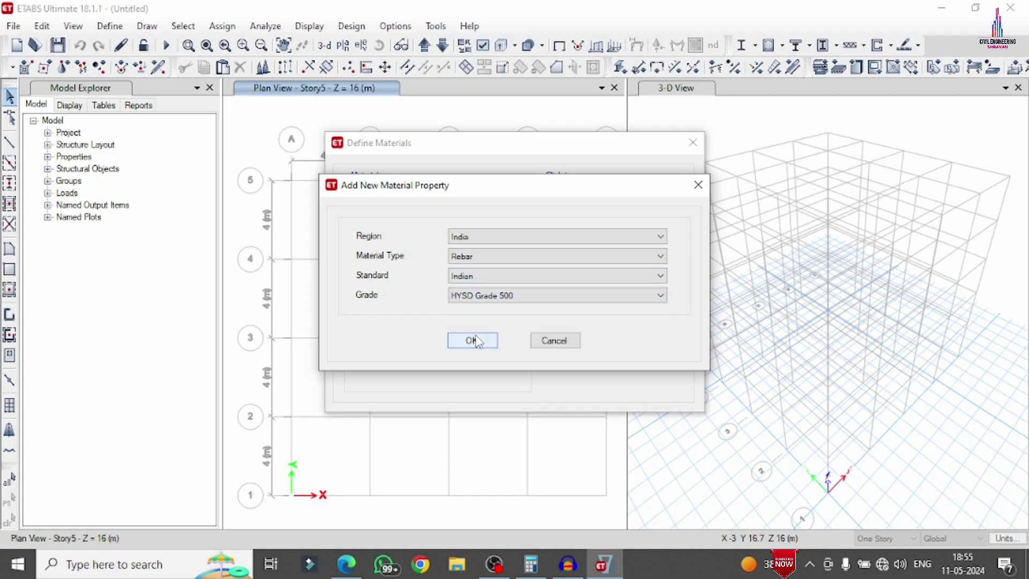
pyautogui.click(472, 341)
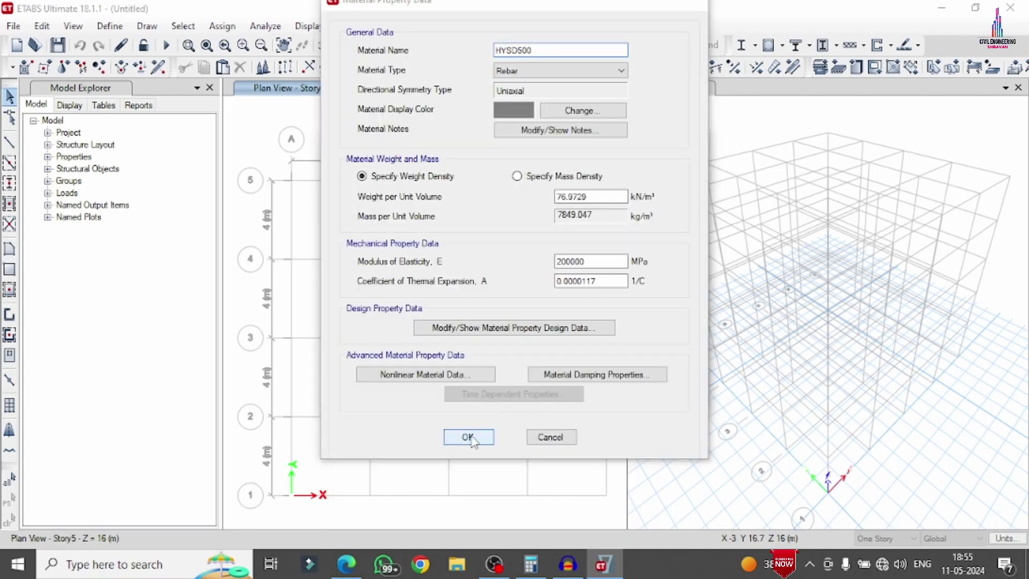
pyautogui.click(469, 434)
pyautogui.click(597, 334)
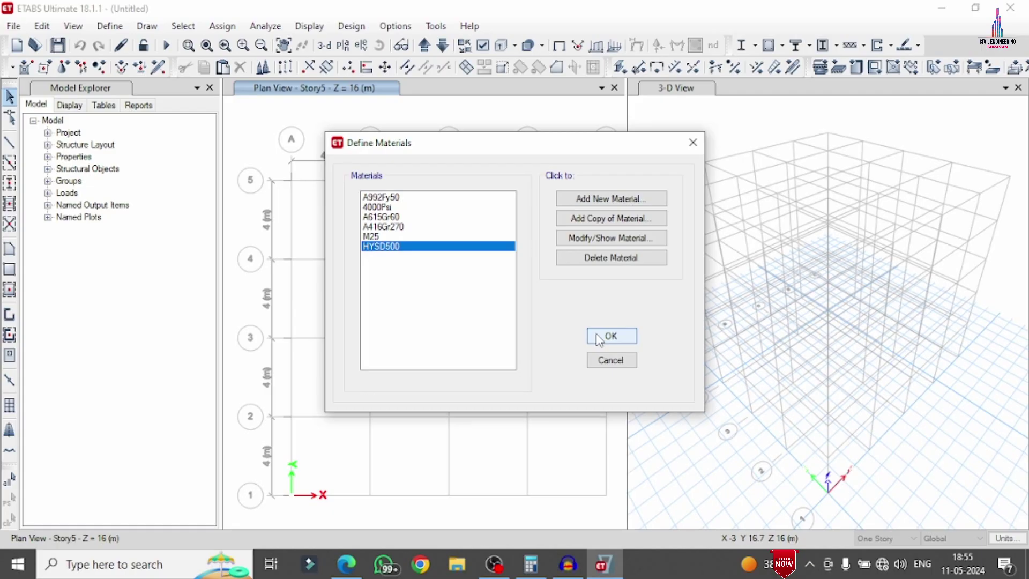
# Bulk-delete the default frame sections, including A-CompBm through SteelCol and the ISLB600 and ISWB550 entries.
pyautogui.click(109, 25)
pyautogui.moveTo(138, 68)
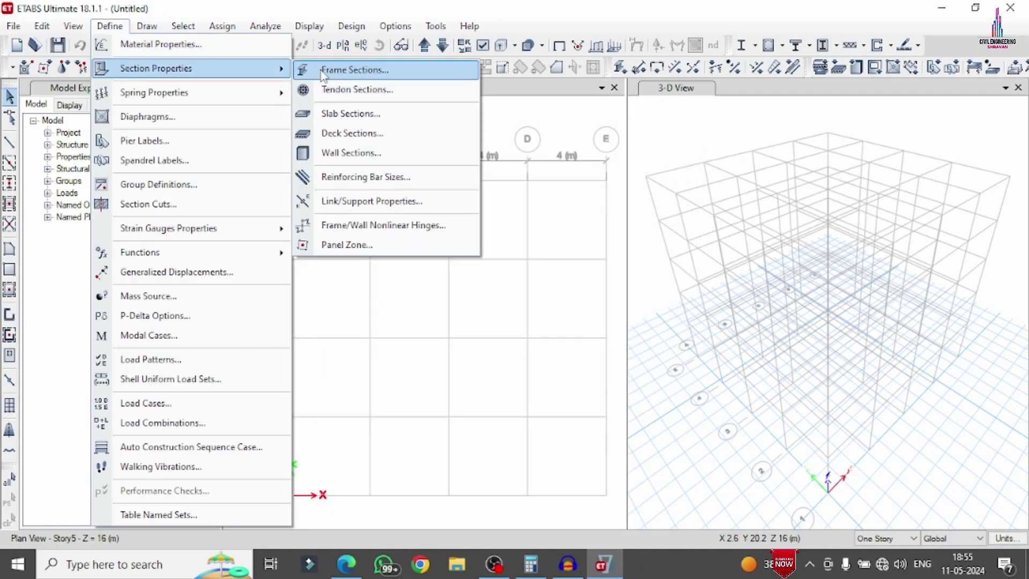
pyautogui.click(355, 70)
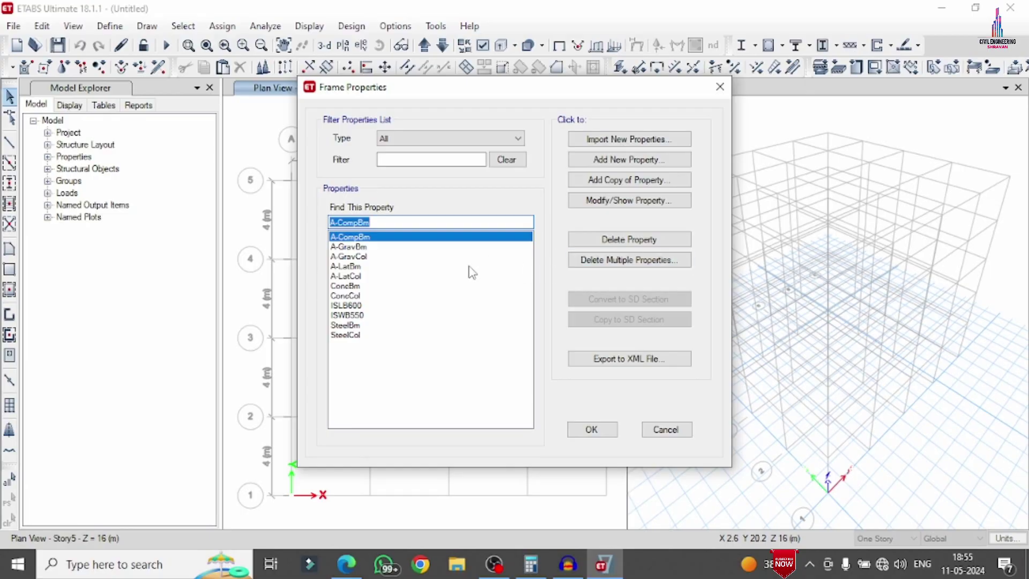
pyautogui.click(349, 334)
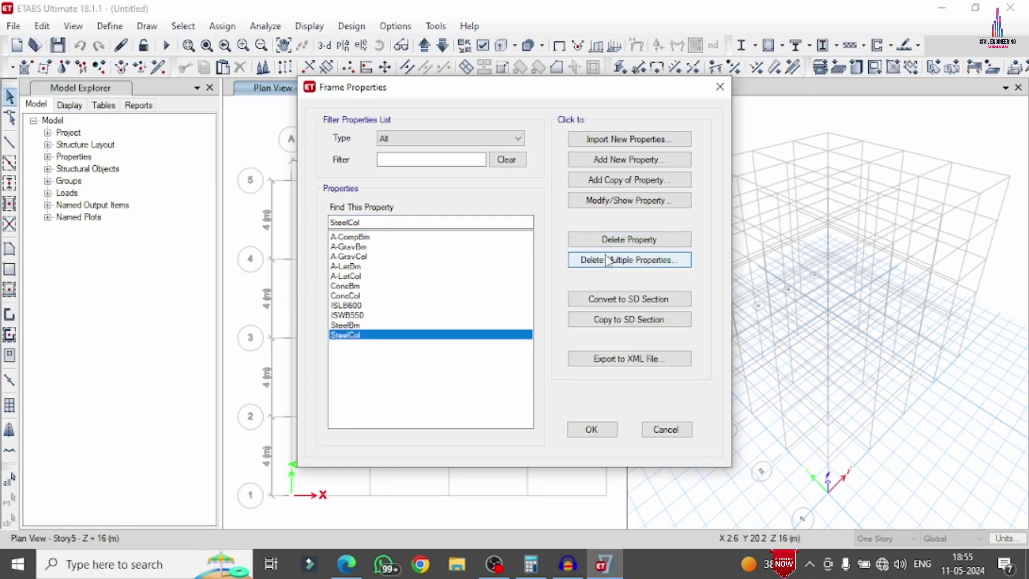
pyautogui.click(603, 259)
pyautogui.moveTo(499, 213); pyautogui.dragTo(474, 324)
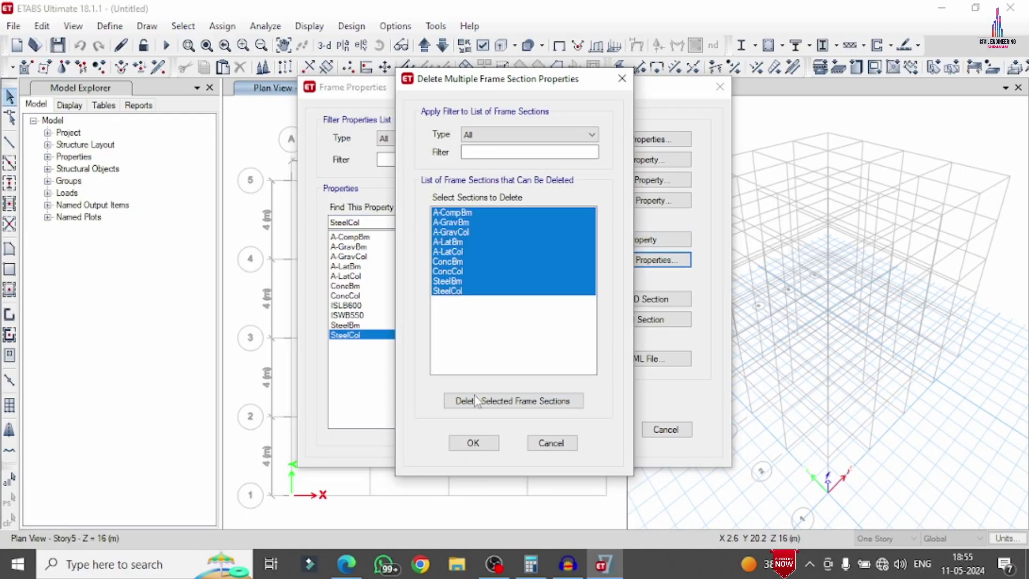
pyautogui.click(474, 399)
pyautogui.moveTo(494, 226); pyautogui.dragTo(472, 319)
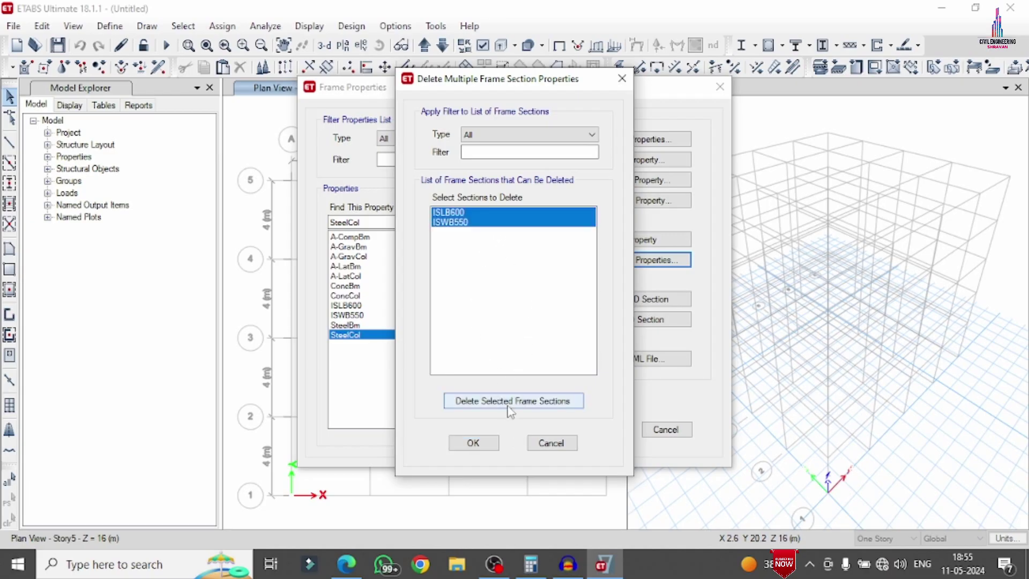
pyautogui.click(513, 401)
pyautogui.click(611, 337)
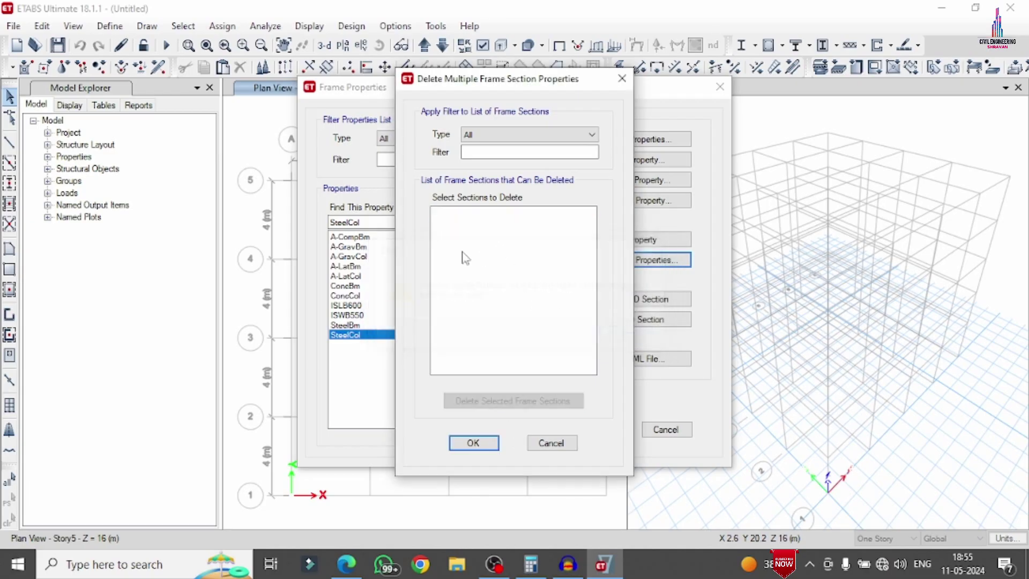
pyautogui.click(473, 443)
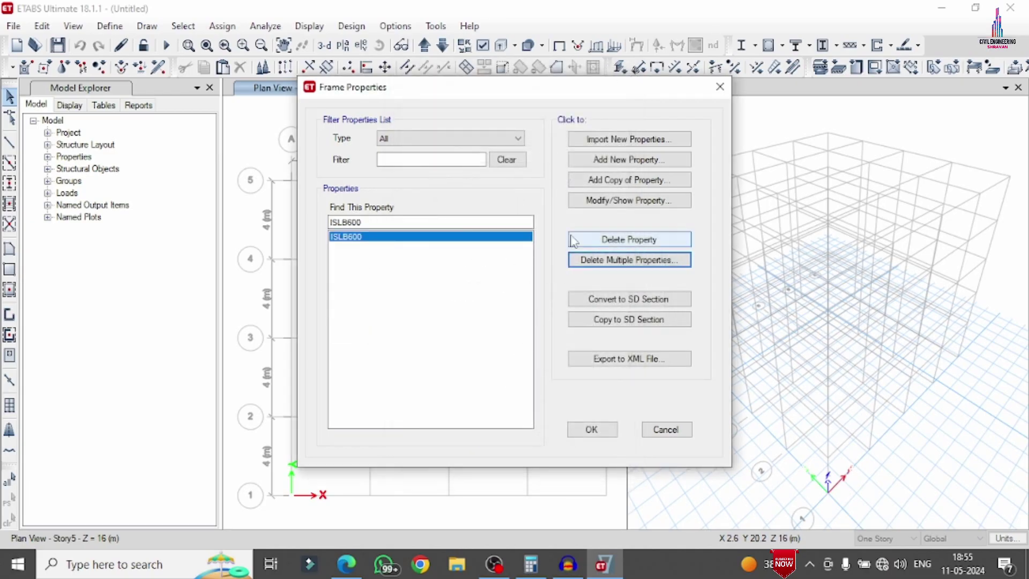
# Add a concrete rectangular frame section named B in M25 with a depth of 460 mm and a width of 300 mm.
pyautogui.click(617, 160)
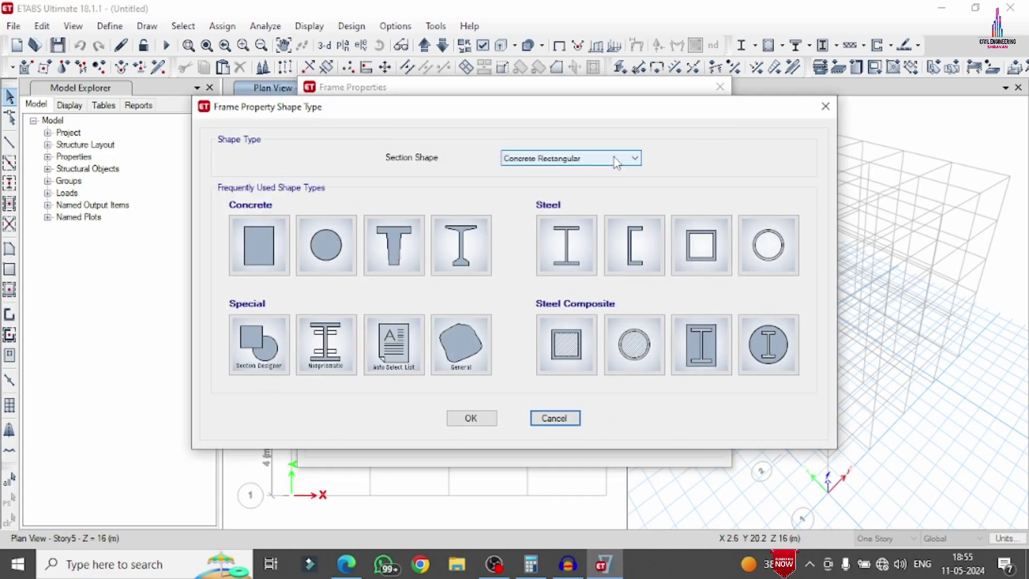
pyautogui.click(259, 246)
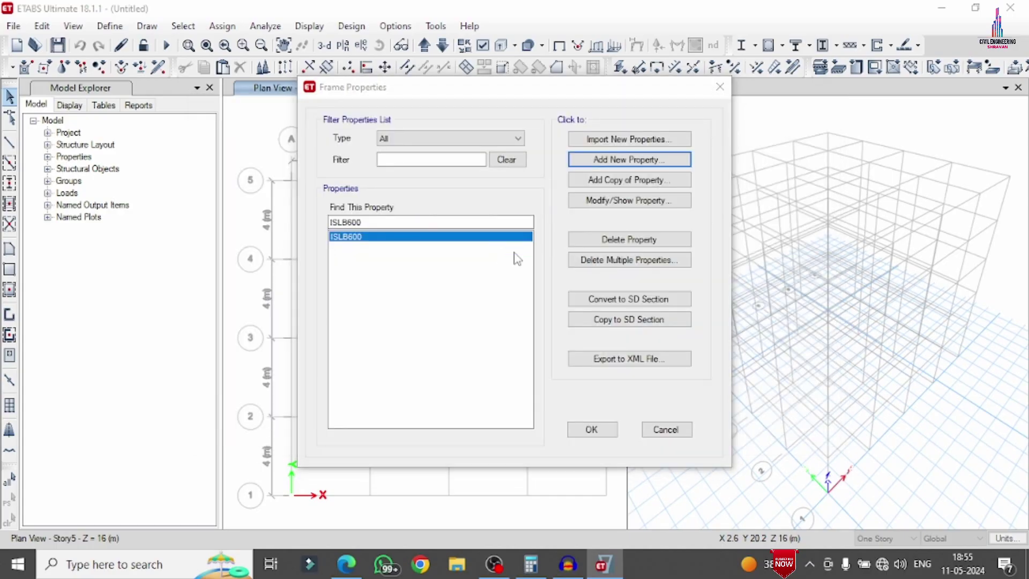
pyautogui.write('B')
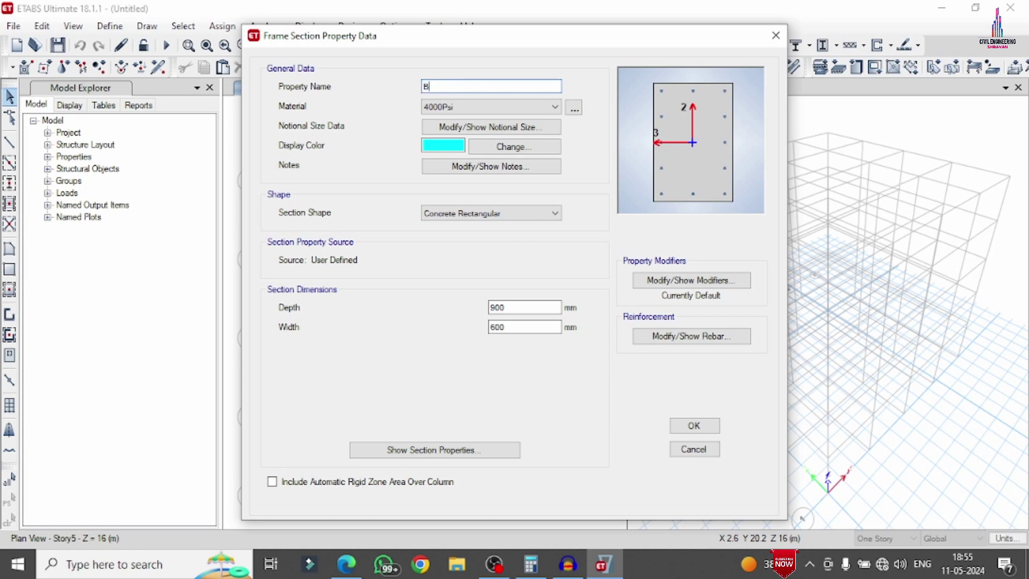
pyautogui.click(488, 106)
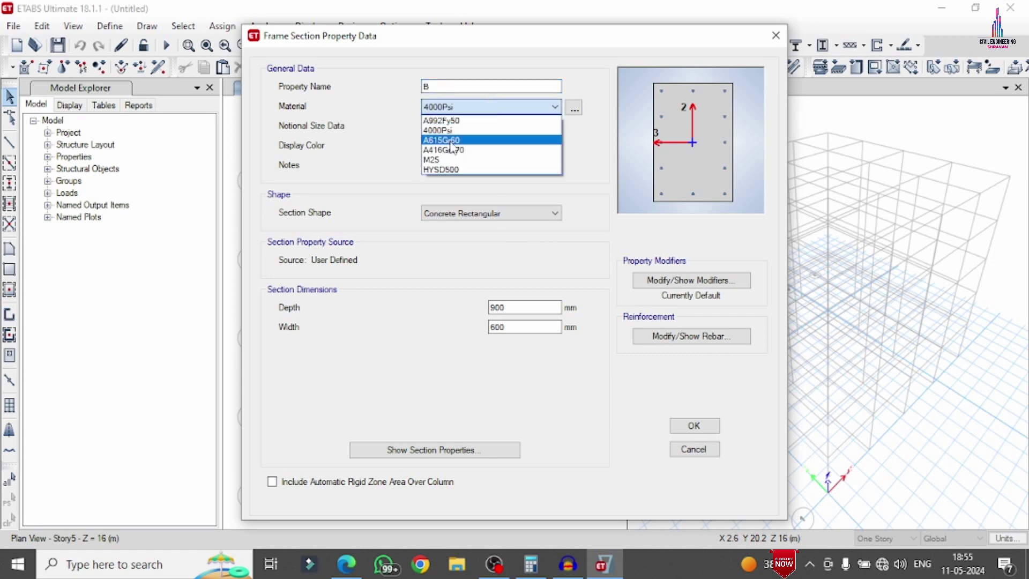
pyautogui.click(536, 158)
pyautogui.moveTo(529, 304); pyautogui.dragTo(475, 300)
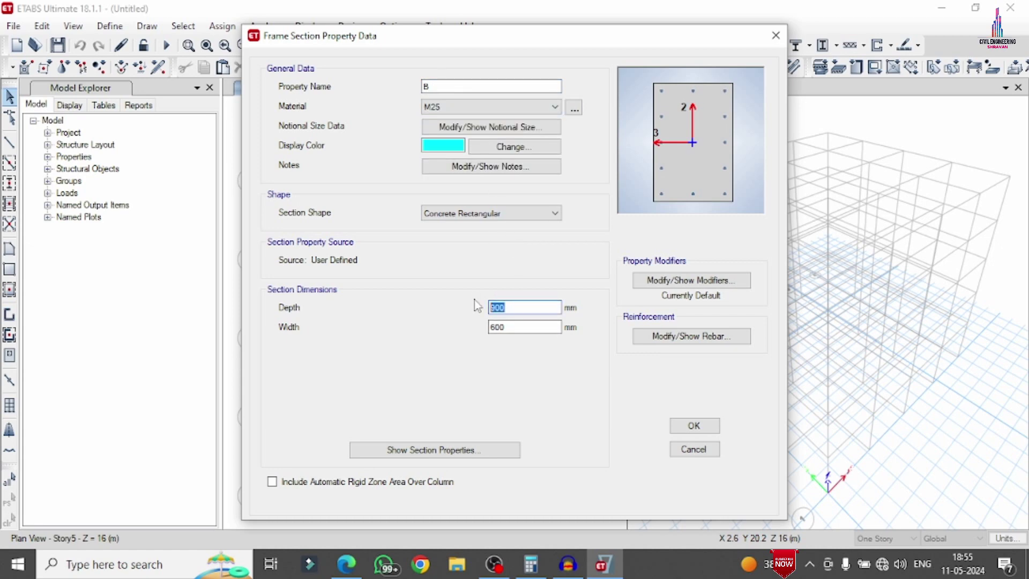
pyautogui.write('460')
pyautogui.press('Tab')
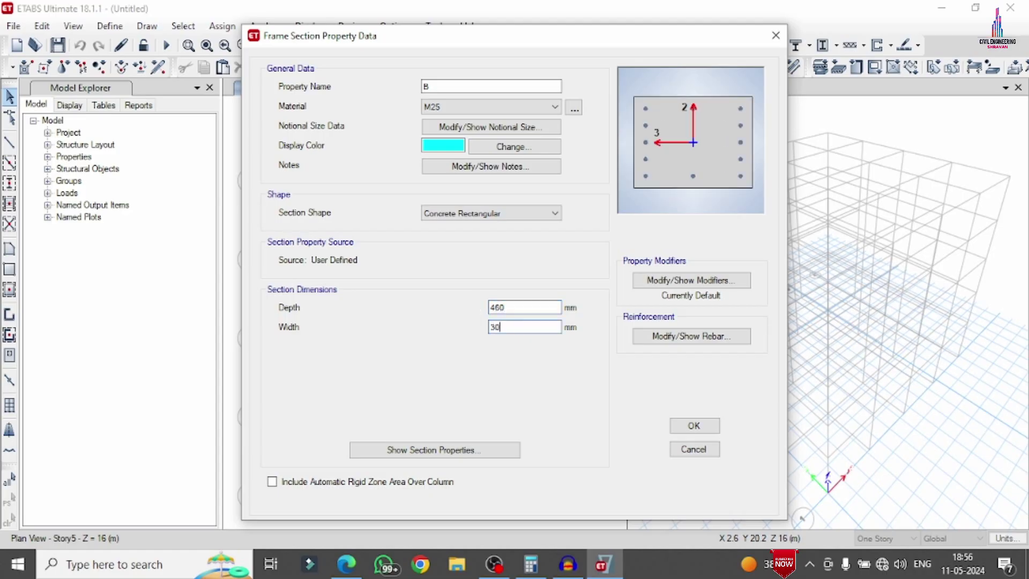
pyautogui.write('300')
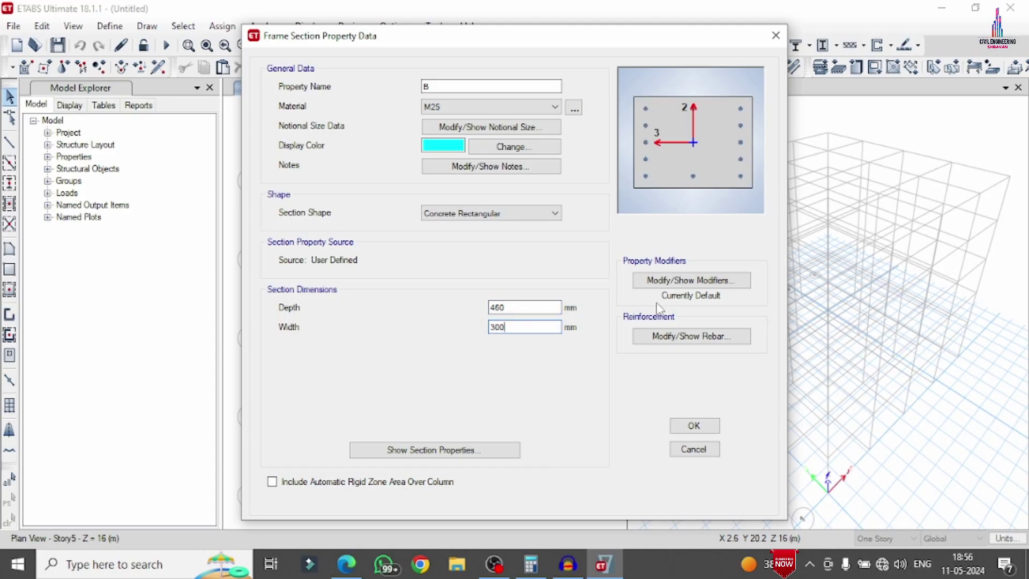
# Set section B's reinforcement to M3 Design Only (Beam) with HYSD500 longitudinal and tie bars and 40 mm top and bottom cover.
pyautogui.click(645, 336)
pyautogui.click(332, 123)
pyautogui.click(584, 102)
pyautogui.click(585, 124)
pyautogui.click(584, 122)
pyautogui.click(589, 145)
pyautogui.doubleClick(396, 168)
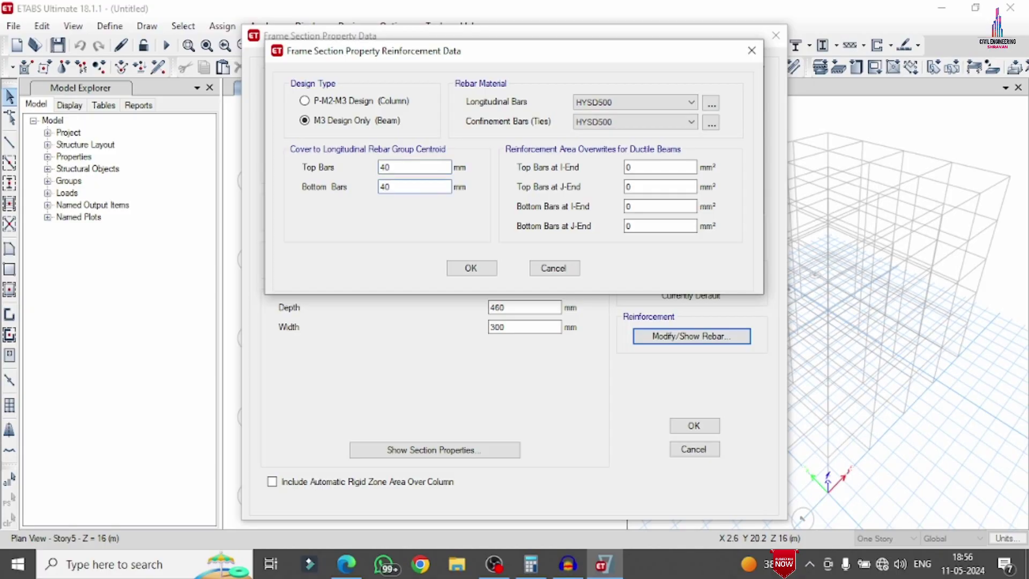
pyautogui.click(471, 268)
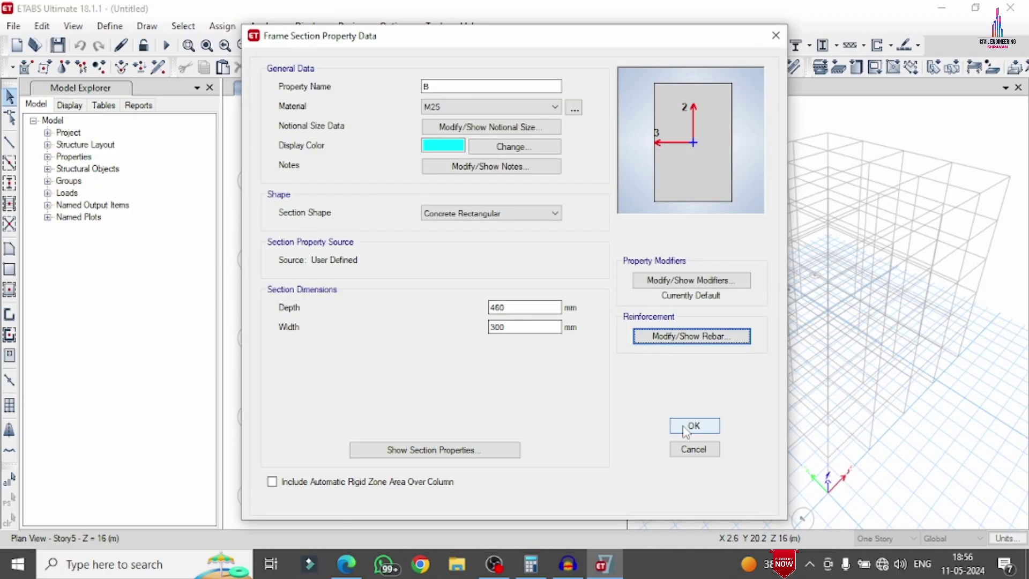
pyautogui.click(694, 425)
# Delete the remaining ISLB600 frame section.
pyautogui.click(379, 247)
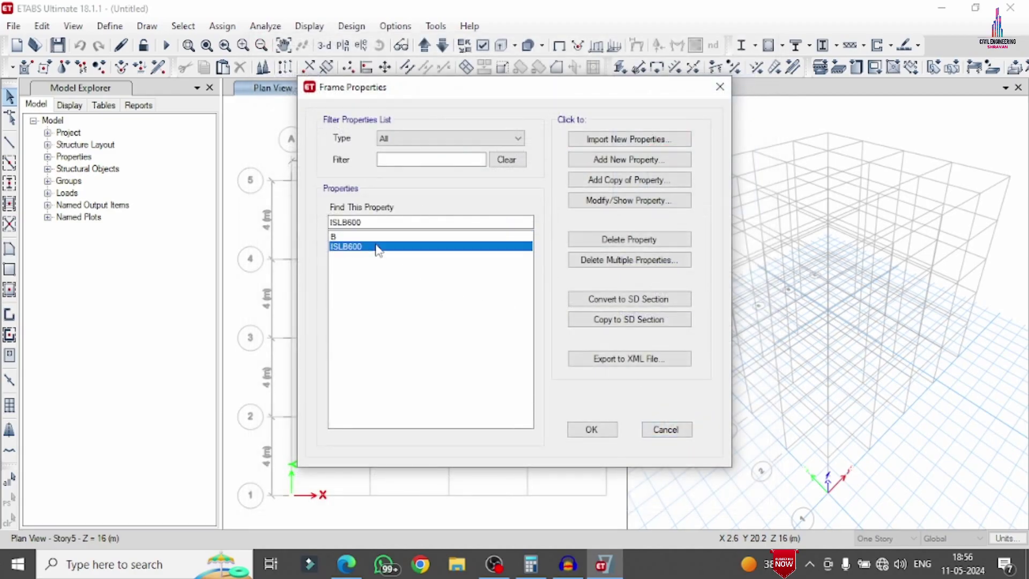
pyautogui.click(609, 239)
pyautogui.click(564, 338)
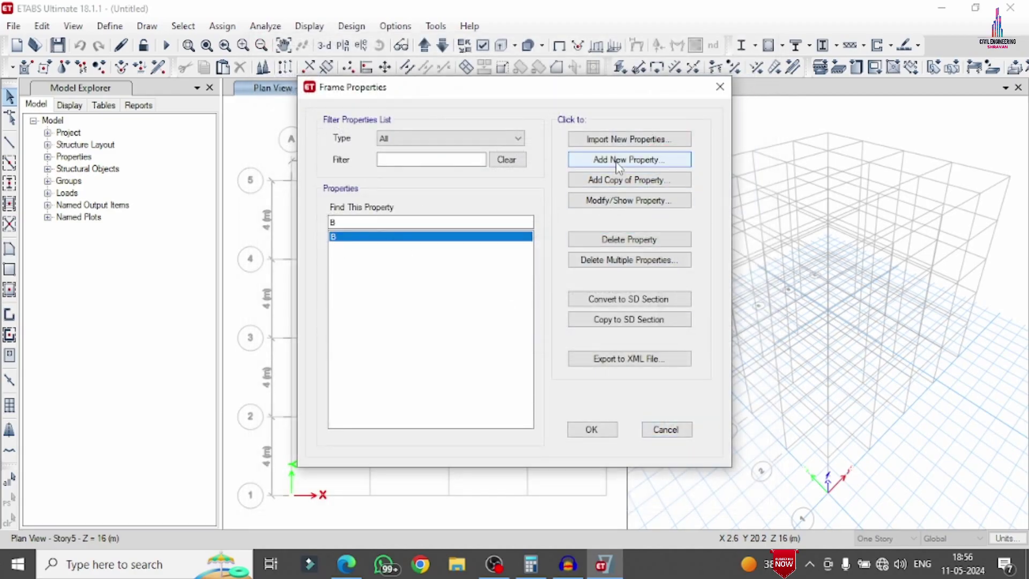
# Add a concrete rectangular frame section named C in M25 with a depth and width of 460 mm.
pyautogui.click(611, 159)
pyautogui.click(259, 245)
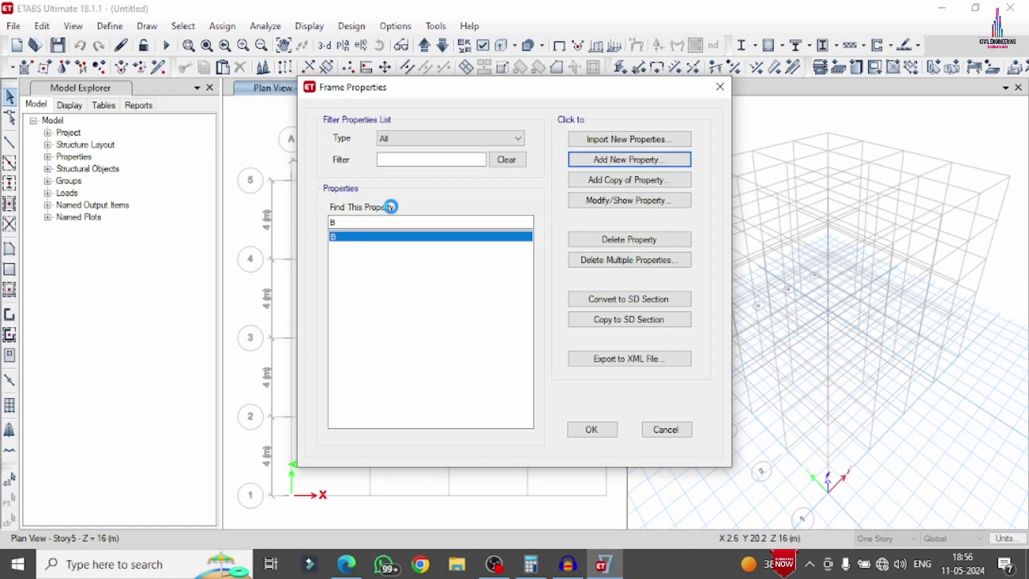
pyautogui.write('C')
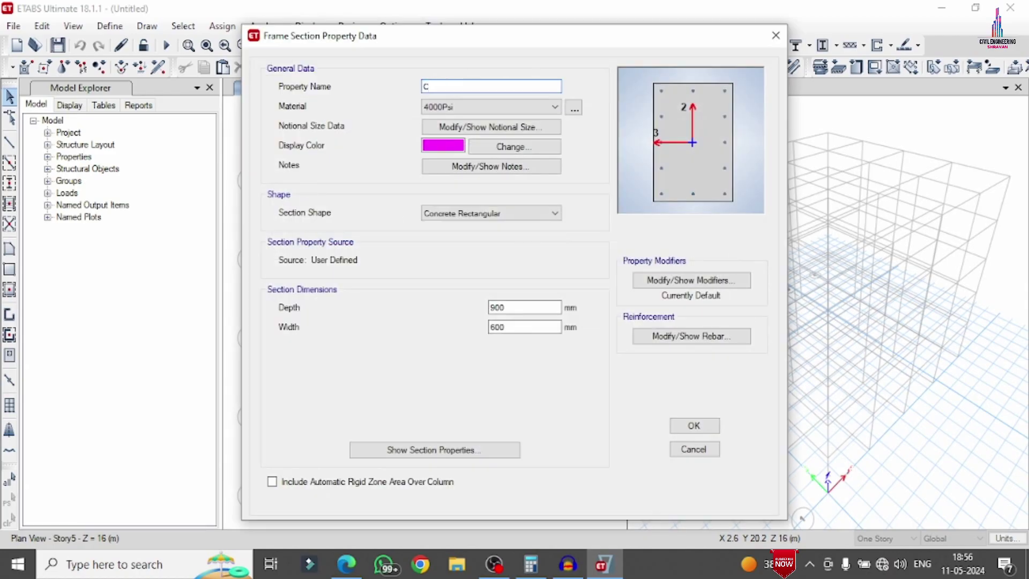
pyautogui.click(464, 107)
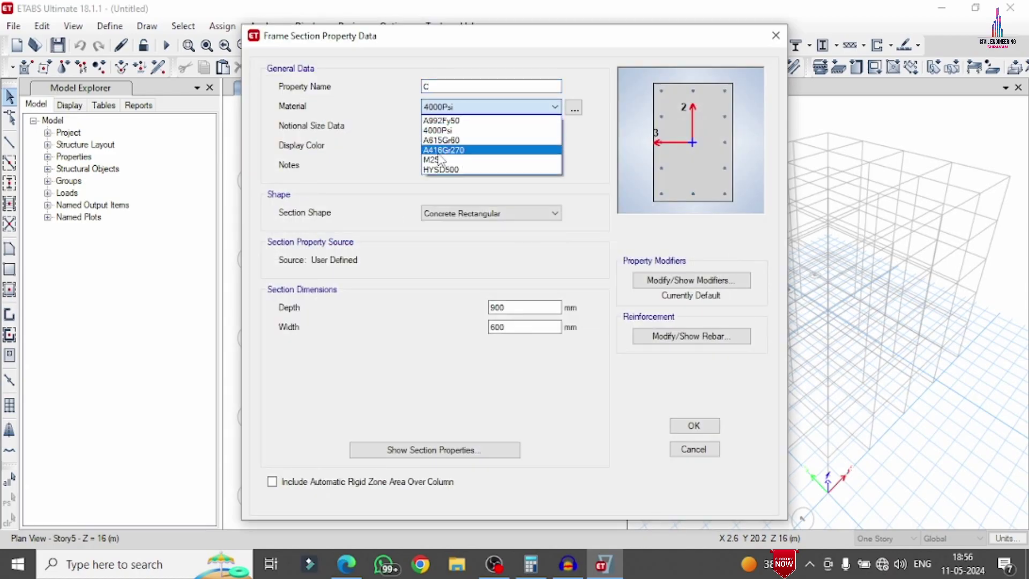
pyautogui.click(438, 159)
pyautogui.moveTo(515, 307); pyautogui.dragTo(438, 315)
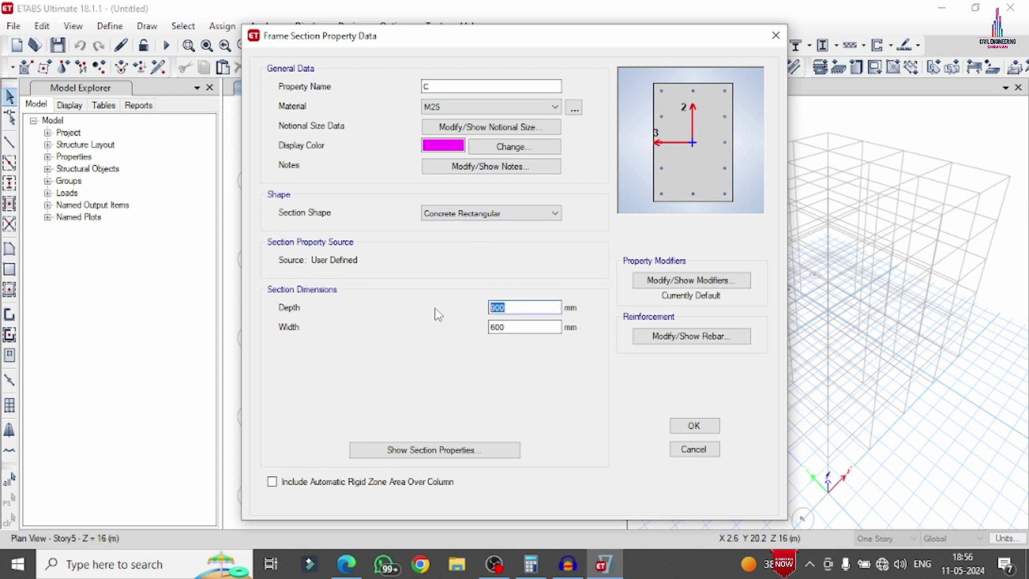
pyautogui.write('460')
pyautogui.press('Tab')
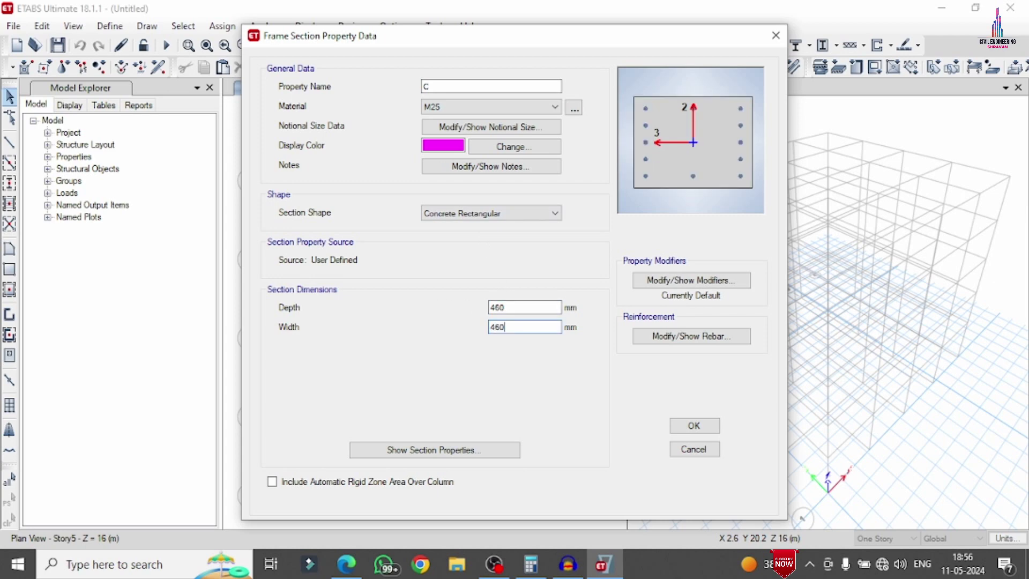
# Set HYSD500 as the rebar material for section C's longitudinal and confinement bars.
pyautogui.click(644, 337)
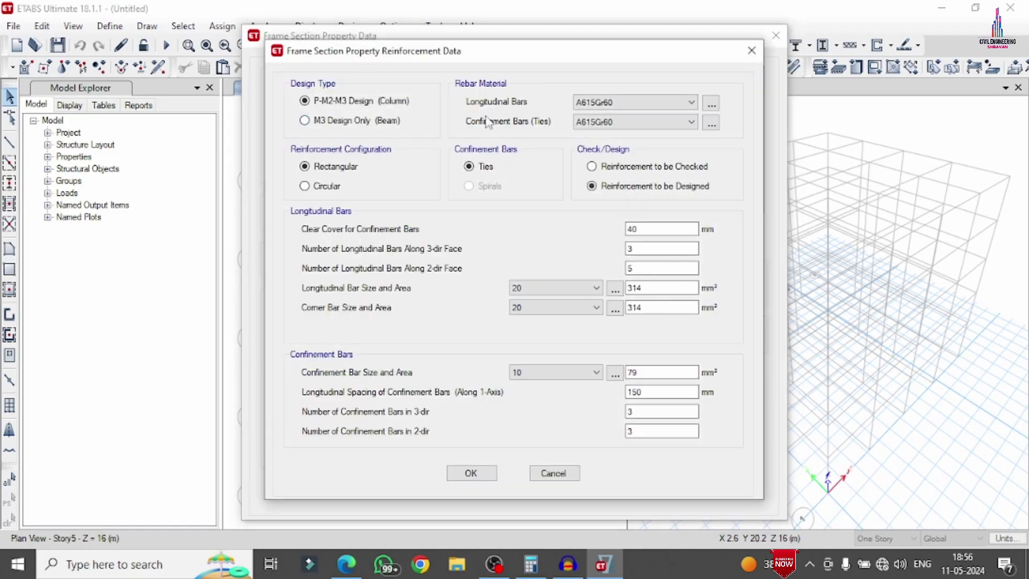
pyautogui.click(589, 102)
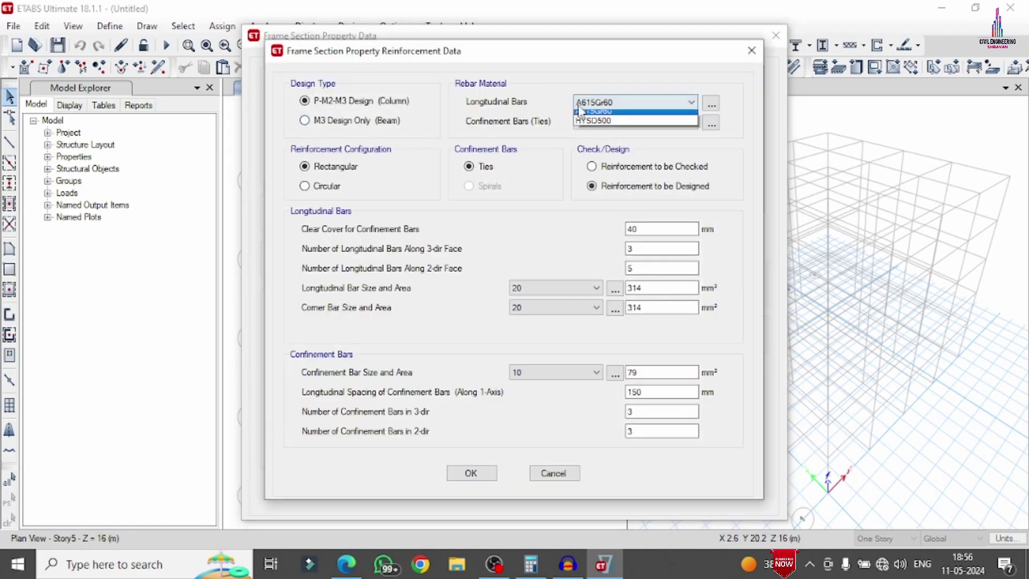
pyautogui.click(584, 122)
pyautogui.click(584, 123)
pyautogui.click(590, 145)
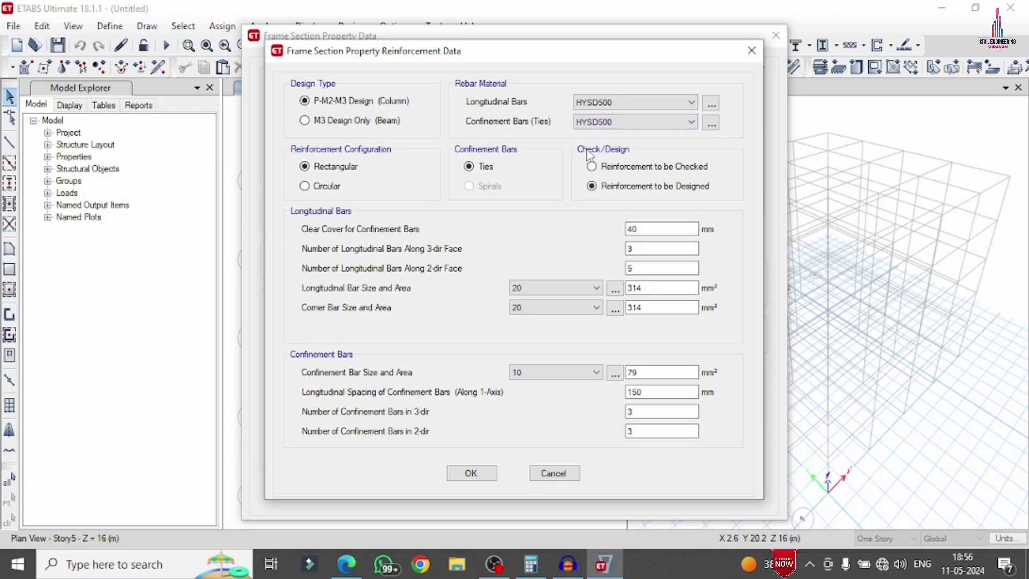
# Give section C 4 longitudinal bars along each face, size 16 longitudinal bars and a new confinement bar size, then accept the frame sections.
pyautogui.doubleClick(645, 249)
pyautogui.click(557, 288)
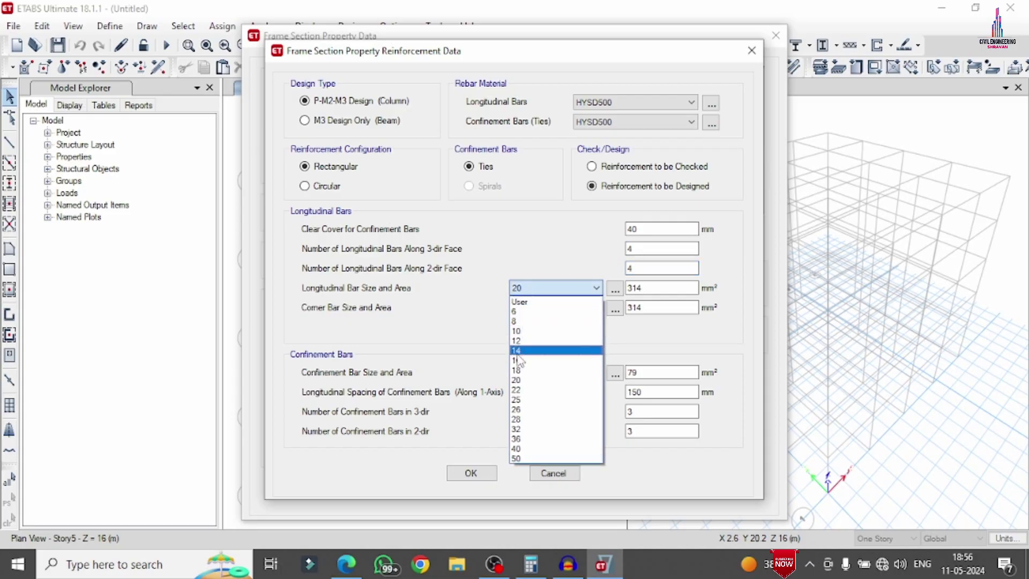
pyautogui.click(519, 360)
pyautogui.click(554, 374)
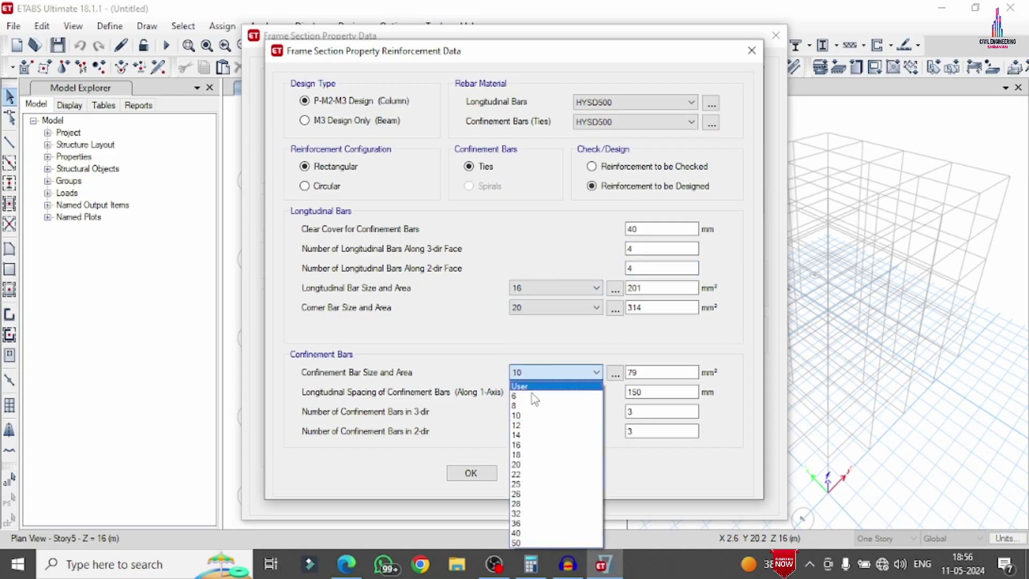
pyautogui.click(533, 401)
pyautogui.click(471, 473)
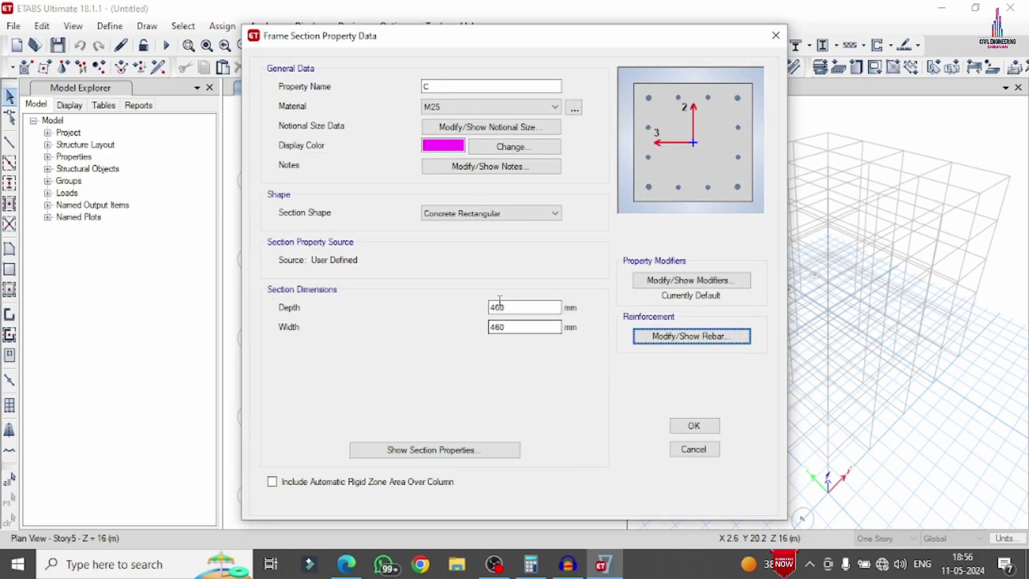
pyautogui.click(689, 426)
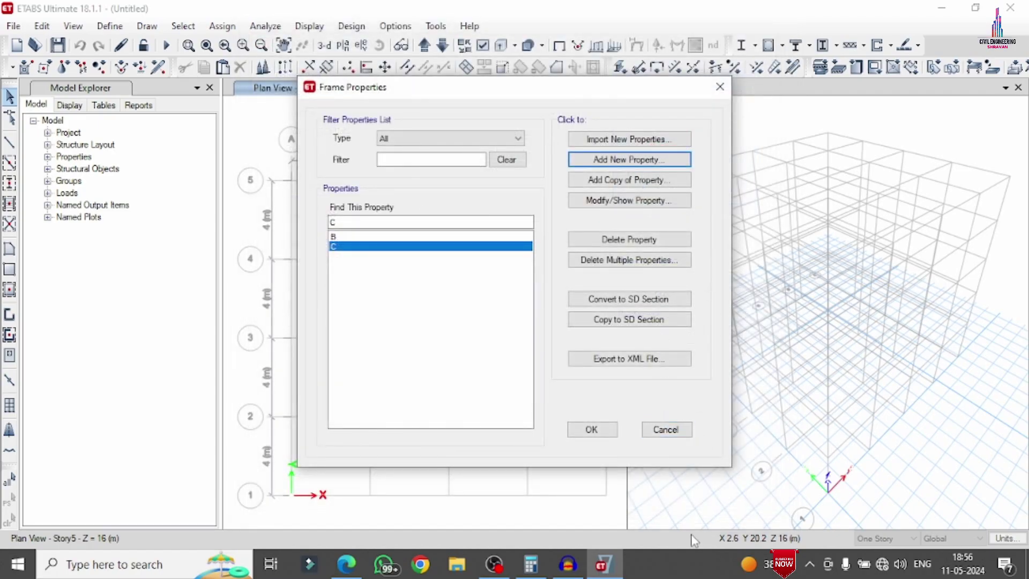
pyautogui.click(600, 431)
# Delete the Plank1 property from the slab section definitions.
pyautogui.click(110, 25)
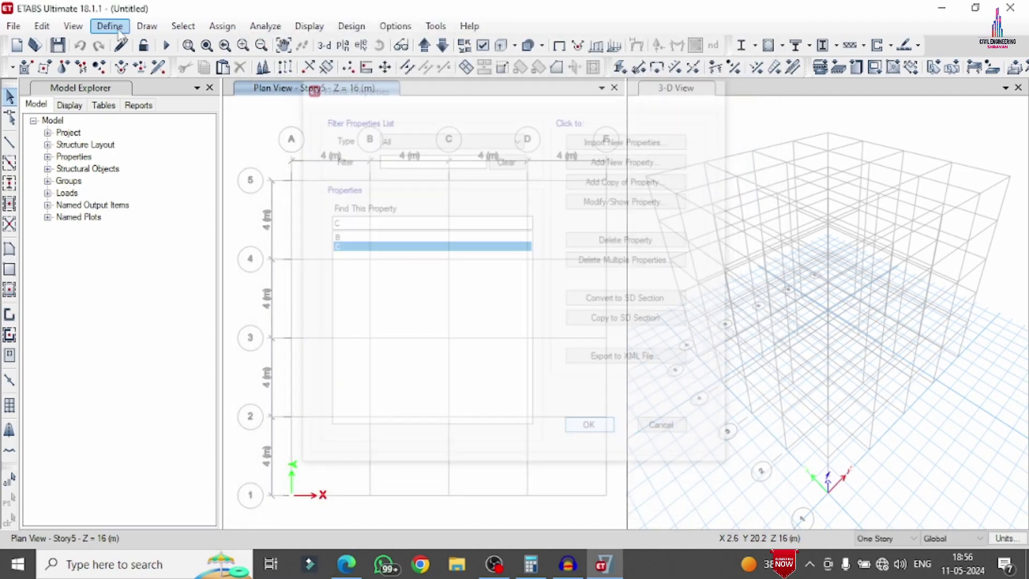
pyautogui.moveTo(136, 69)
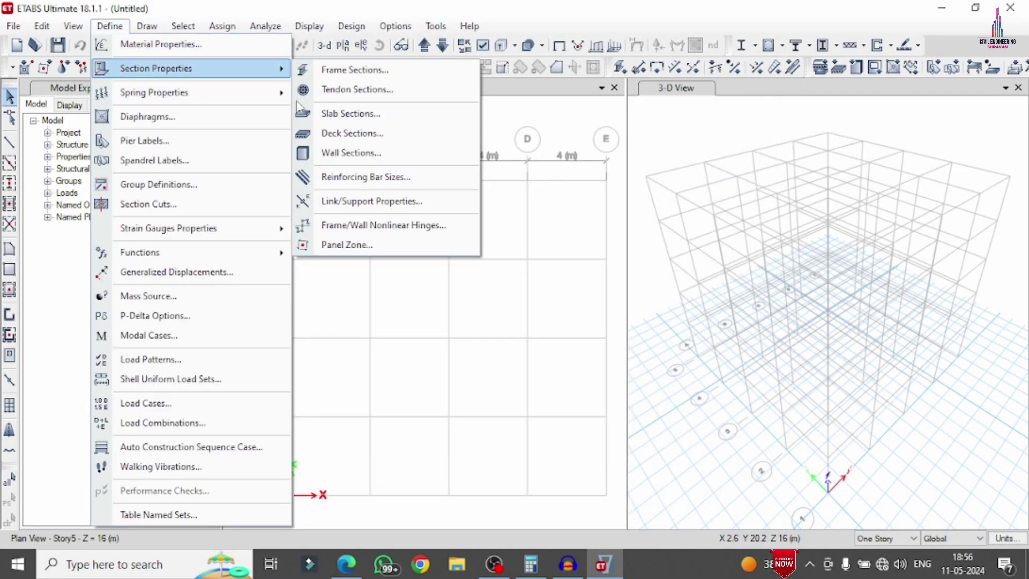
pyautogui.click(322, 113)
pyautogui.click(584, 290)
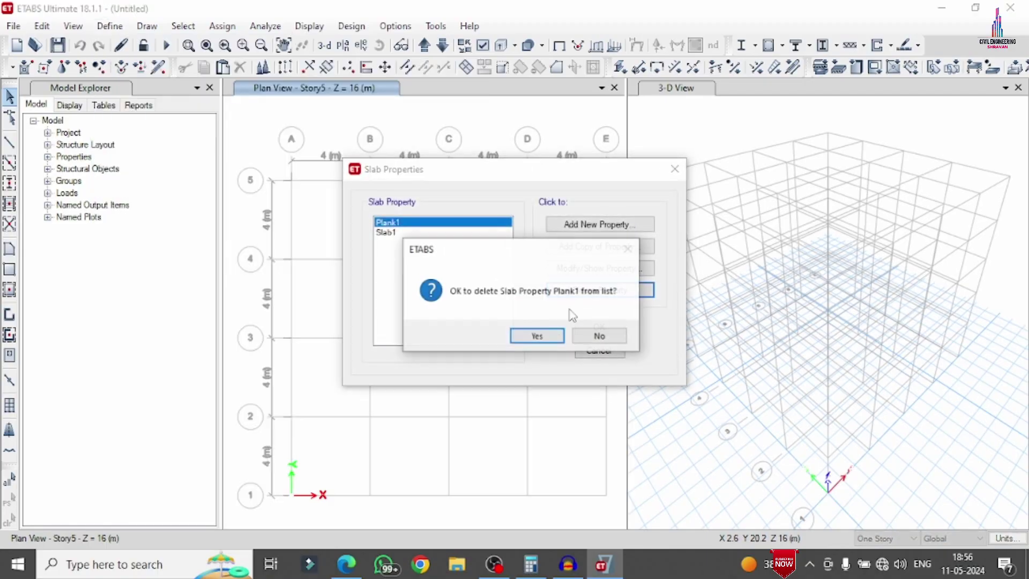
pyautogui.click(533, 336)
# Redefine the remaining slab property as Slab125 with M25 material and a thickness of 125 mm, and accept the slab sections.
pyautogui.click(581, 269)
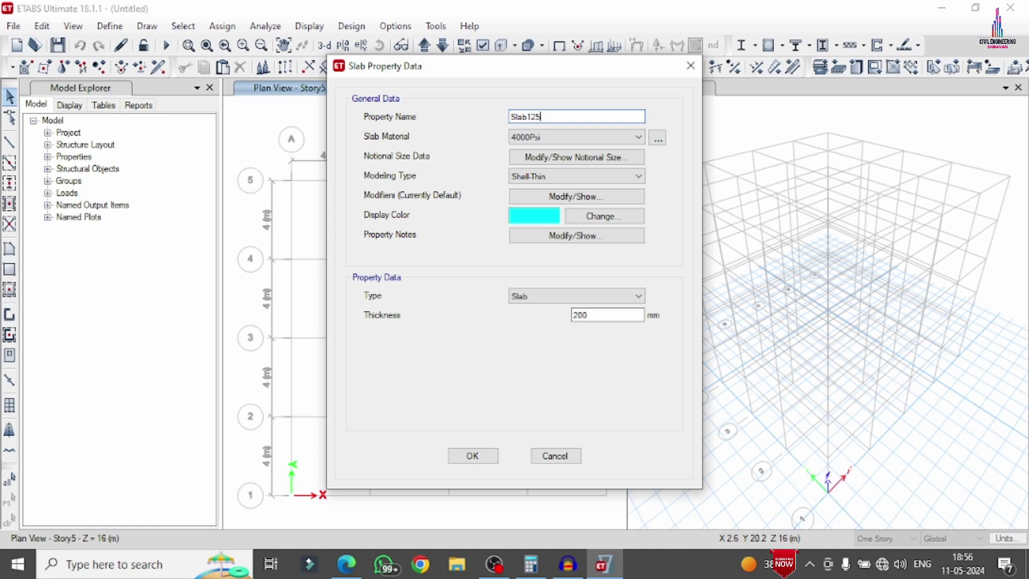
pyautogui.click(539, 137)
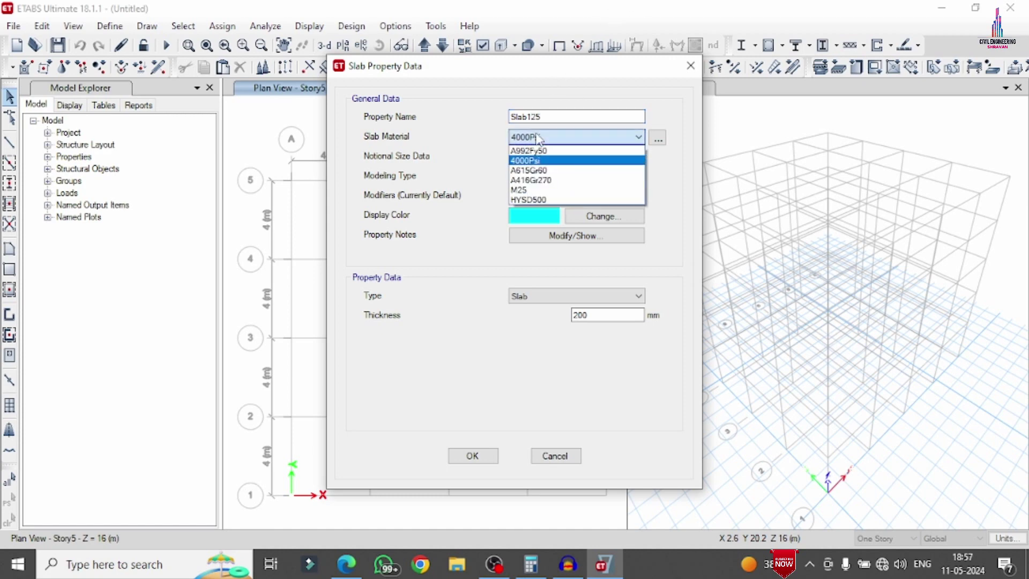
pyautogui.click(532, 196)
pyautogui.moveTo(588, 315); pyautogui.dragTo(550, 313)
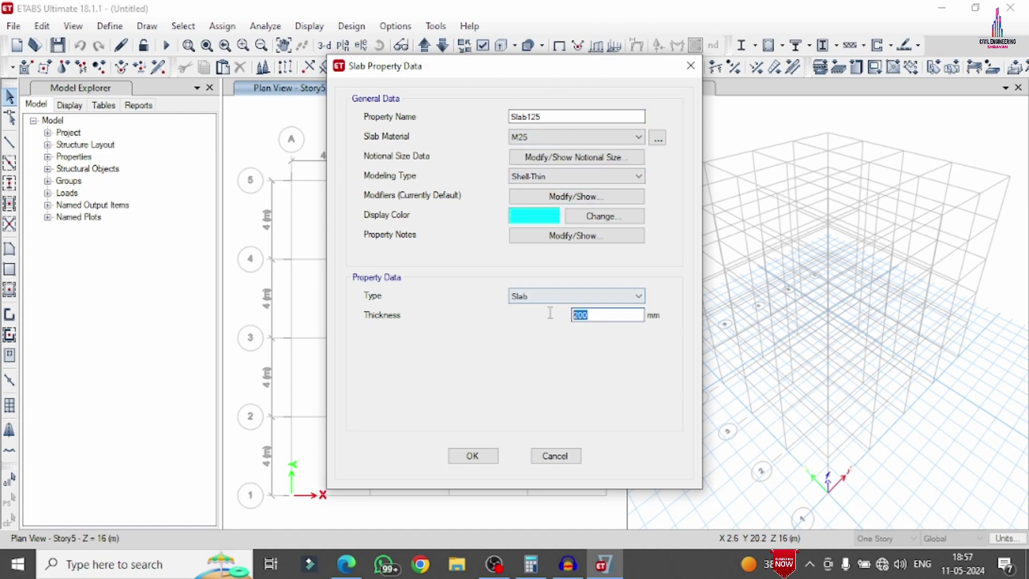
pyautogui.write('125')
pyautogui.click(473, 456)
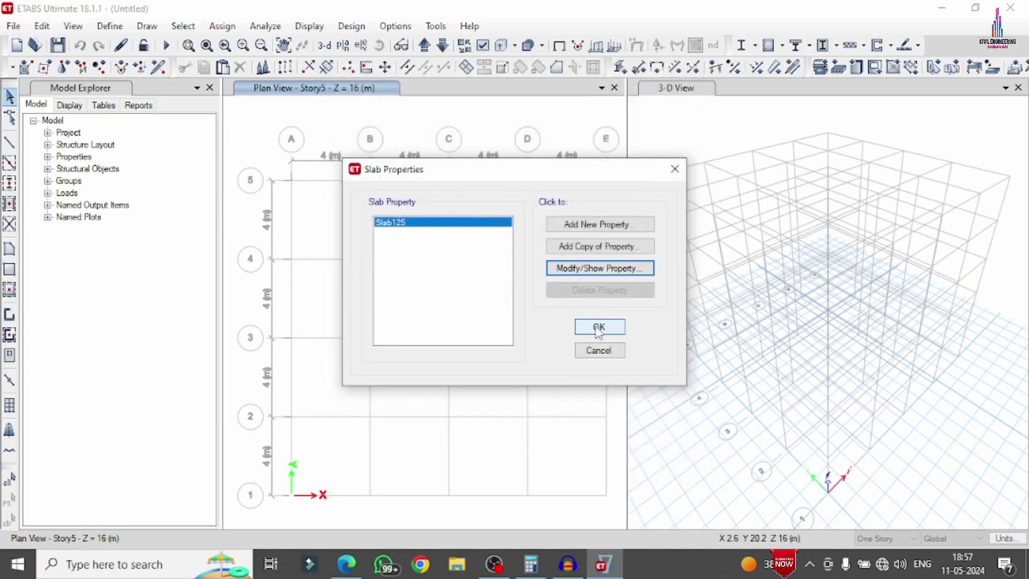
pyautogui.press('Return')
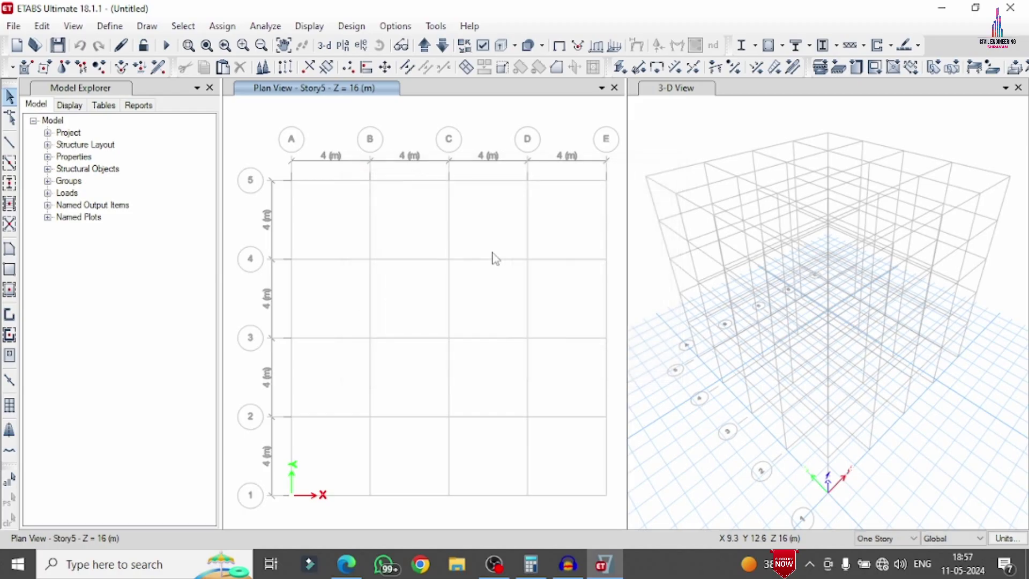
# Apply drawing to All Stories and quick-draw beams with section B along all grid lines of the plan.
pyautogui.click(874, 538)
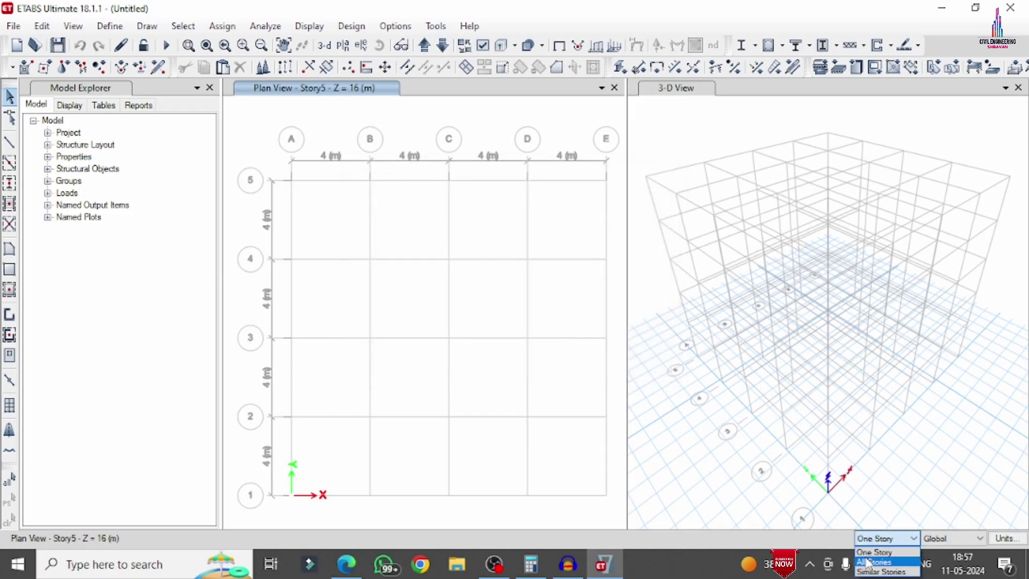
pyautogui.click(873, 562)
pyautogui.click(10, 162)
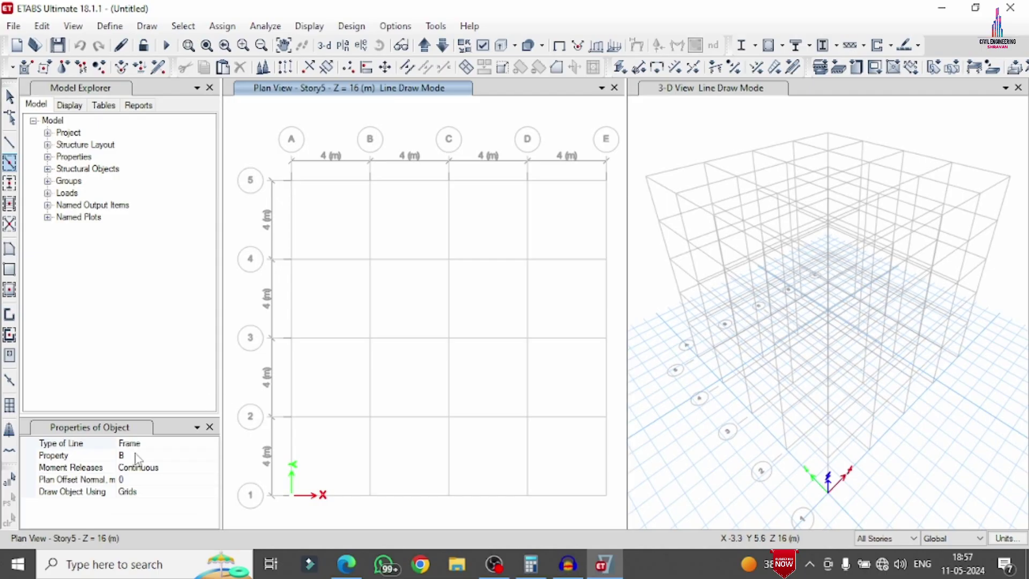
pyautogui.moveTo(248, 127); pyautogui.dragTo(512, 481)
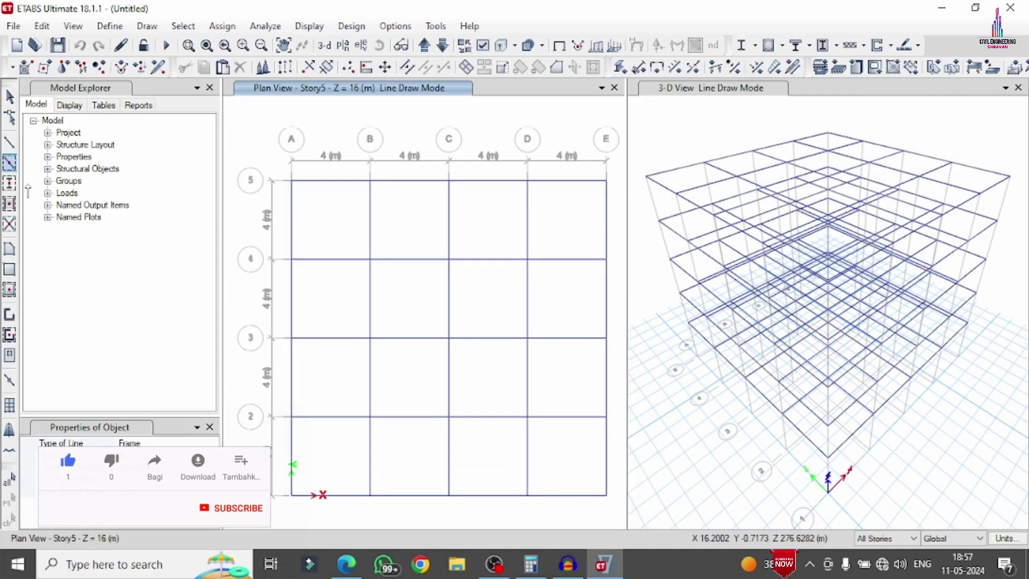
# Quick-draw columns with section C at every grid intersection of the plan.
pyautogui.click(9, 183)
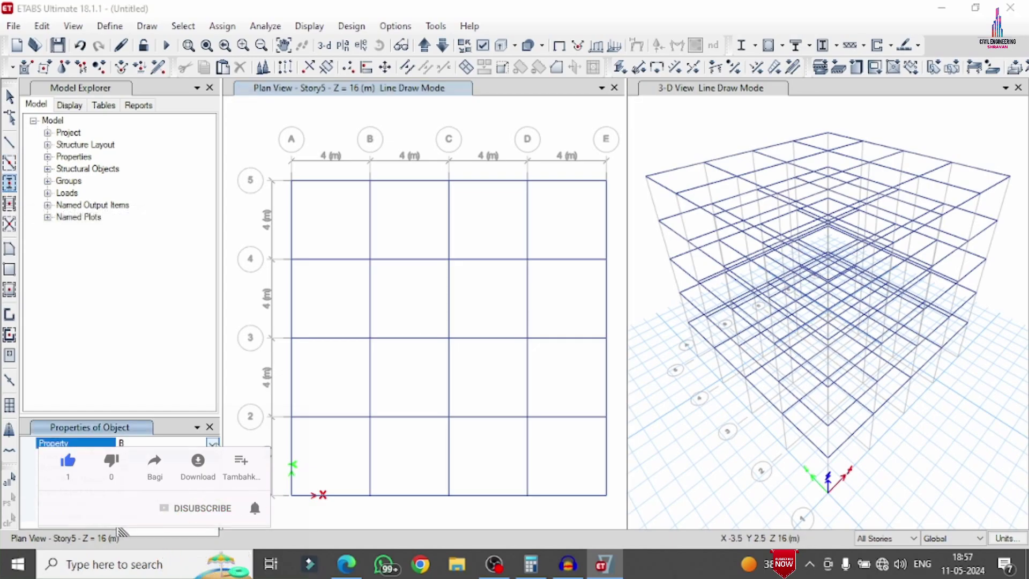
pyautogui.press('Down')
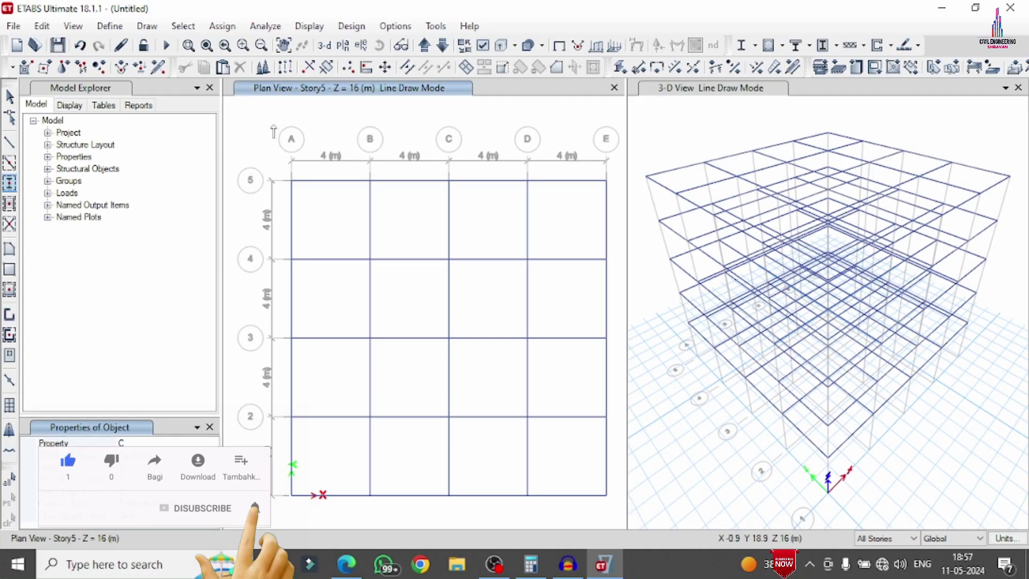
pyautogui.moveTo(274, 123); pyautogui.dragTo(352, 271)
pyautogui.moveTo(371, 313); pyautogui.dragTo(602, 518)
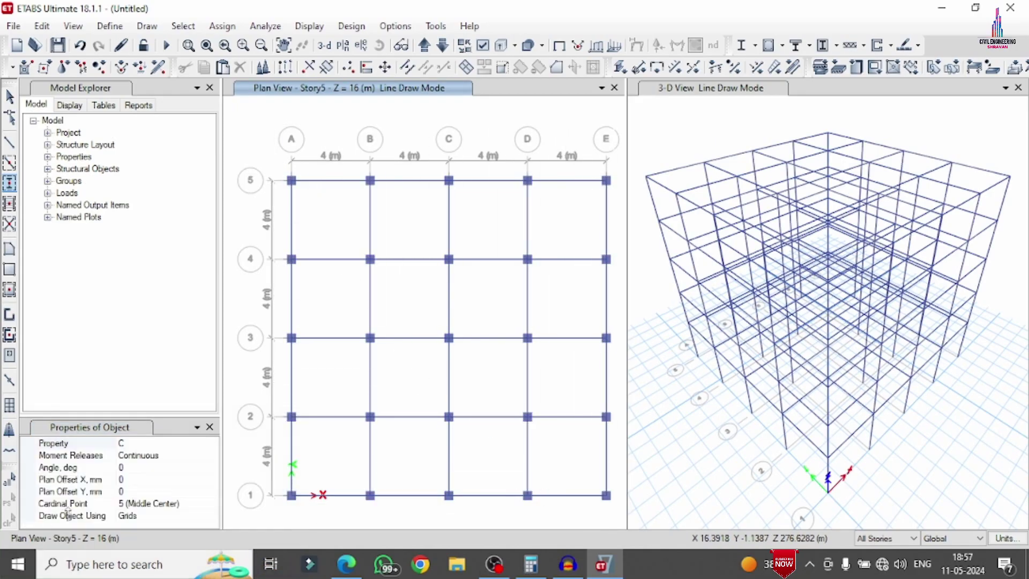
# Quick-draw Slab125 floor panels across all grid bays of the plan and leave the drawing mode.
pyautogui.click(11, 291)
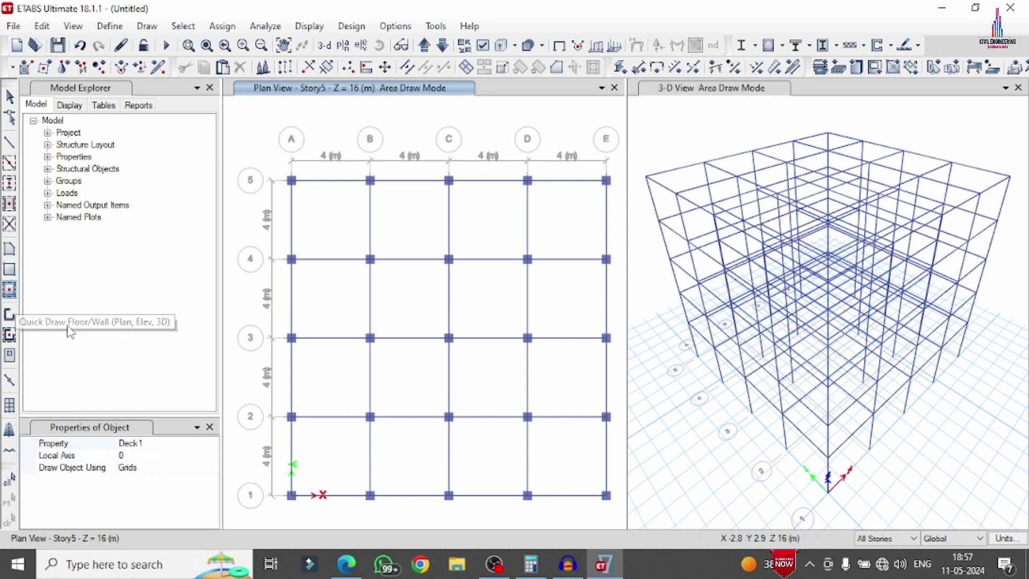
pyautogui.click(214, 443)
pyautogui.click(212, 443)
pyautogui.click(134, 480)
pyautogui.click(214, 443)
pyautogui.click(213, 443)
pyautogui.click(128, 489)
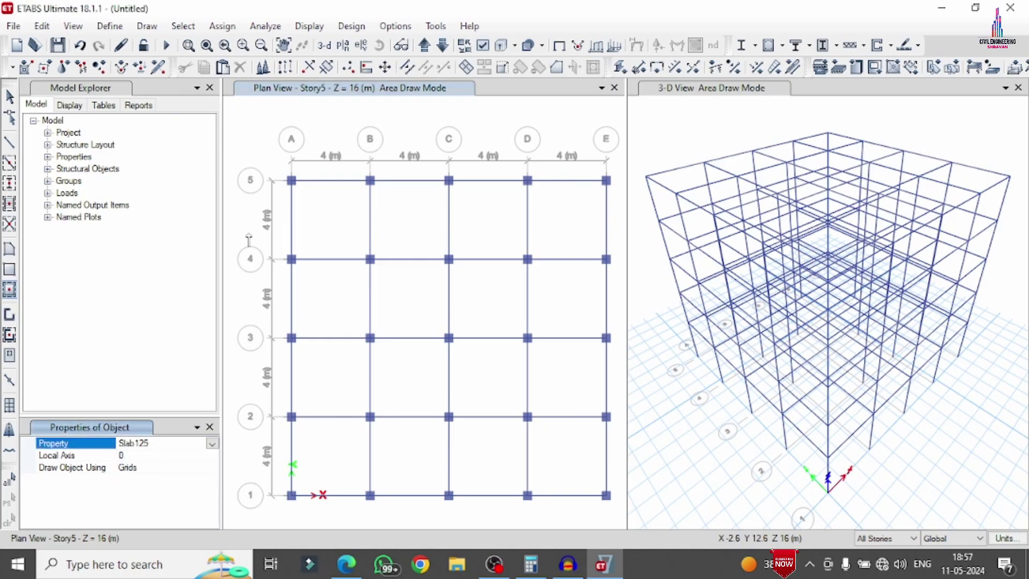
pyautogui.moveTo(270, 145); pyautogui.dragTo(612, 533)
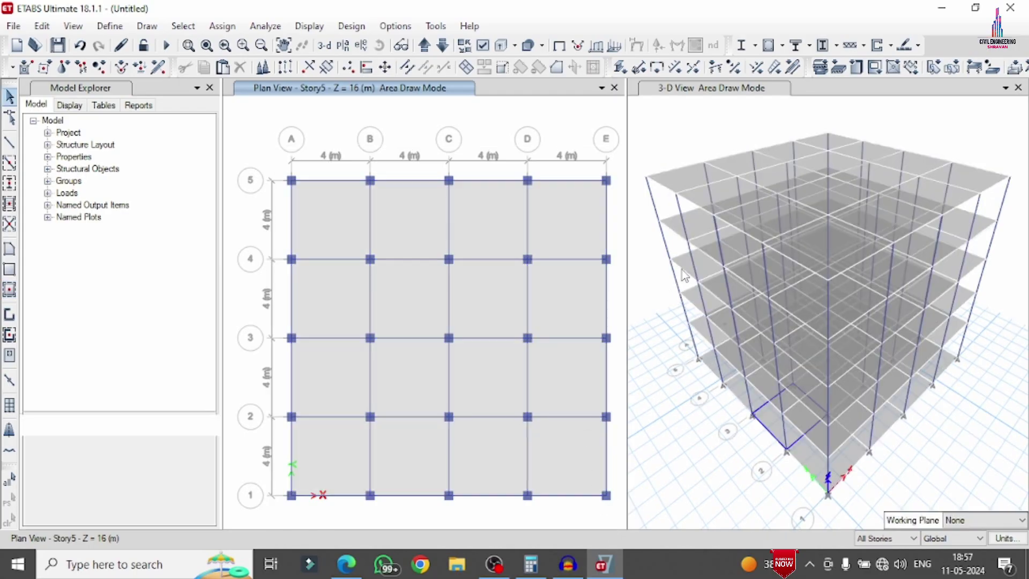
pyautogui.press('Escape')
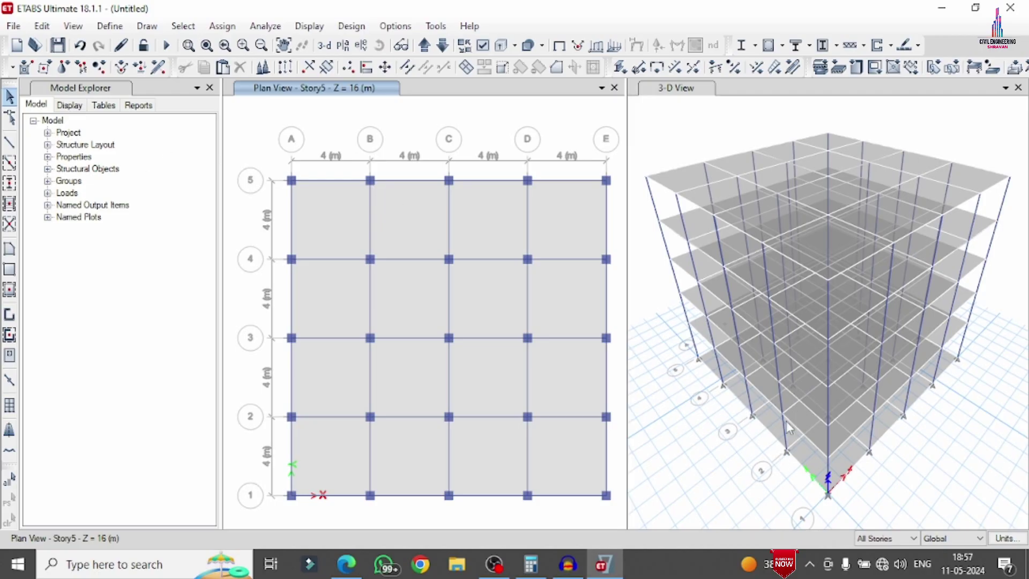
# Select all objects on the Base story and delete them.
pyautogui.click(182, 25)
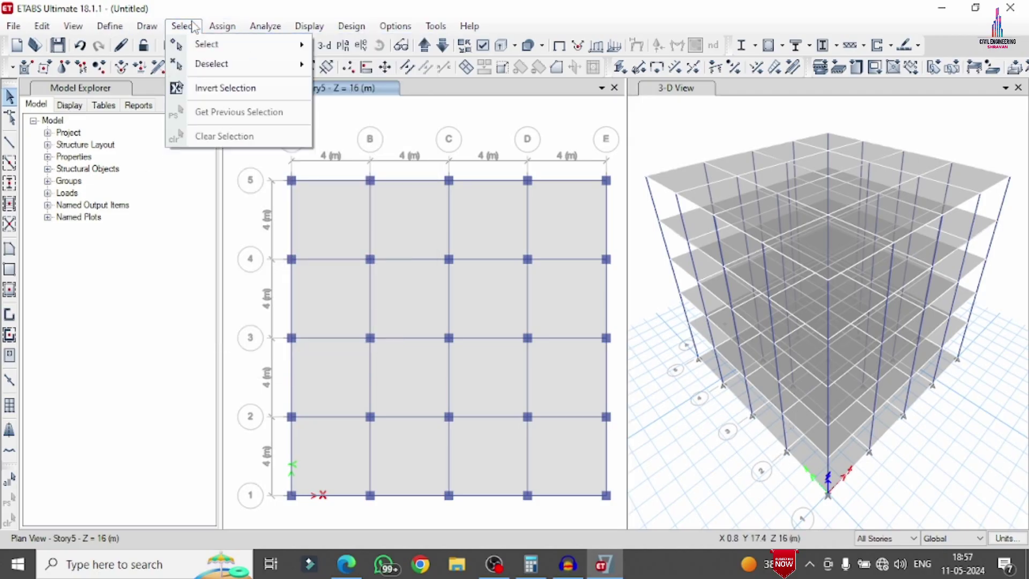
pyautogui.press('Escape')
pyautogui.click(182, 26)
pyautogui.moveTo(206, 44)
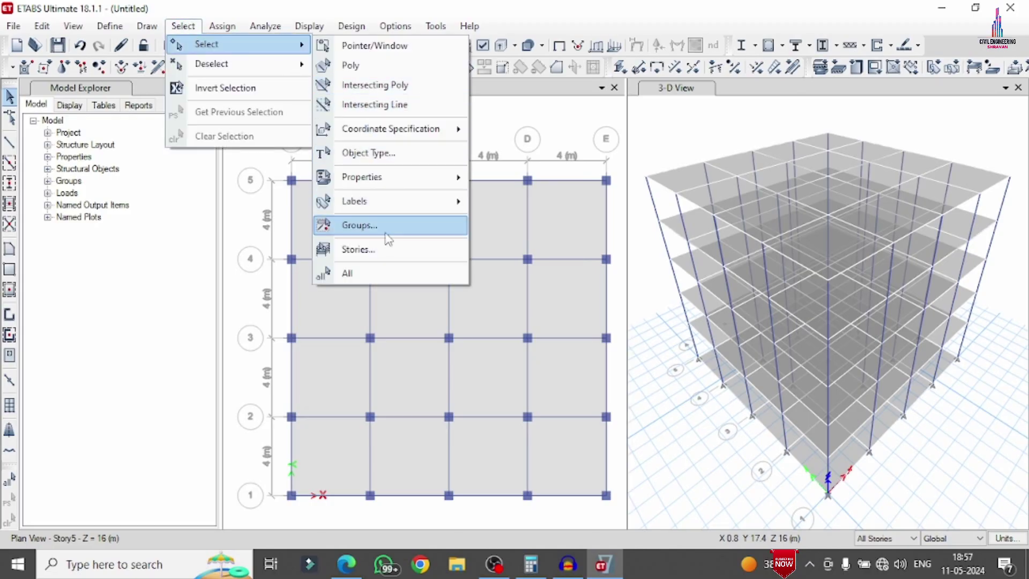
pyautogui.click(384, 251)
pyautogui.click(439, 213)
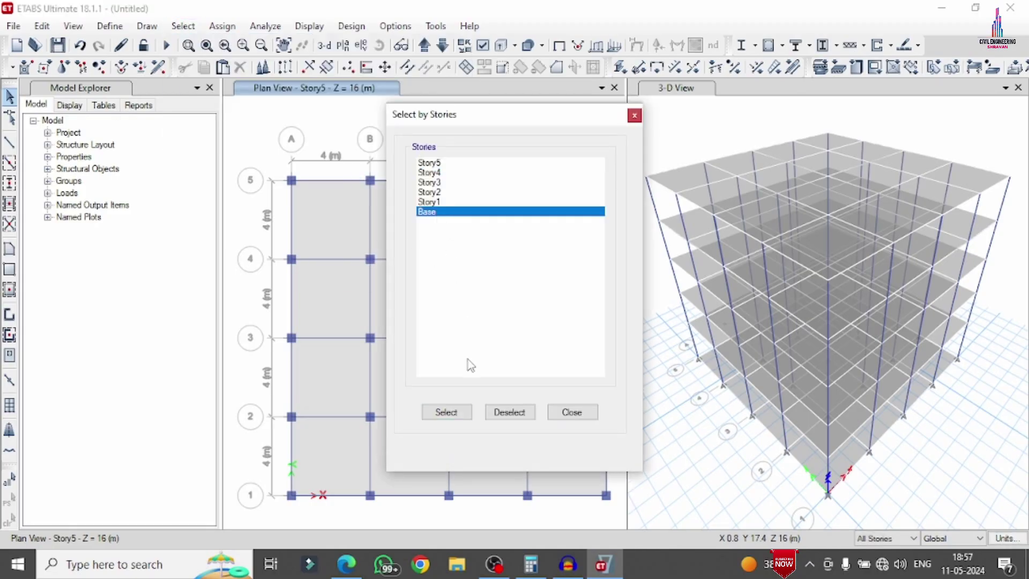
pyautogui.click(460, 410)
pyautogui.click(571, 413)
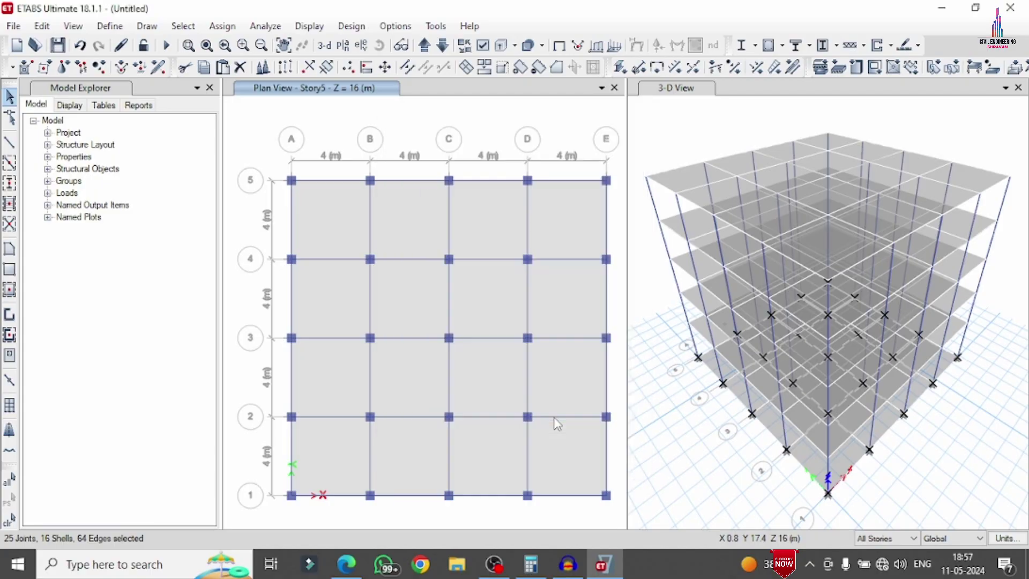
pyautogui.click(41, 26)
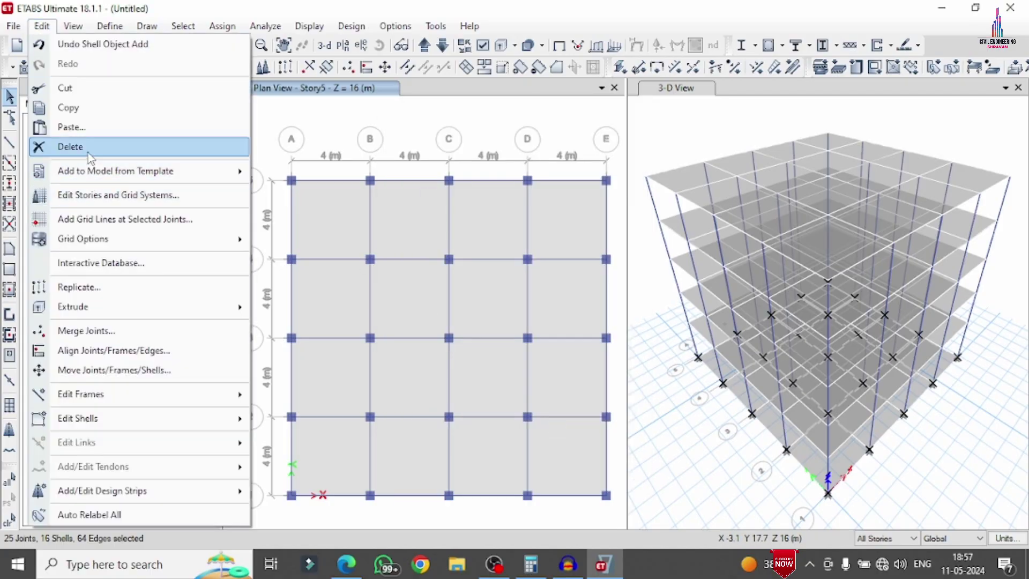
pyautogui.click(69, 145)
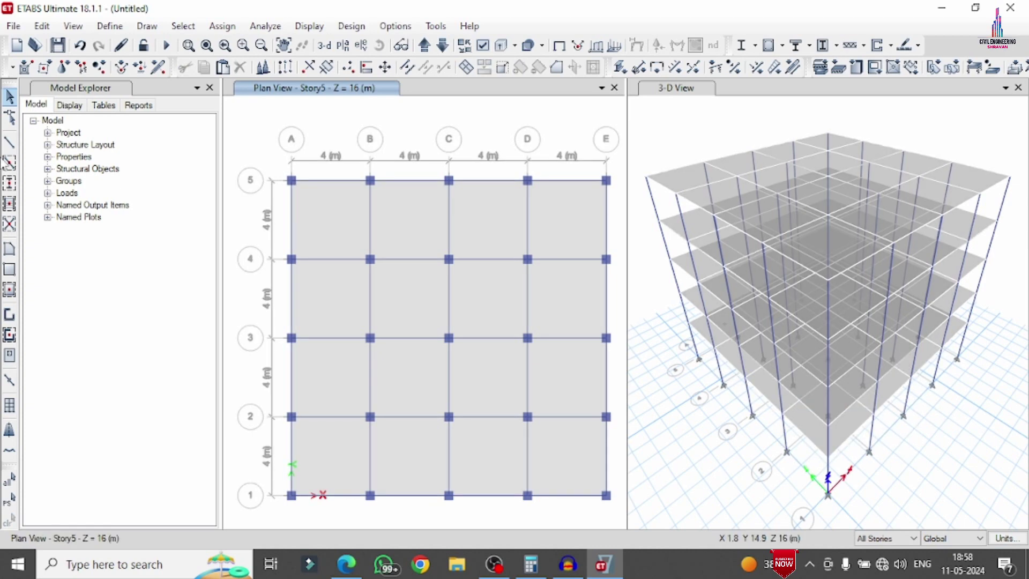
# Add seismic load patterns EQX and EQY with IS 1893:2016 as the auto lateral load.
pyautogui.click(109, 26)
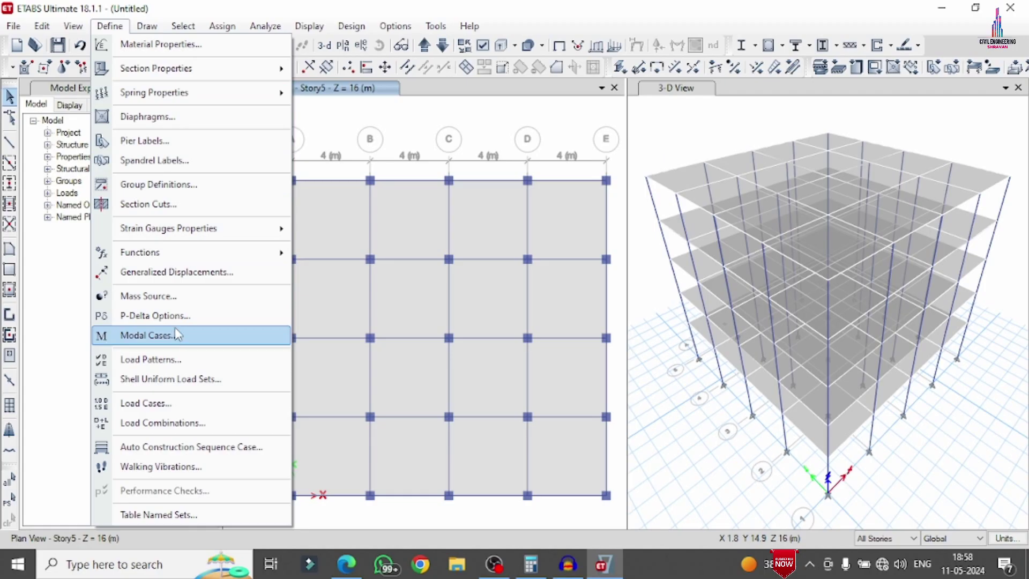
pyautogui.click(161, 359)
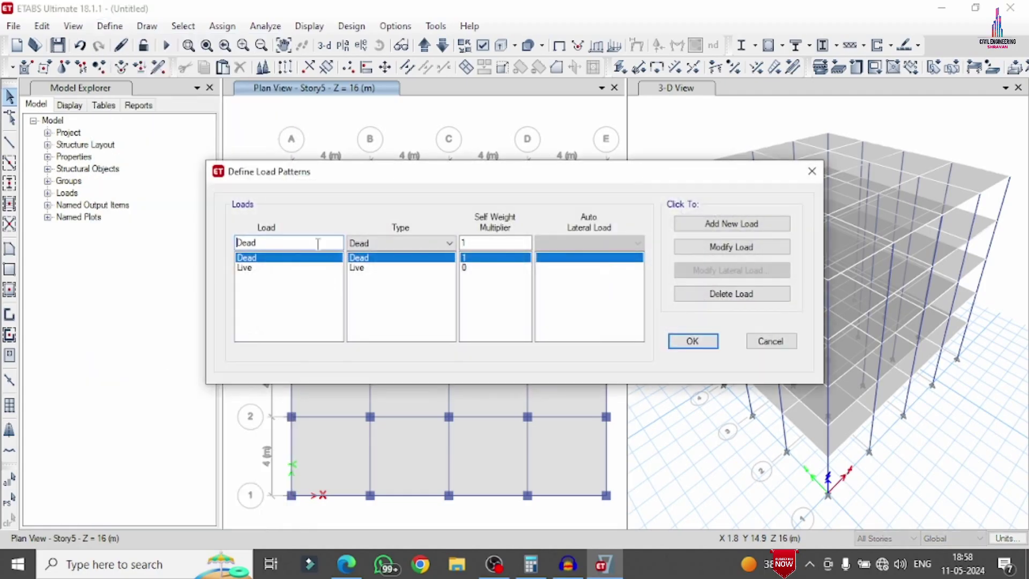
pyautogui.write('EQ')
pyautogui.click(399, 245)
pyautogui.click(374, 320)
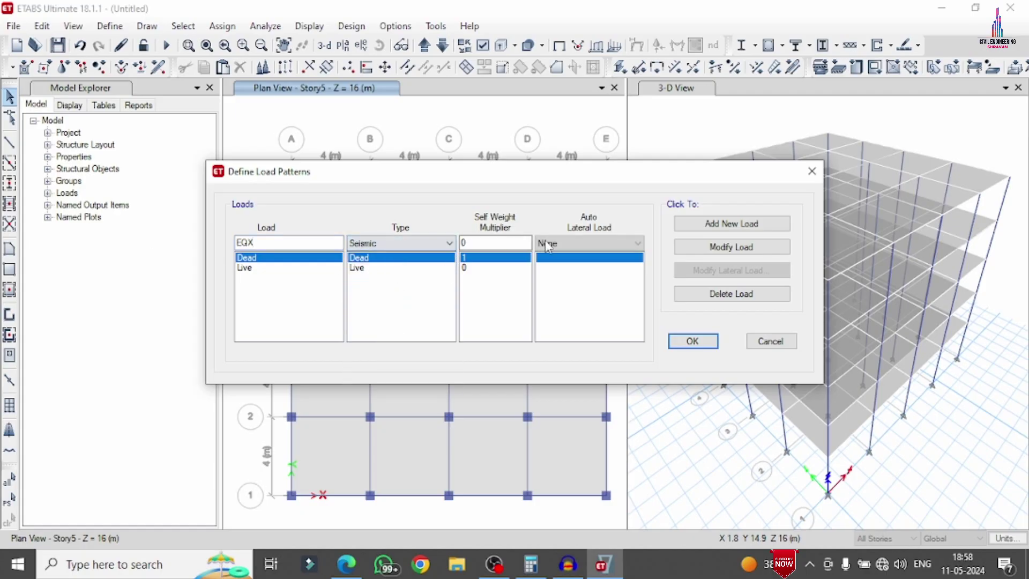
pyautogui.click(547, 246)
pyautogui.press('i')
pyautogui.press('Return')
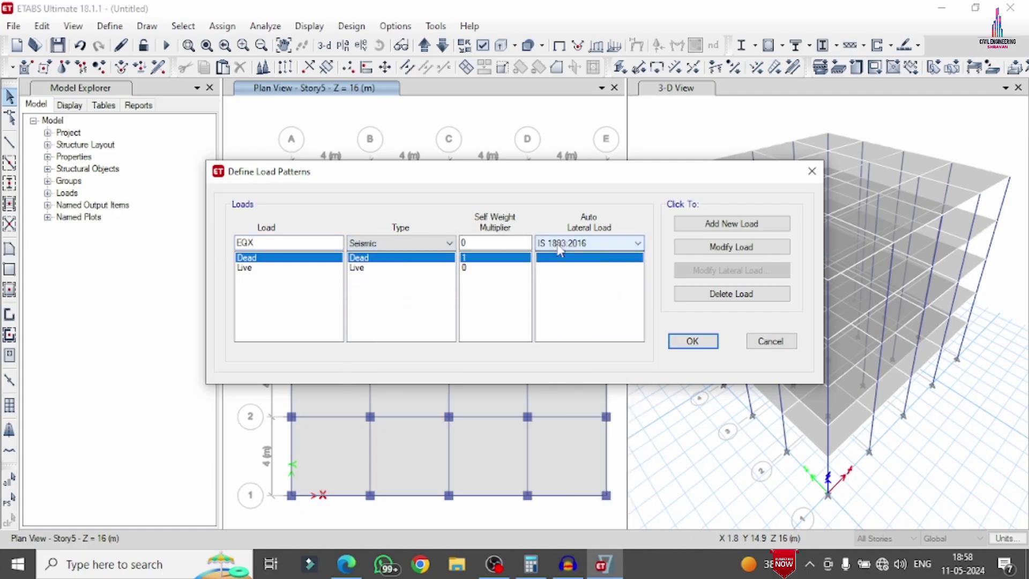
pyautogui.click(723, 225)
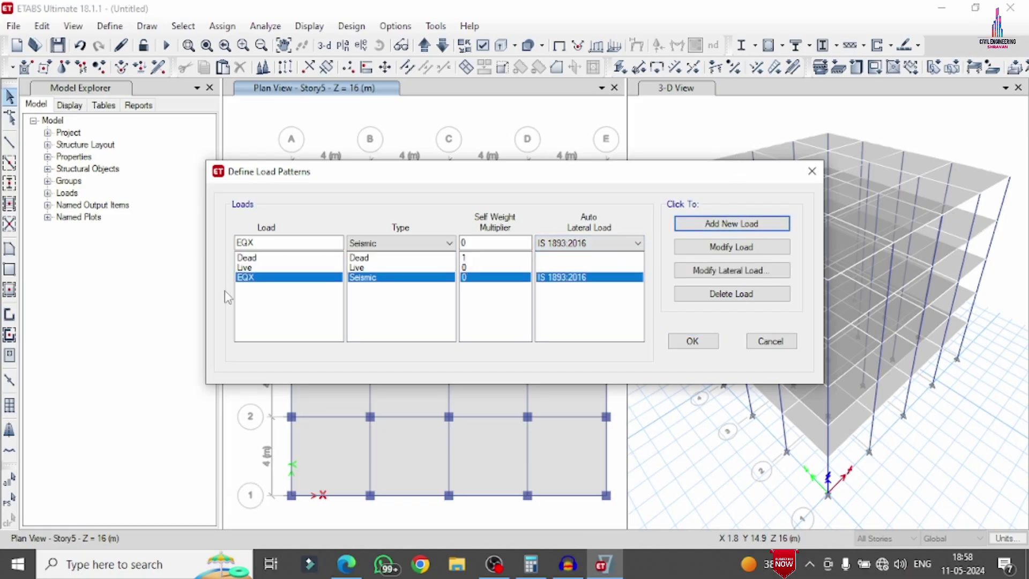
pyautogui.click(265, 246)
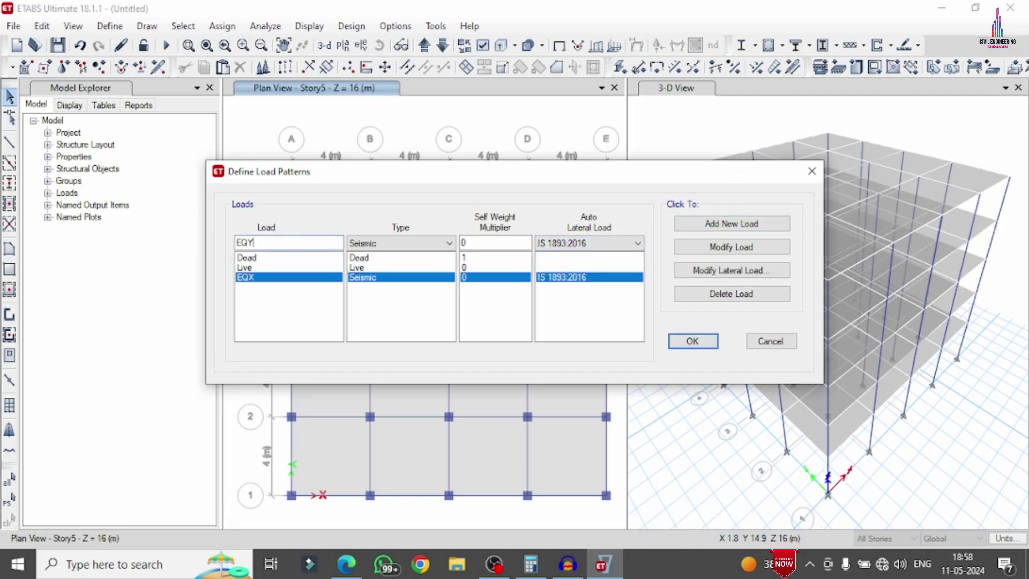
pyautogui.click(691, 223)
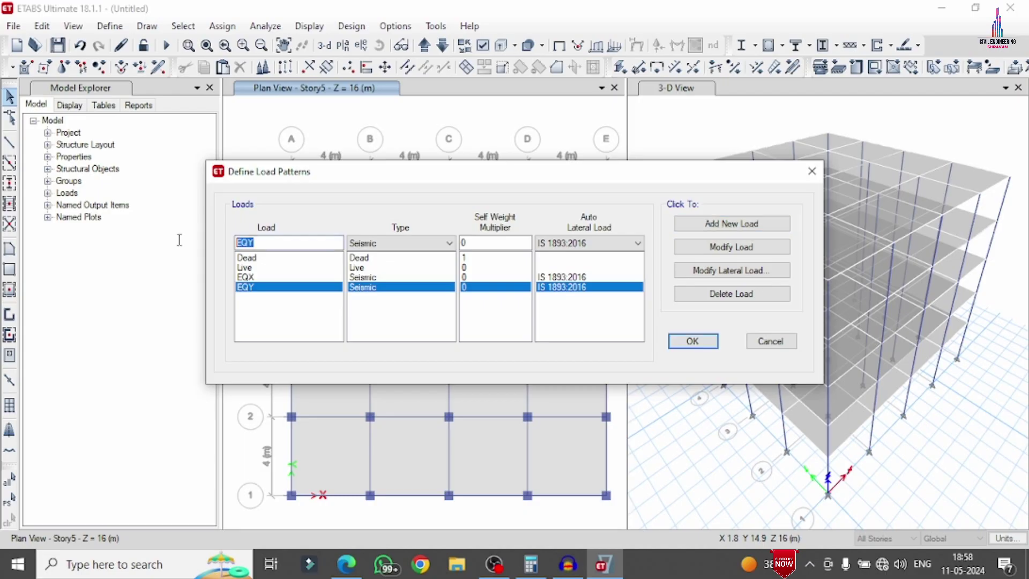
# Add wind load patterns WX and WY with Indian IS 875:2015 as the auto lateral load.
pyautogui.write('WX')
pyautogui.click(449, 243)
pyautogui.click(365, 338)
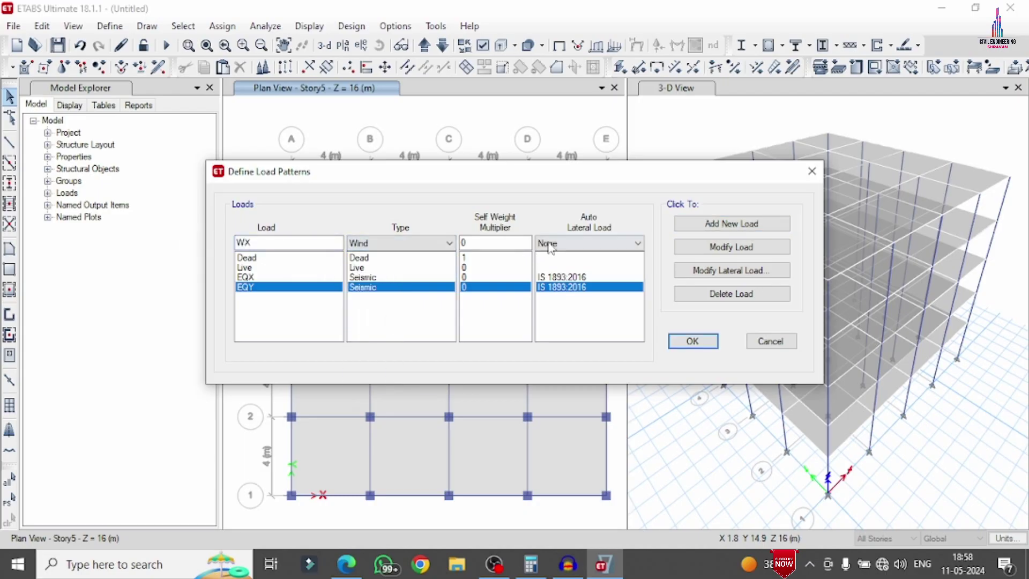
pyautogui.click(549, 247)
pyautogui.click(560, 306)
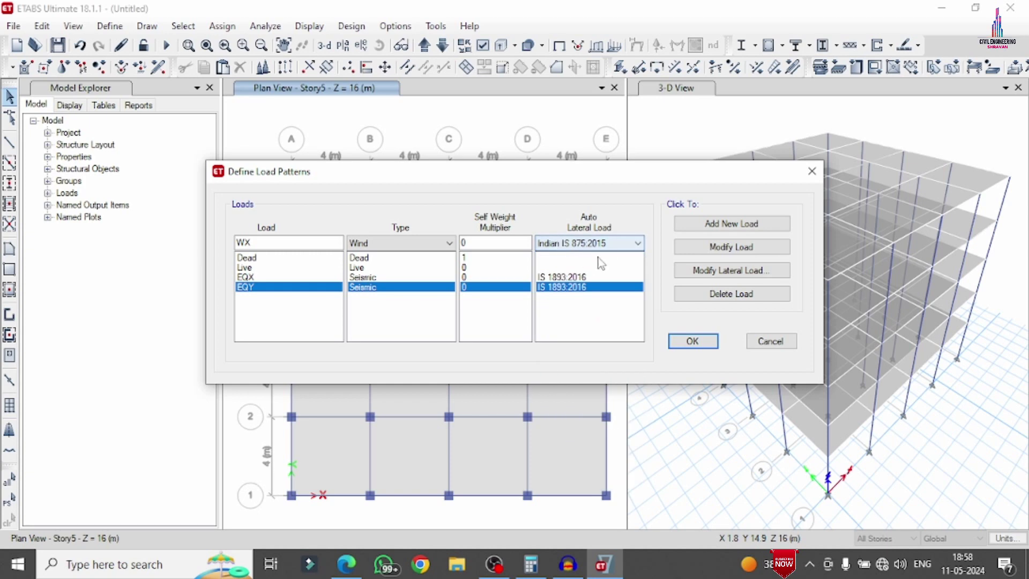
pyautogui.click(729, 221)
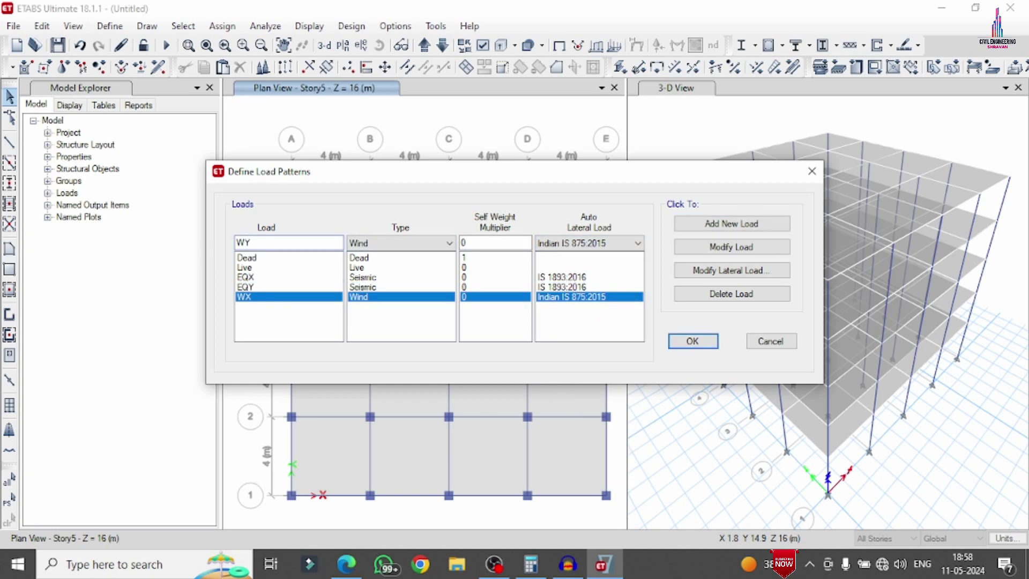
pyautogui.click(730, 224)
pyautogui.click(560, 267)
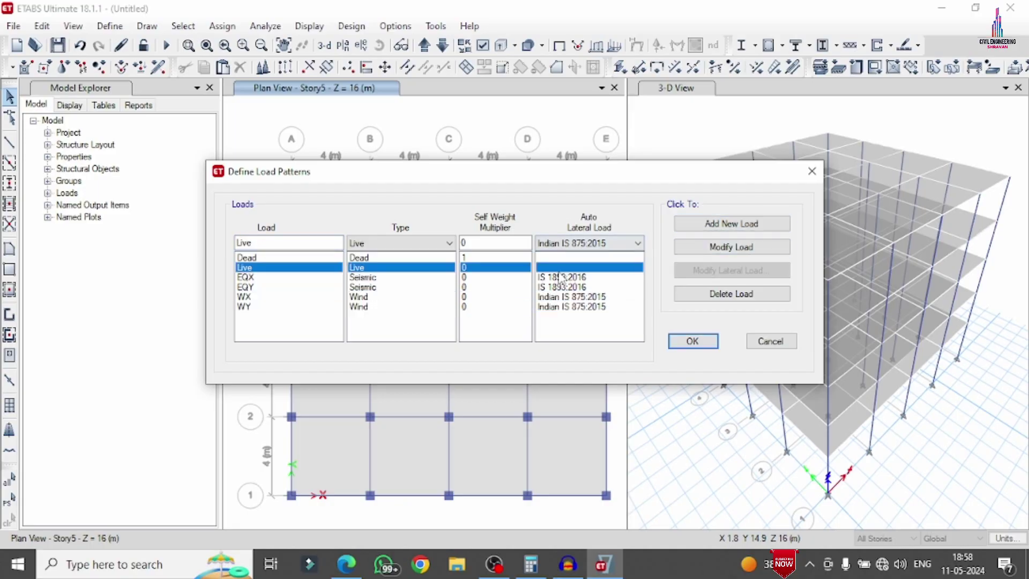
# Open the IS 1893:2016 lateral load settings of EQX and clear all X and Y eccentricity directions.
pyautogui.click(565, 278)
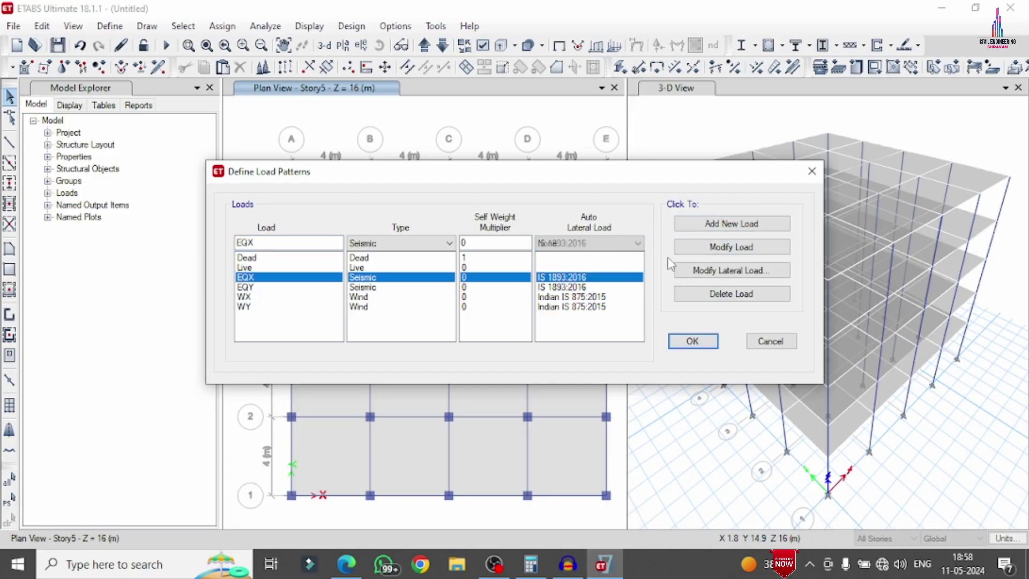
pyautogui.click(702, 270)
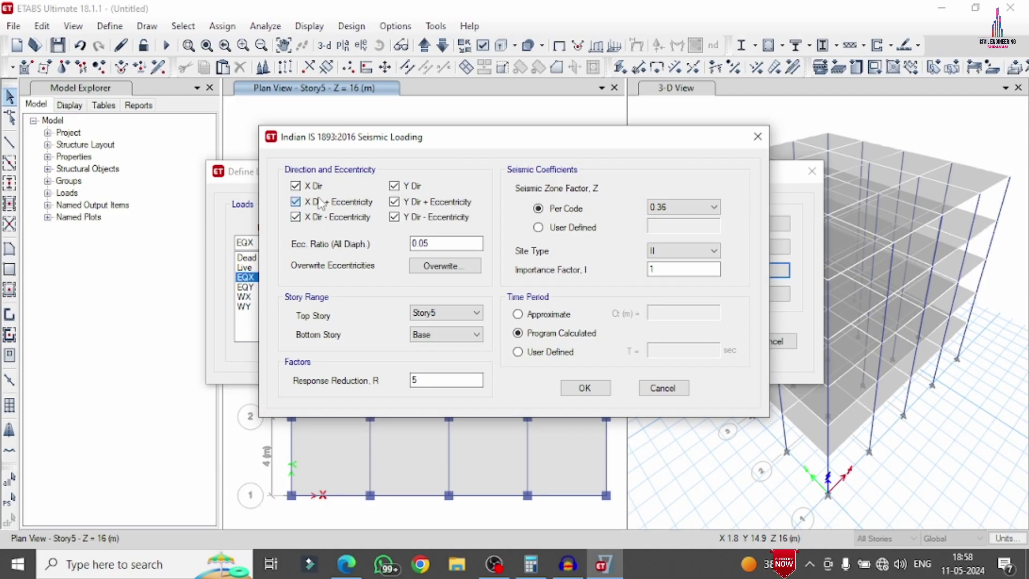
pyautogui.click(324, 221)
pyautogui.click(395, 216)
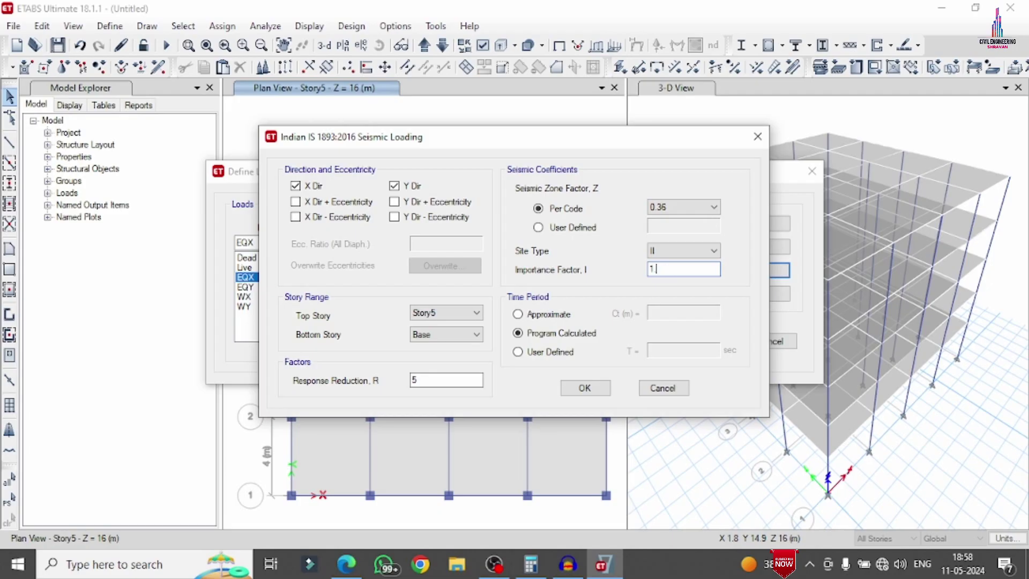
# Tick the importance factor in the PDF brief, then set EQX's importance factor to 1.5 and accept the seismic loading.
pyautogui.click(346, 564)
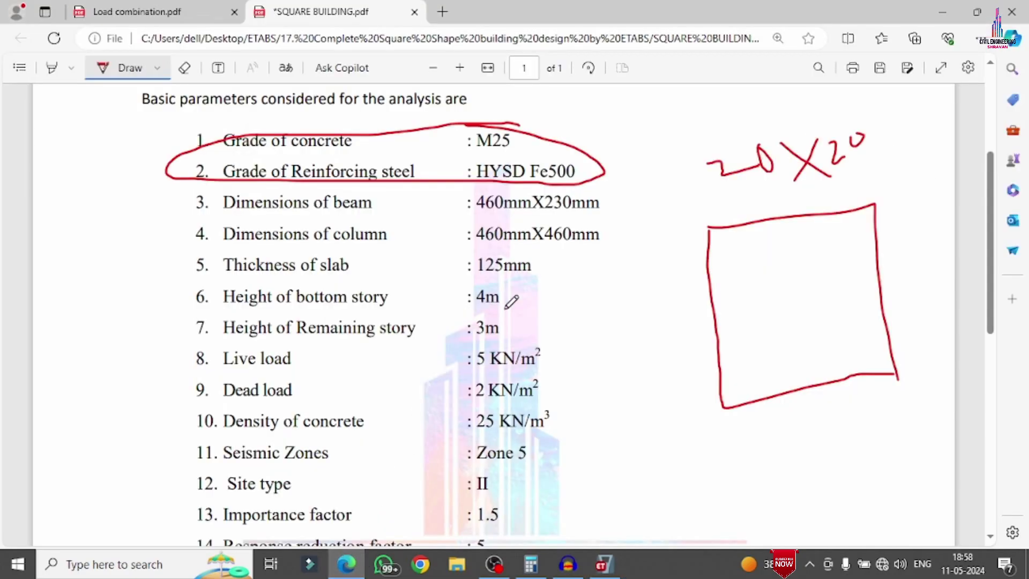
pyautogui.scroll(-5, 506, 300)
pyautogui.moveTo(496, 301); pyautogui.dragTo(587, 264)
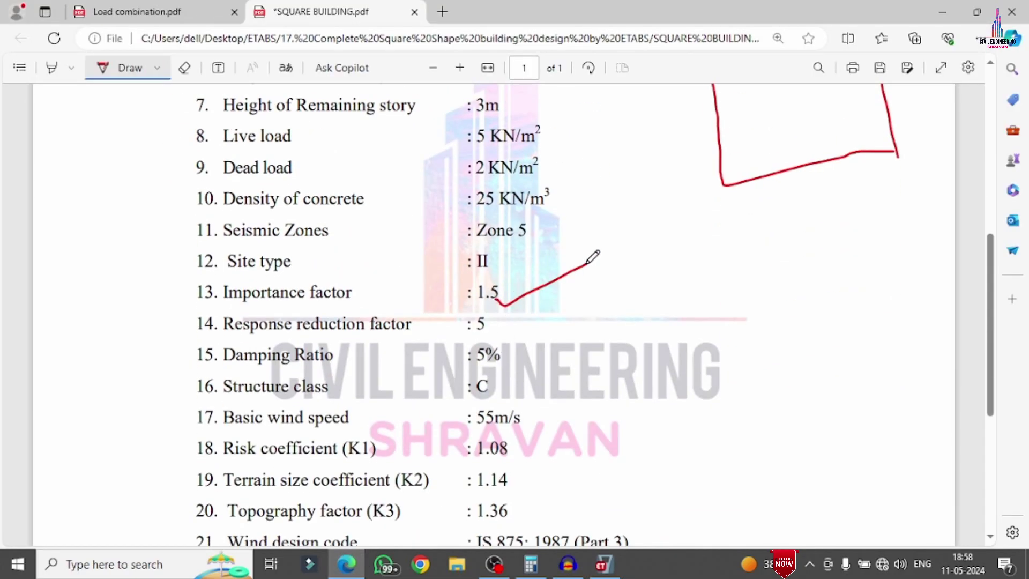
pyautogui.click(604, 564)
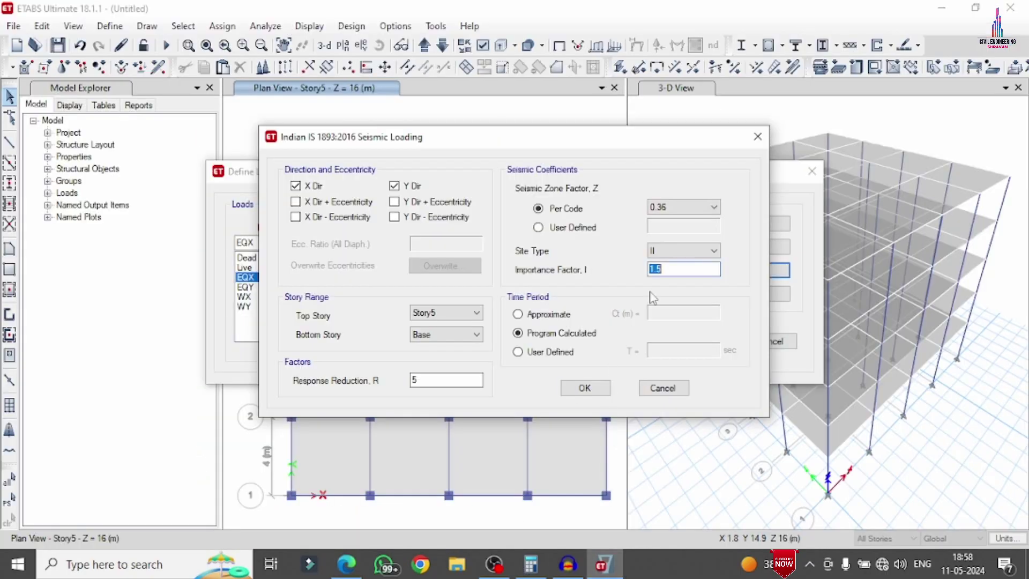
pyautogui.click(416, 380)
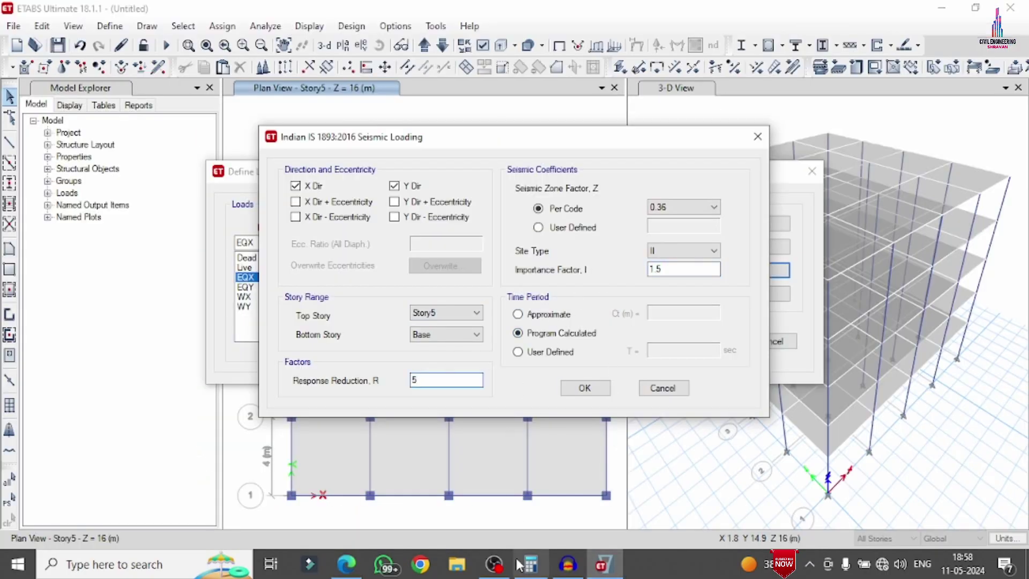
pyautogui.click(346, 564)
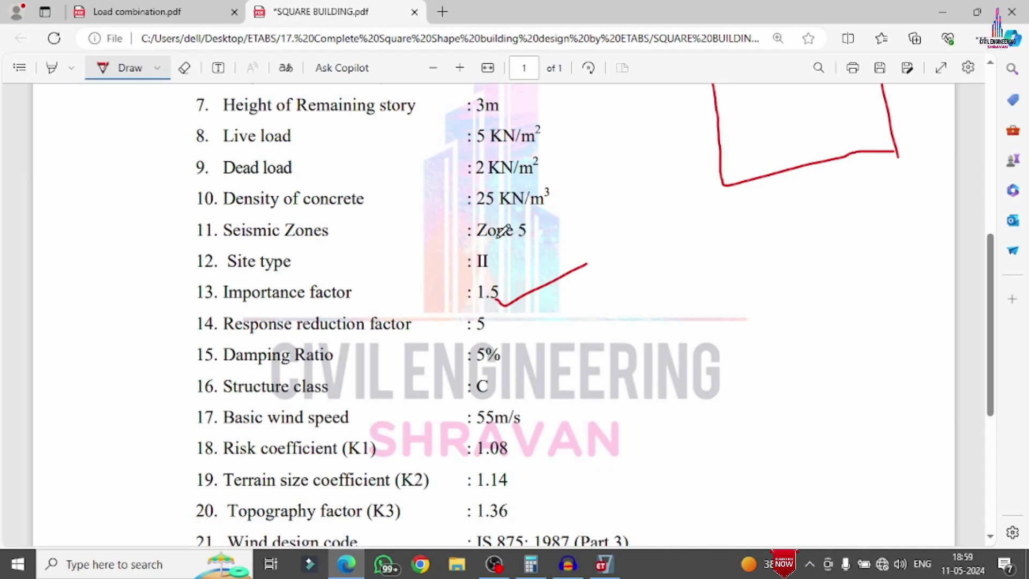
pyautogui.click(604, 564)
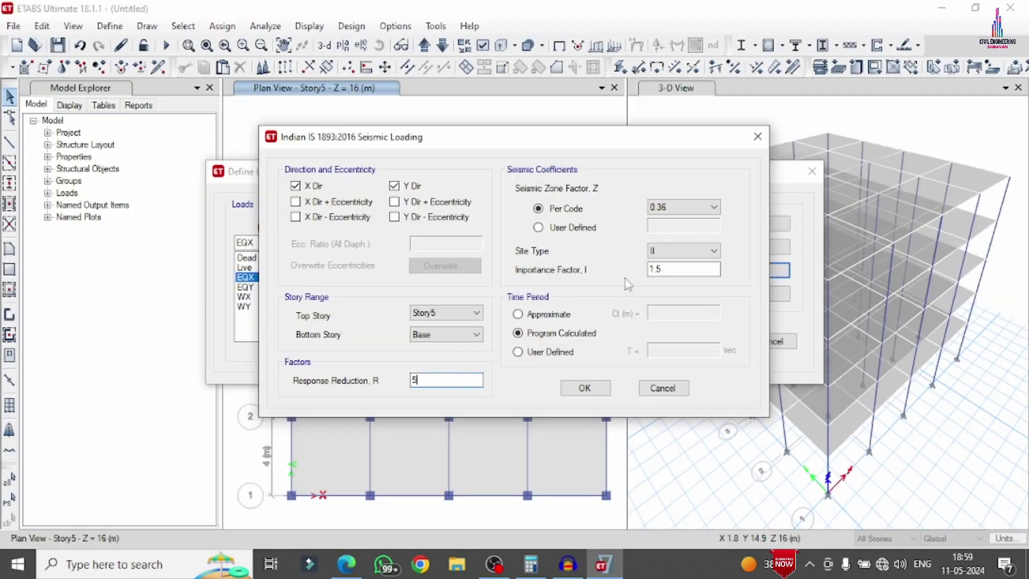
pyautogui.click(583, 388)
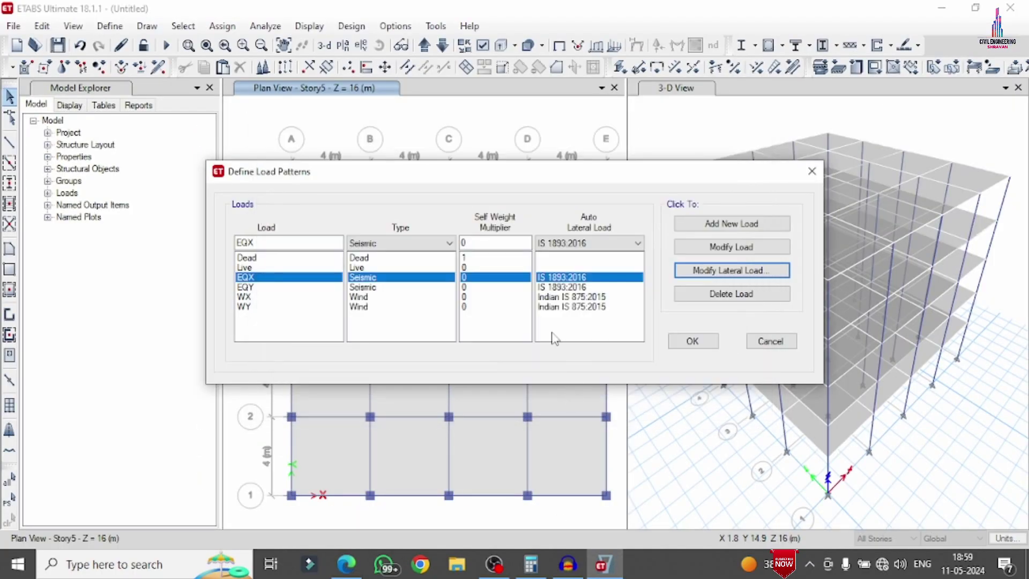
# Open the seismic lateral load settings of EQY and leave only Y Dir enabled, clearing X Dir and all eccentricities.
pyautogui.click(555, 288)
pyautogui.click(732, 270)
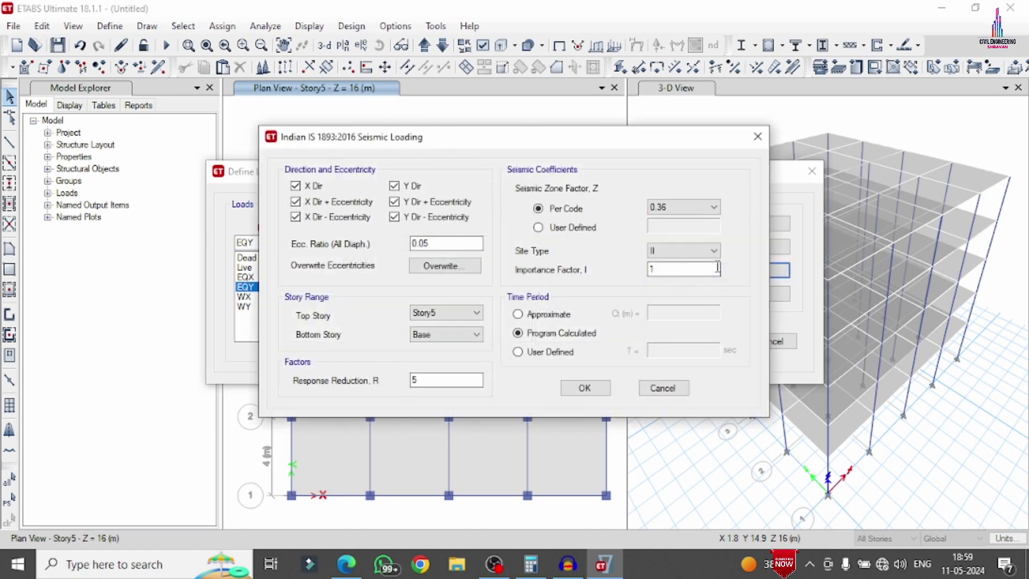
pyautogui.click(427, 204)
pyautogui.click(411, 219)
pyautogui.click(348, 220)
pyautogui.click(296, 202)
pyautogui.click(313, 186)
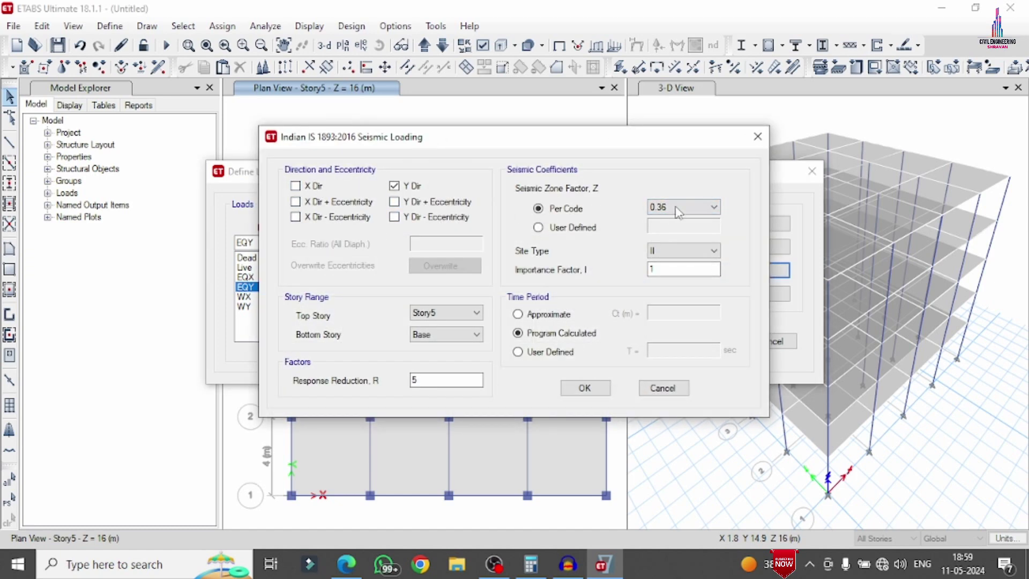
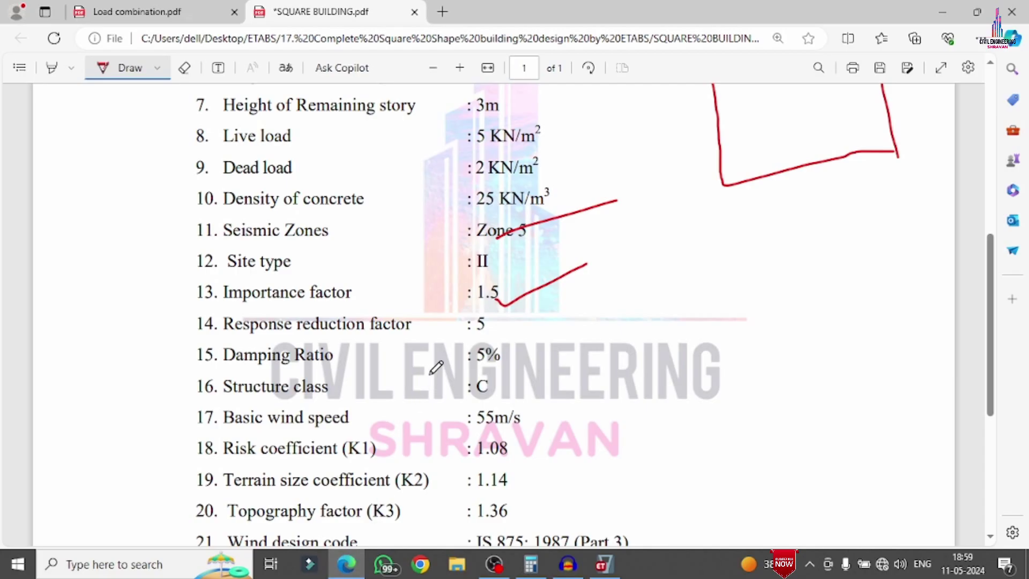
# Circle the basic wind speed in the PDF brief, then set WX's wind speed to 55 m/s and terrain category to 4 in ETABS.
pyautogui.scroll(-2, 523, 289)
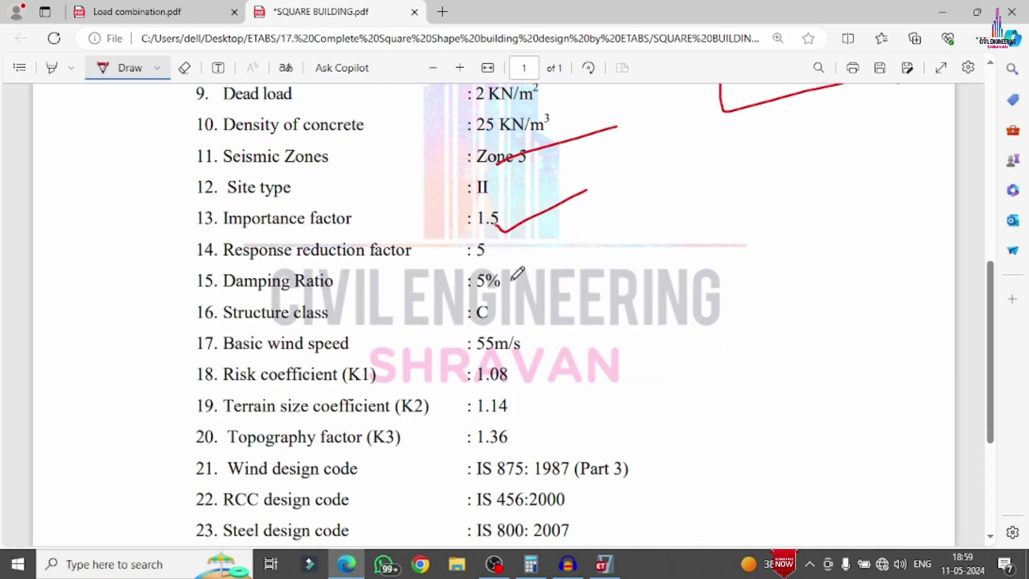
pyautogui.moveTo(554, 337)
pyautogui.mouseDown()
pyautogui.moveTo(391, 344)
pyautogui.moveTo(551, 336)
pyautogui.mouseUp()
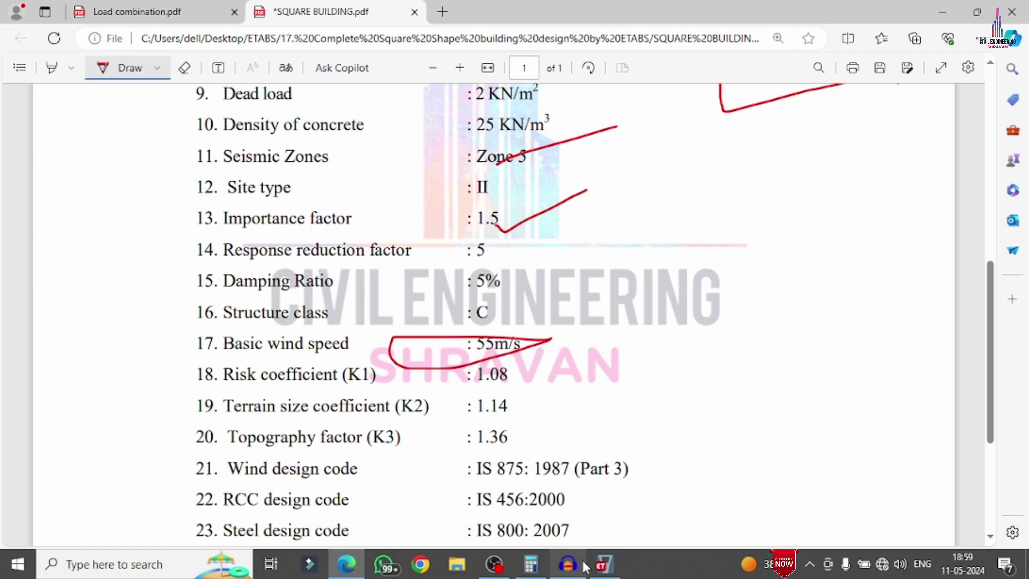
pyautogui.click(605, 564)
pyautogui.click(707, 196)
pyautogui.click(707, 196)
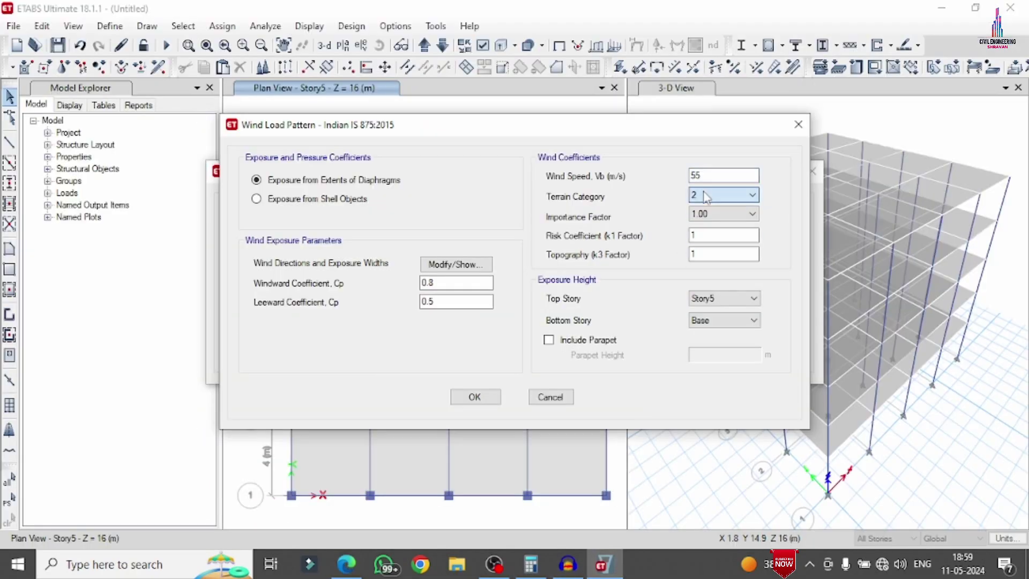
pyautogui.click(706, 196)
pyautogui.click(697, 219)
pyautogui.press('Down')
pyautogui.press('Down')
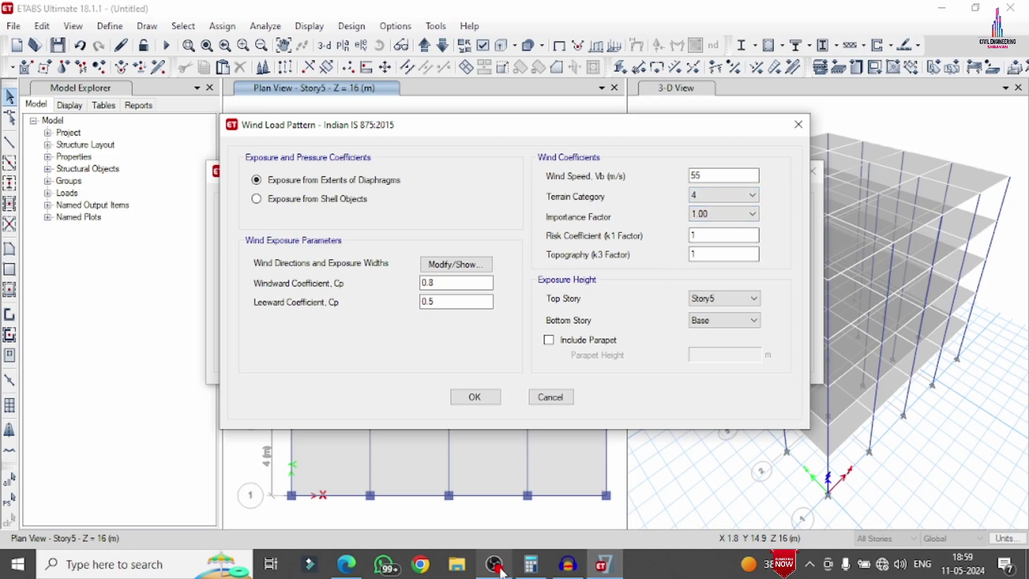
# Look up the K factors in the PDF brief and set WX's risk coefficient (k1) to 1.08 in ETABS.
pyautogui.click(349, 572)
pyautogui.scroll(-4, 552, 272)
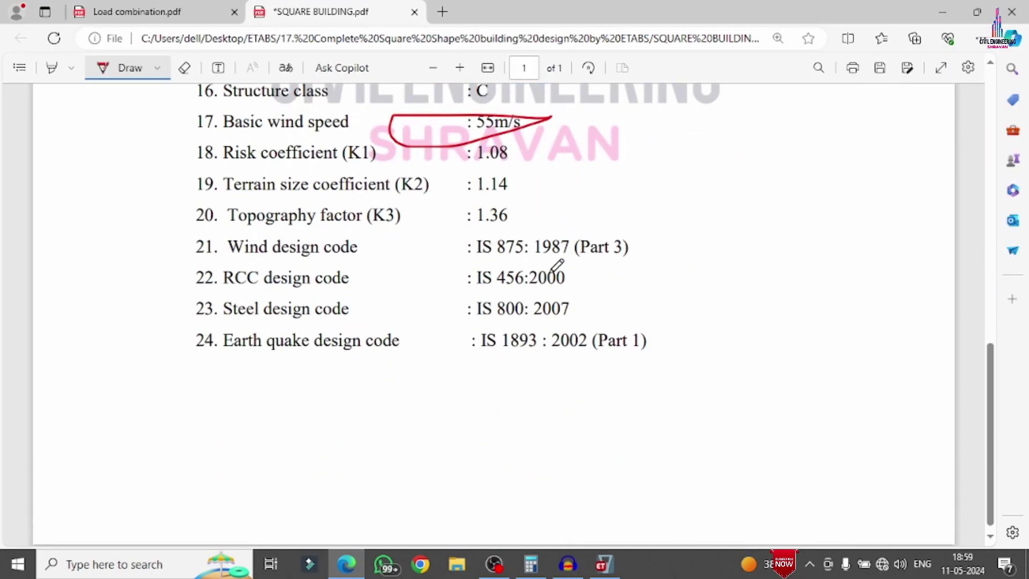
pyautogui.scroll(1, 515, 215)
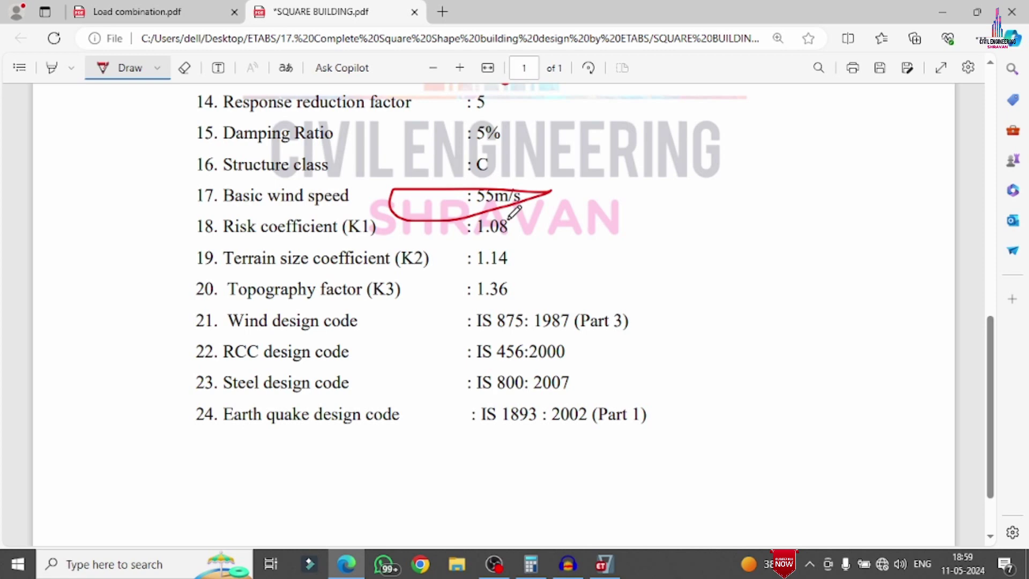
pyautogui.click(606, 567)
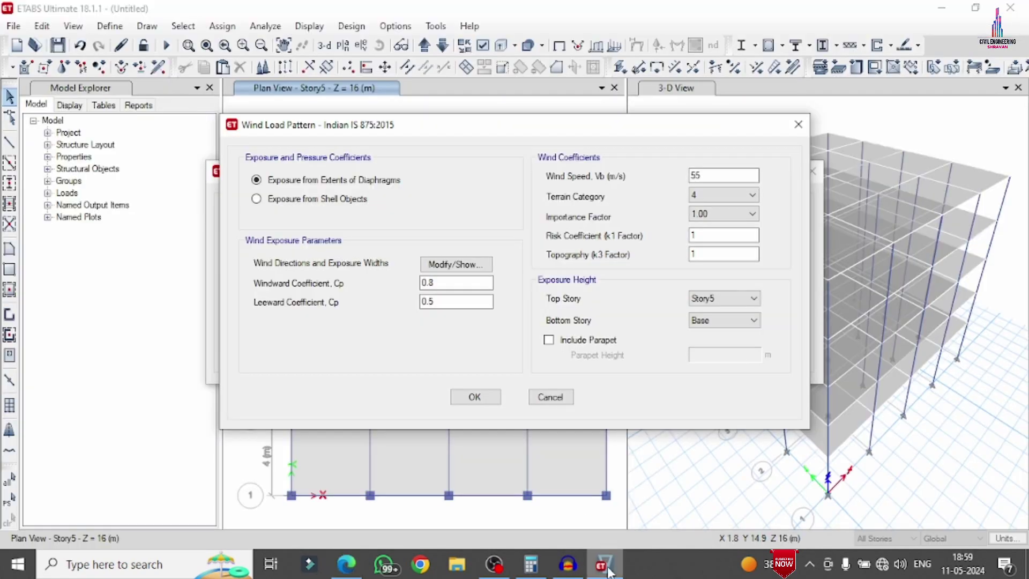
pyautogui.click(337, 571)
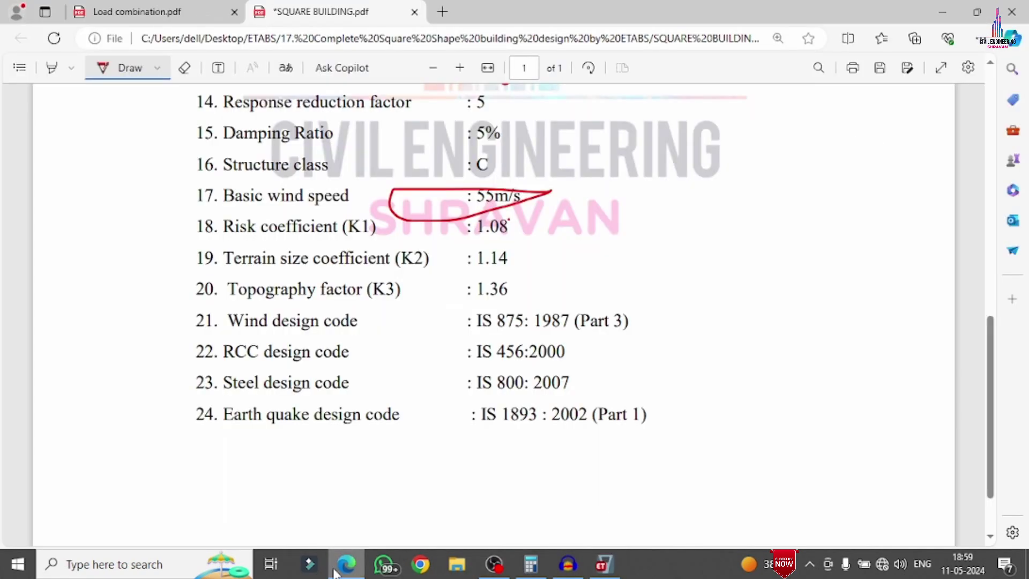
pyautogui.click(604, 565)
pyautogui.click(733, 234)
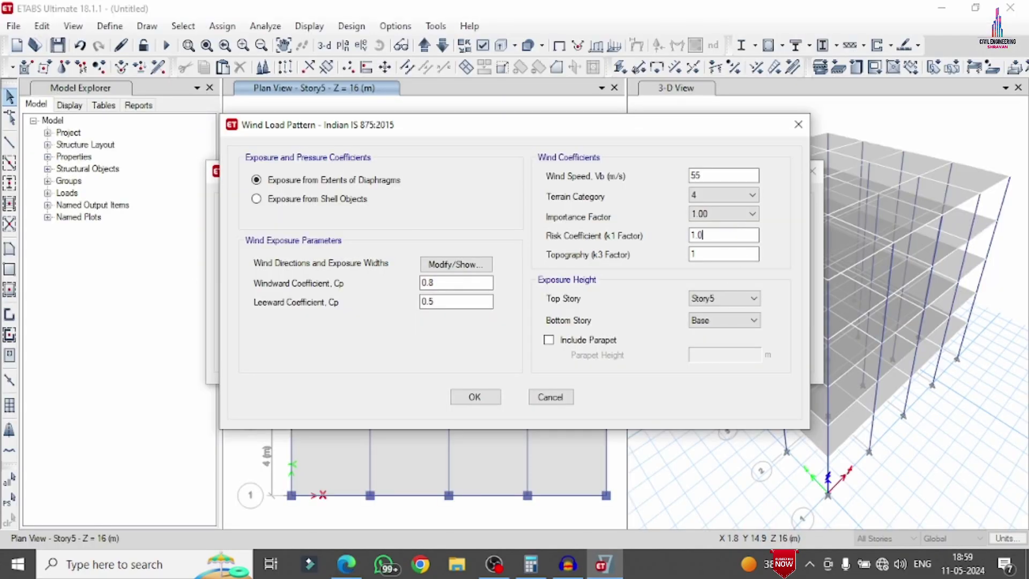
pyautogui.click(347, 573)
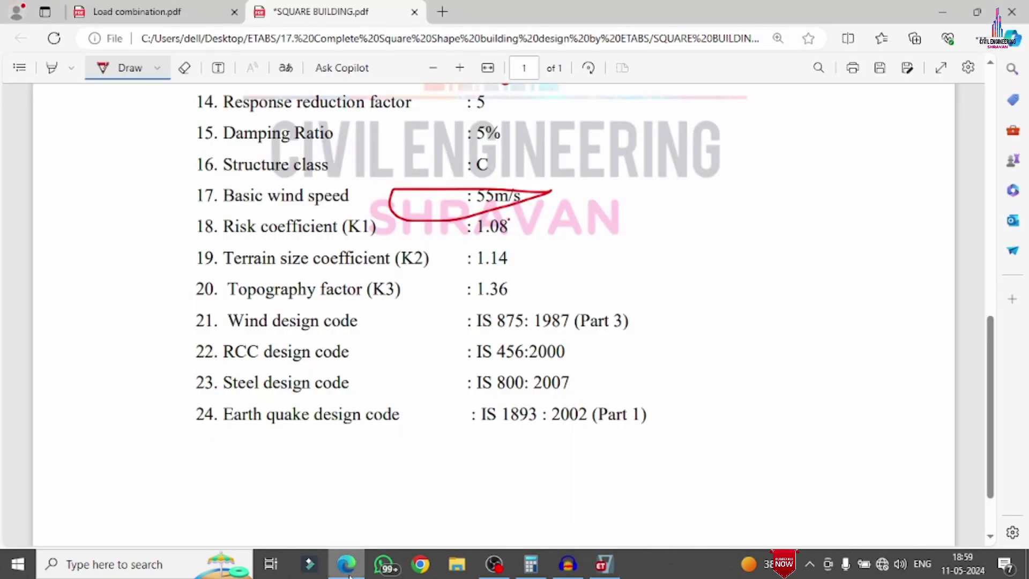
pyautogui.click(348, 572)
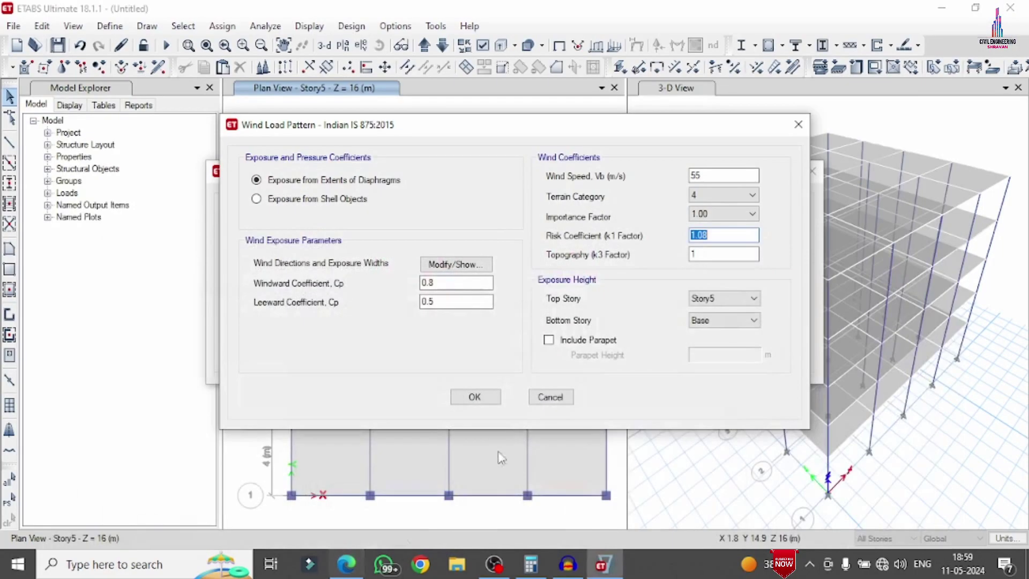
# Set WX's topography factor (k3) to 1.14, checking the PDF brief, and keep the importance factor at 1.00.
pyautogui.click(704, 255)
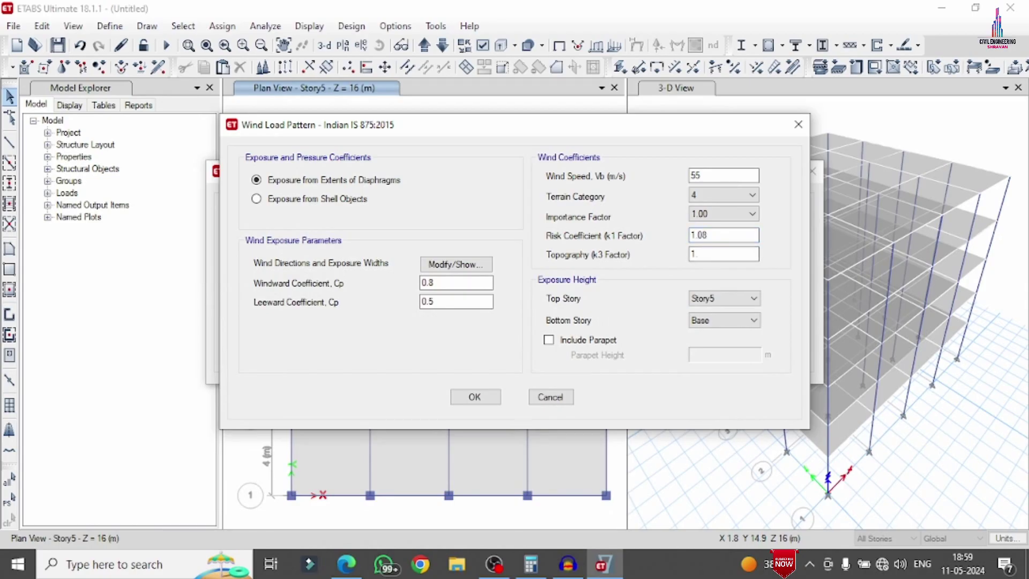
pyautogui.click(347, 564)
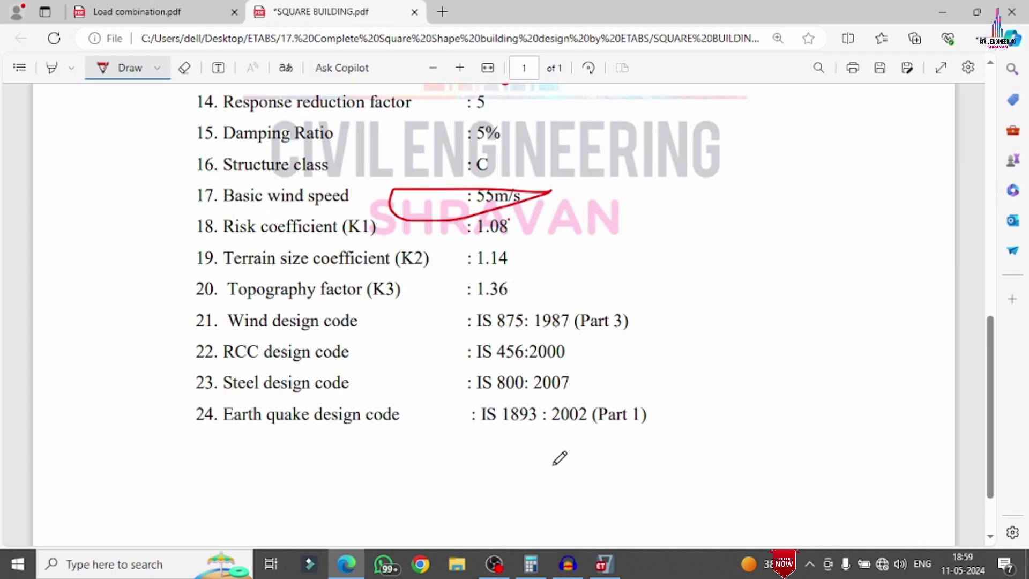
pyautogui.click(611, 572)
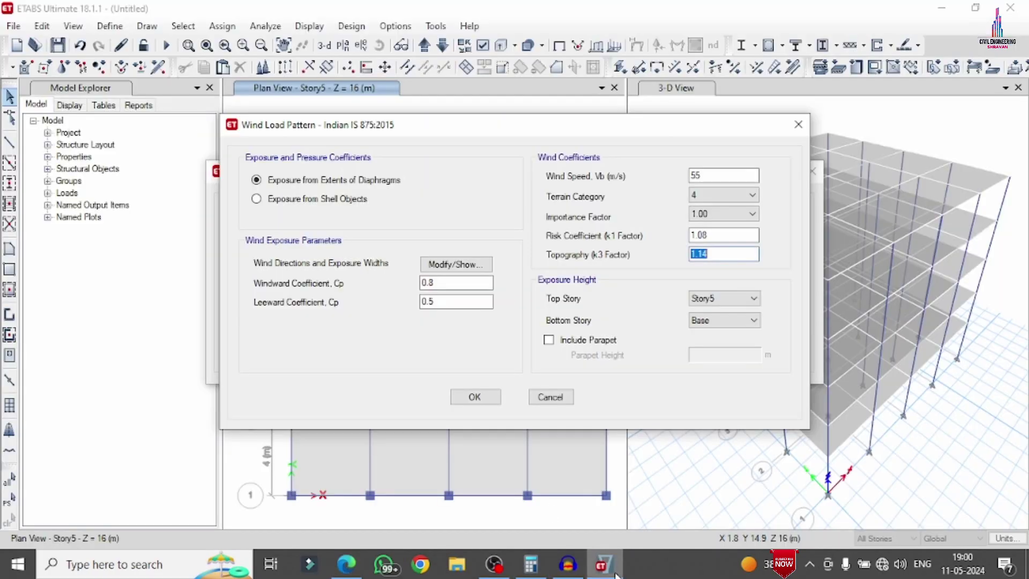
pyautogui.click(721, 213)
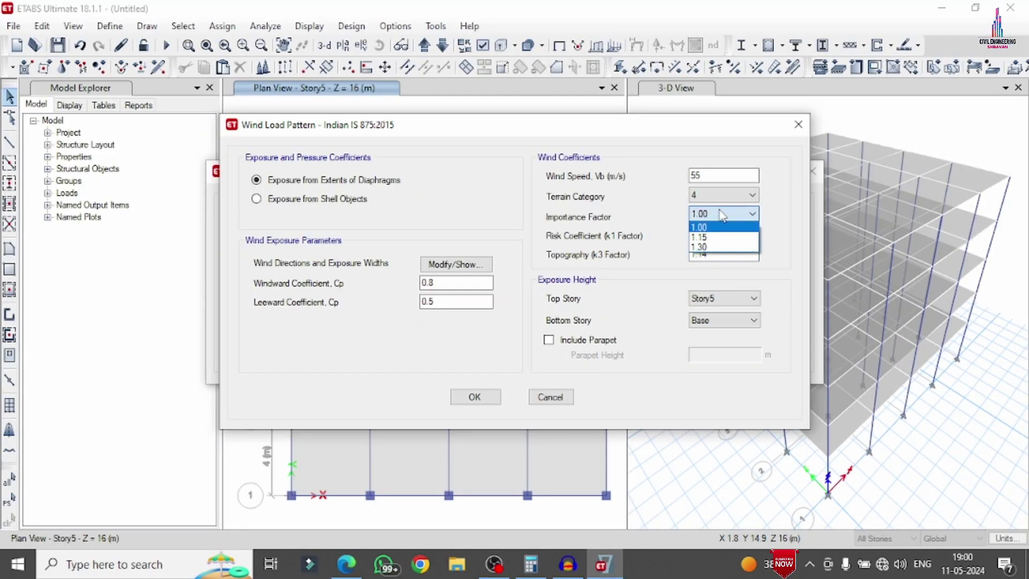
pyautogui.click(709, 219)
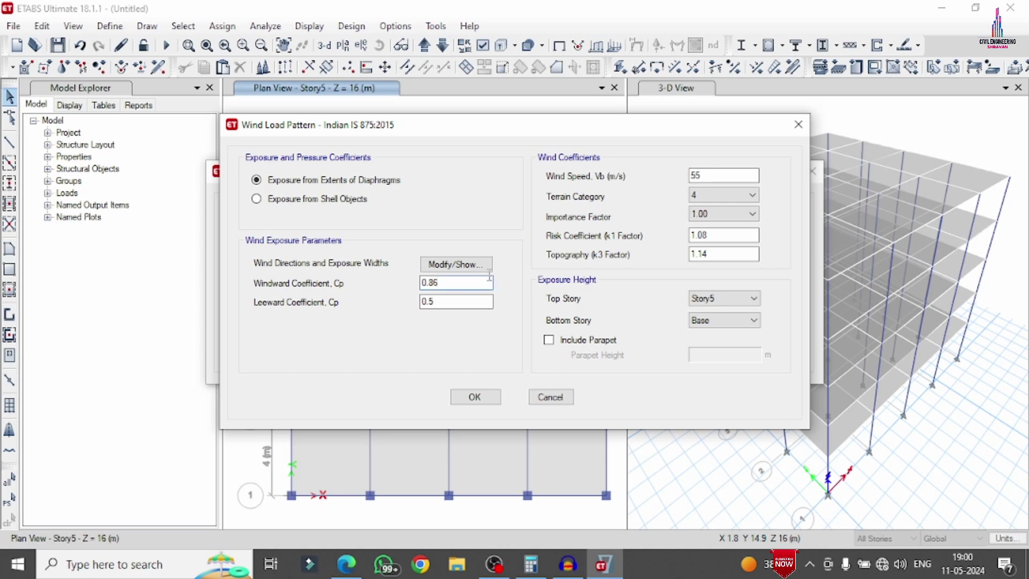
# Set WX's windward coefficient to 0.86 and wind direction angles to 0; 180, and accept the wind load settings.
pyautogui.click(472, 265)
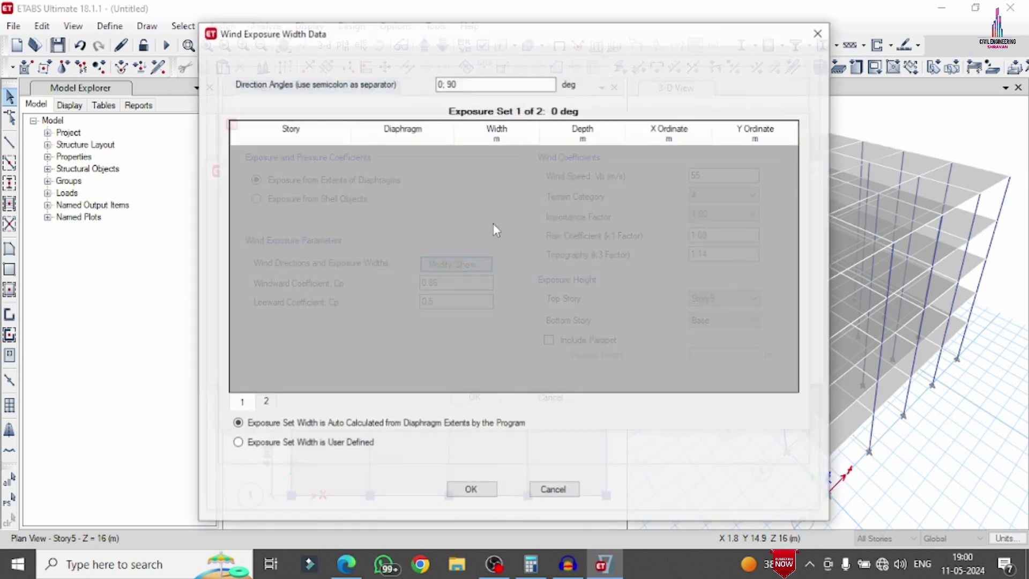
pyautogui.click(452, 83)
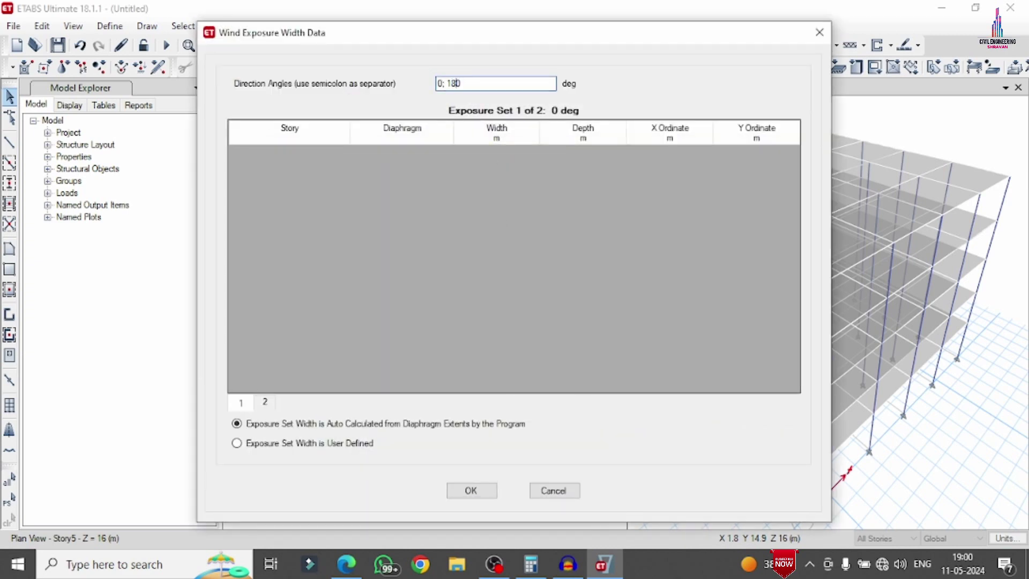
pyautogui.click(481, 489)
pyautogui.click(495, 405)
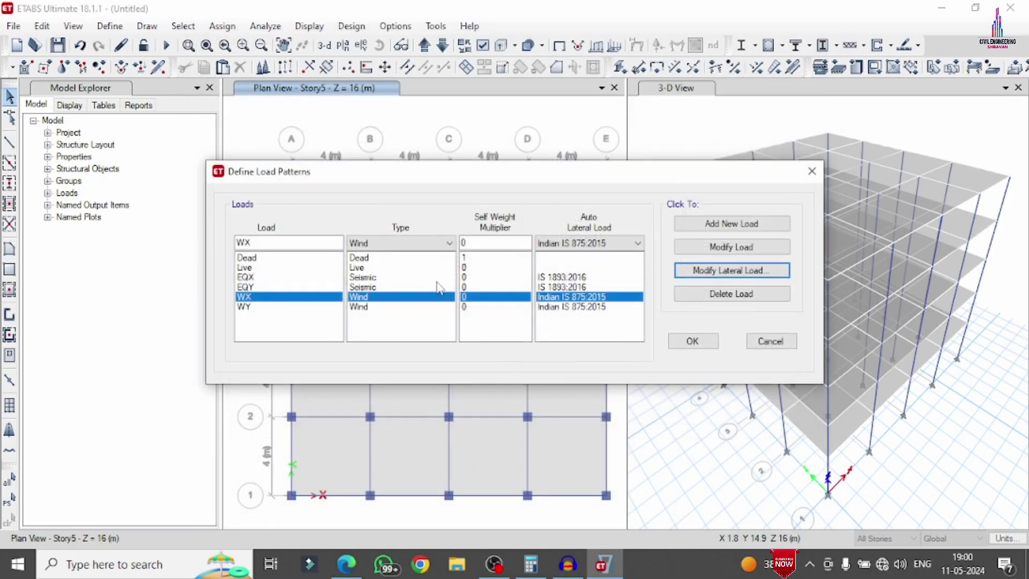
# Modify the WY lateral load with wind speed 55 m/s, terrain category 4 and risk coefficient (k1) 1.08.
pyautogui.click(463, 308)
pyautogui.click(704, 270)
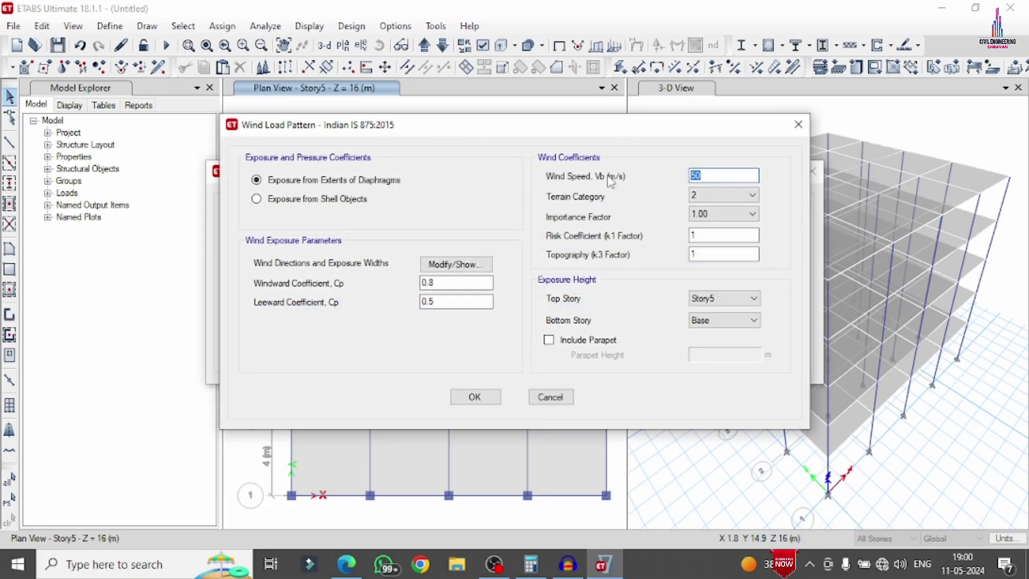
pyautogui.write('55')
pyautogui.click(734, 194)
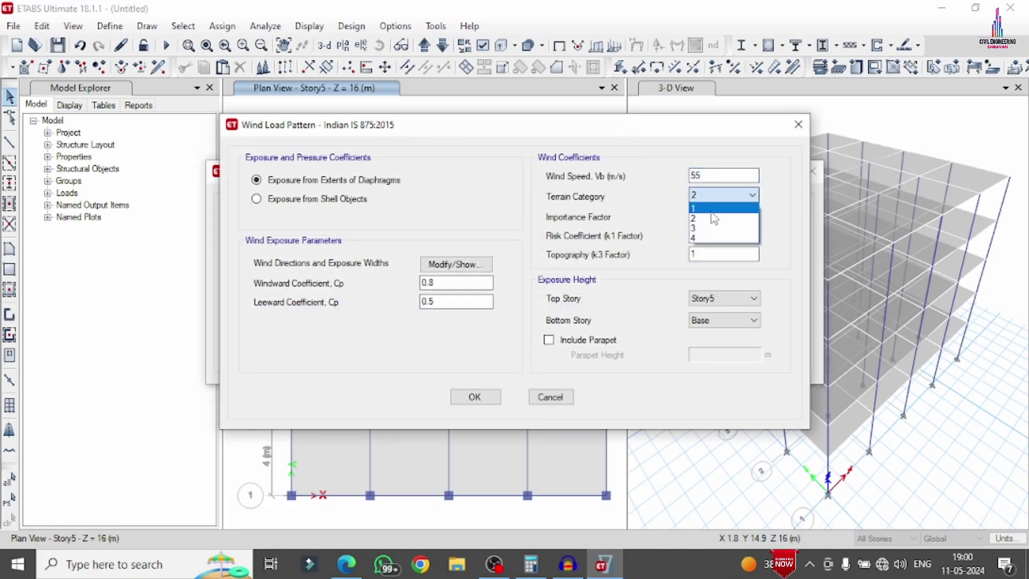
pyautogui.click(708, 240)
pyautogui.click(706, 235)
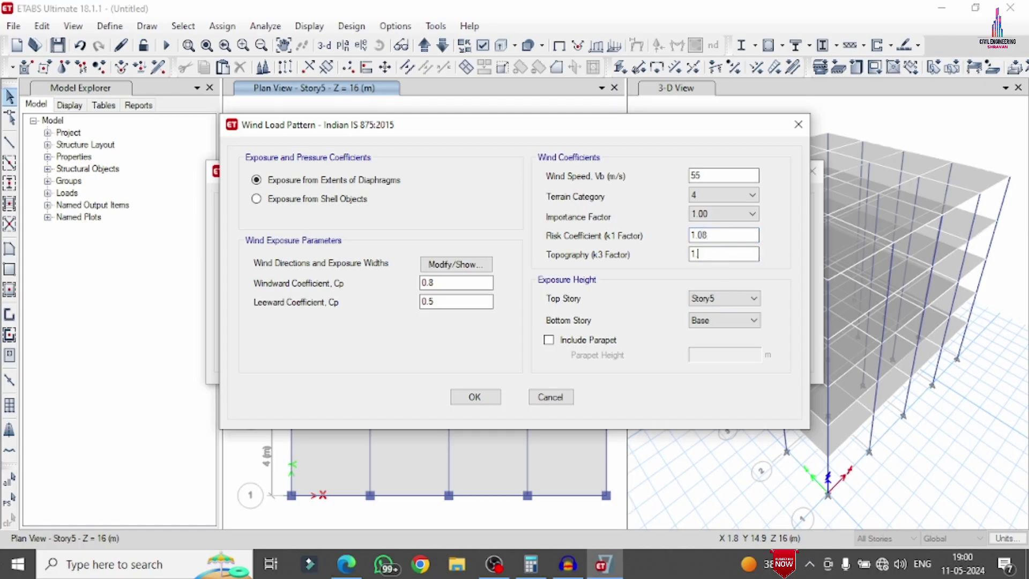
# Look up the topography factor in the PDF brief, set WY's k3 factor to 1.36 in ETABS, and accept the load patterns.
pyautogui.click(343, 572)
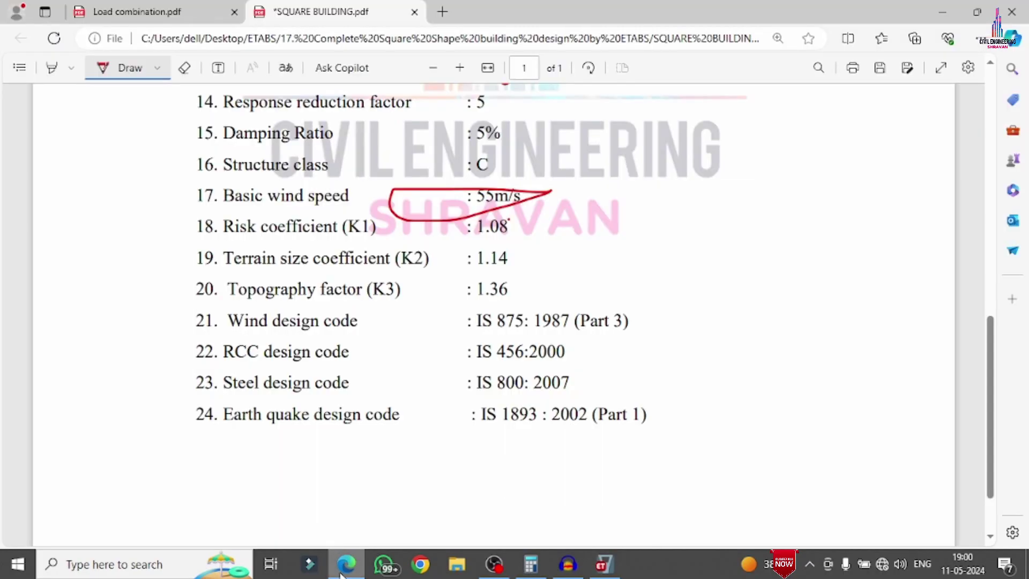
pyautogui.hotkey('alt', 'Tab')
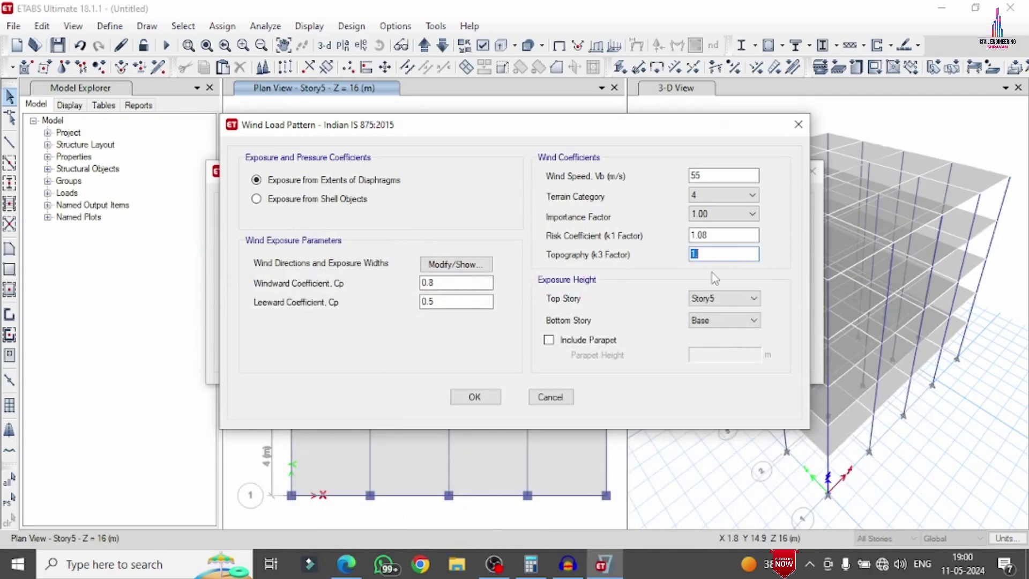
pyautogui.click(385, 565)
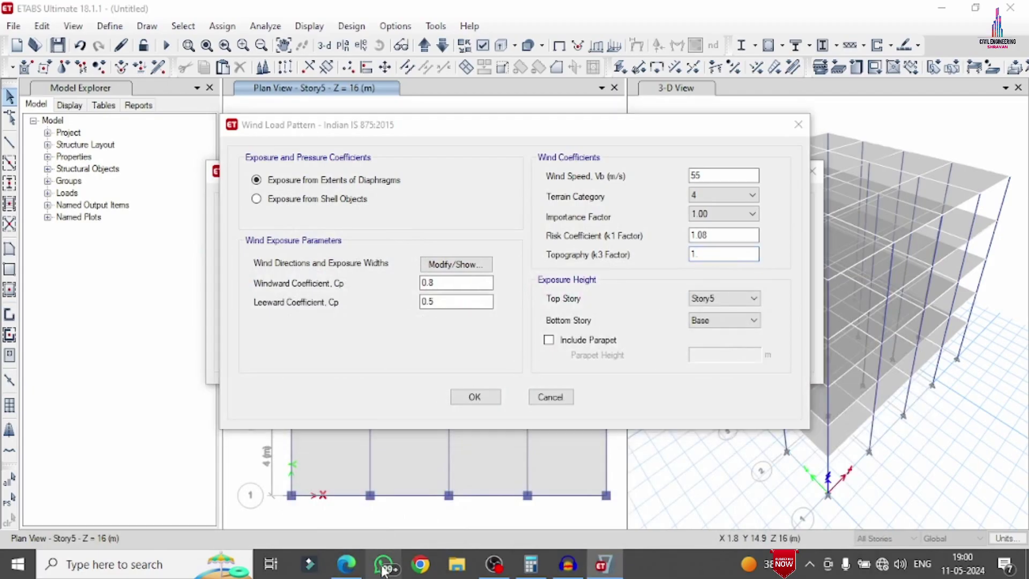
pyautogui.click(343, 567)
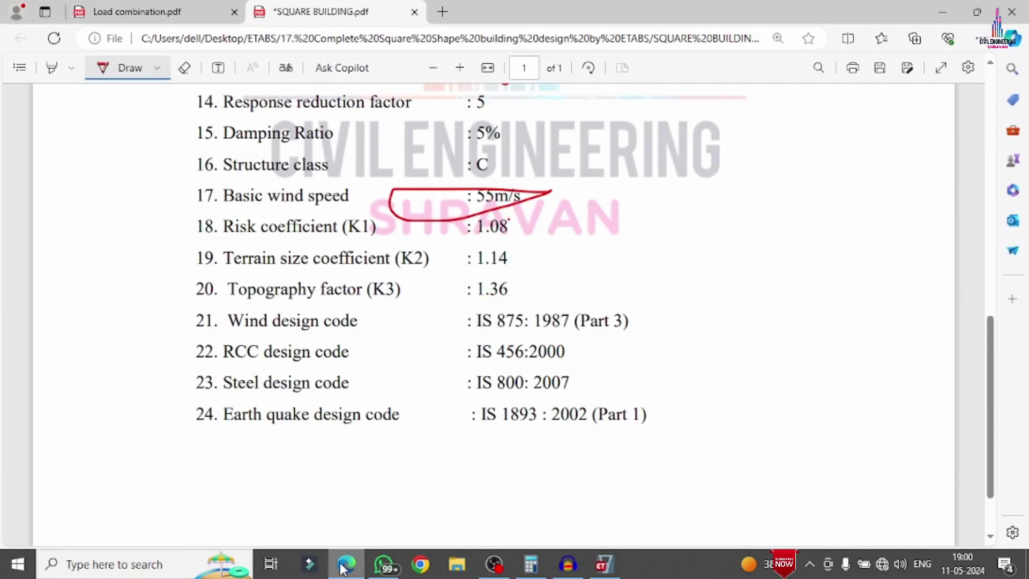
pyautogui.click(343, 567)
pyautogui.click(603, 564)
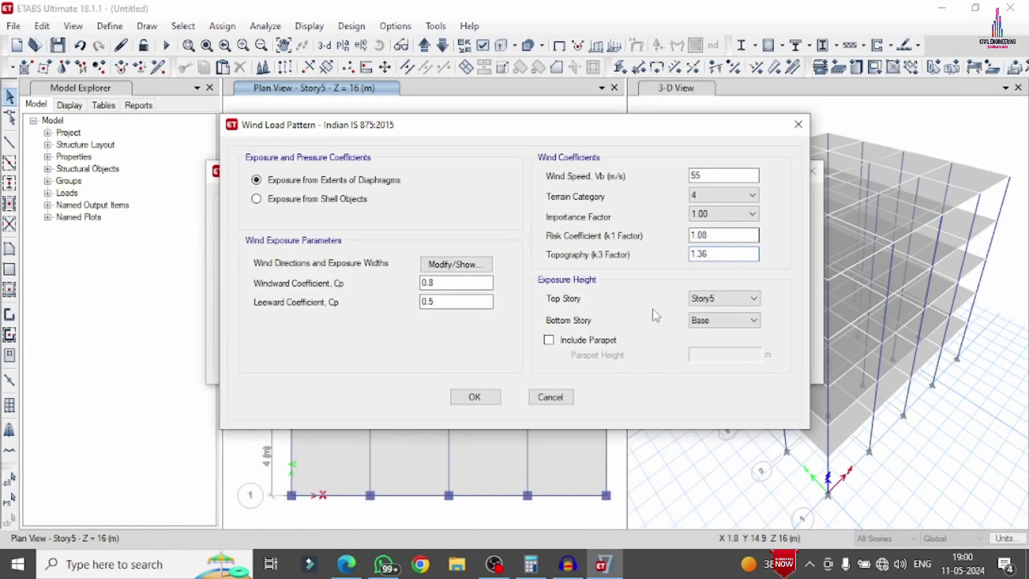
pyautogui.click(475, 397)
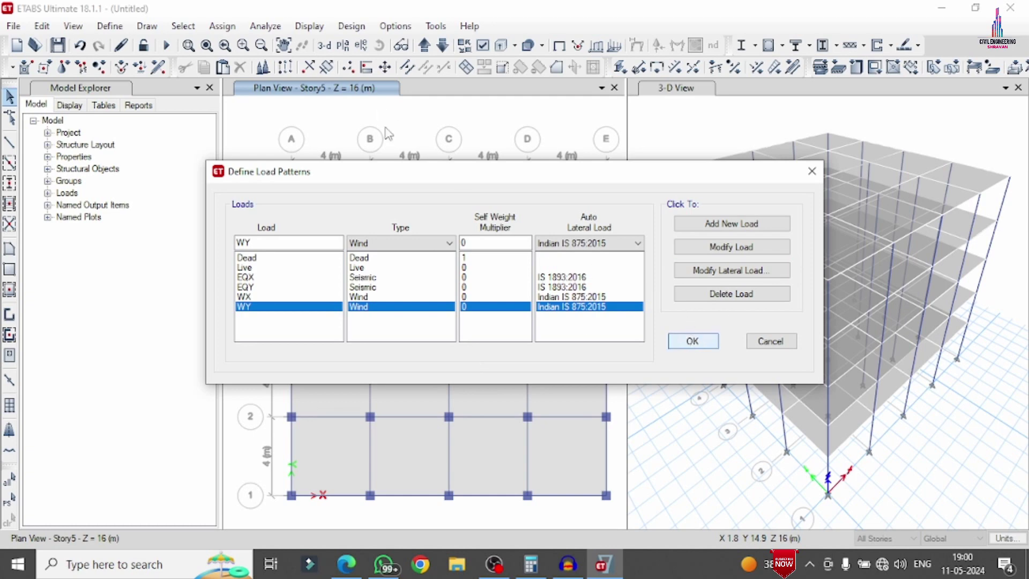
pyautogui.press('Return')
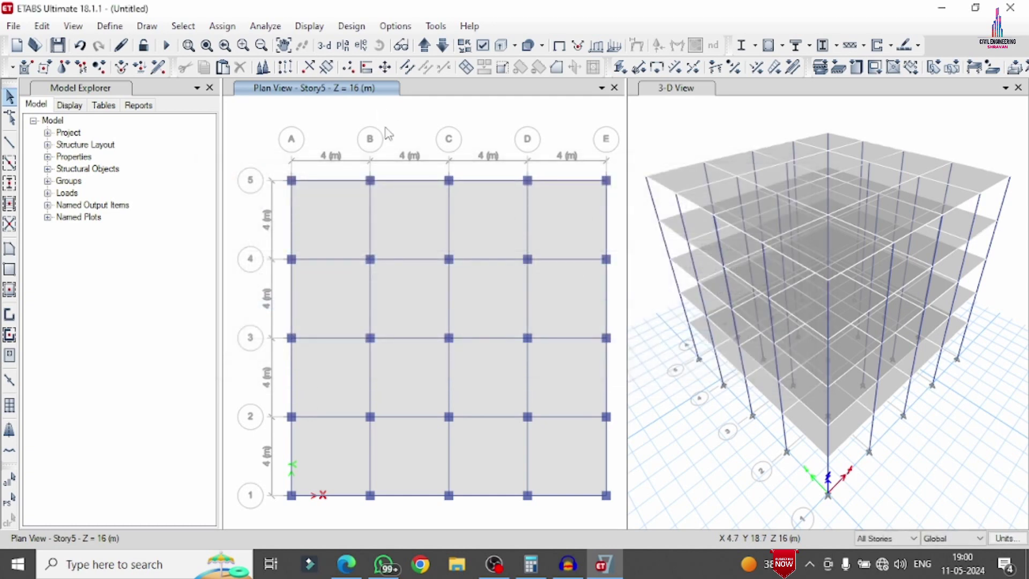
# Select the whole model and add Dead joint loads of 1 kN in global X, Y, Z and 1 kN-m about XX, YY, ZZ.
pyautogui.click(10, 477)
pyautogui.click(222, 26)
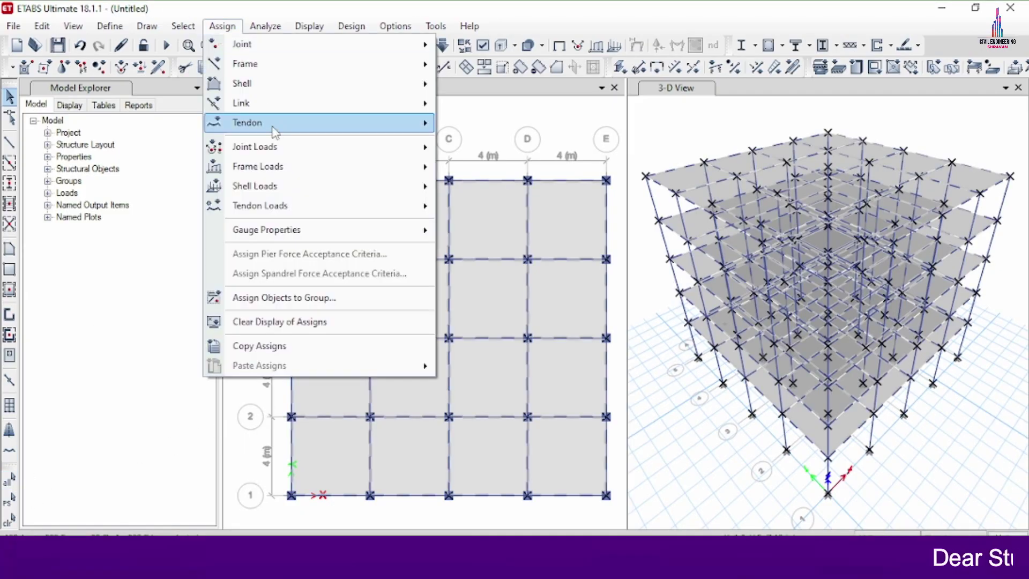
pyautogui.moveTo(279, 146)
pyautogui.click(475, 148)
pyautogui.click(600, 237)
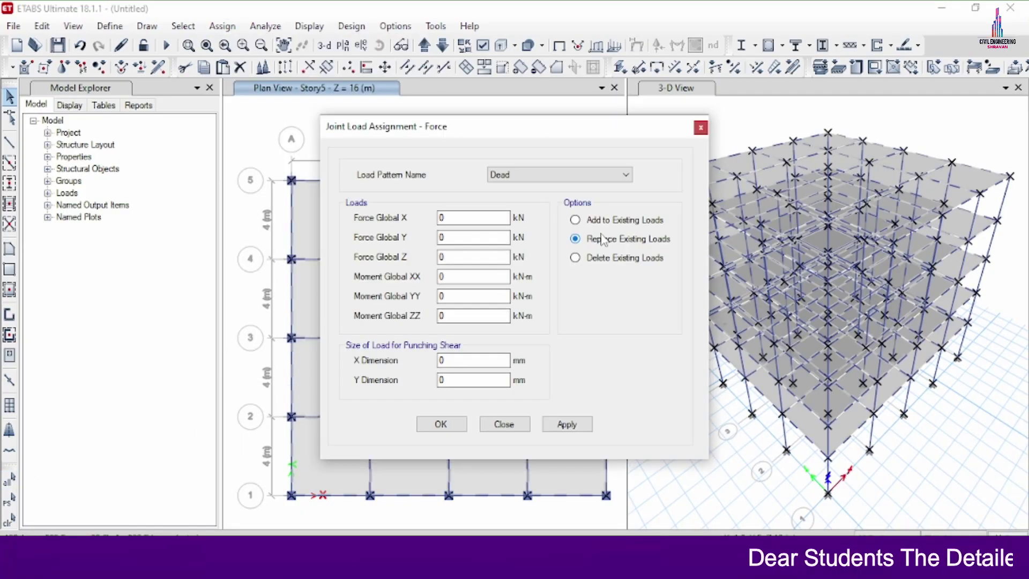
pyautogui.click(574, 219)
pyautogui.doubleClick(499, 217)
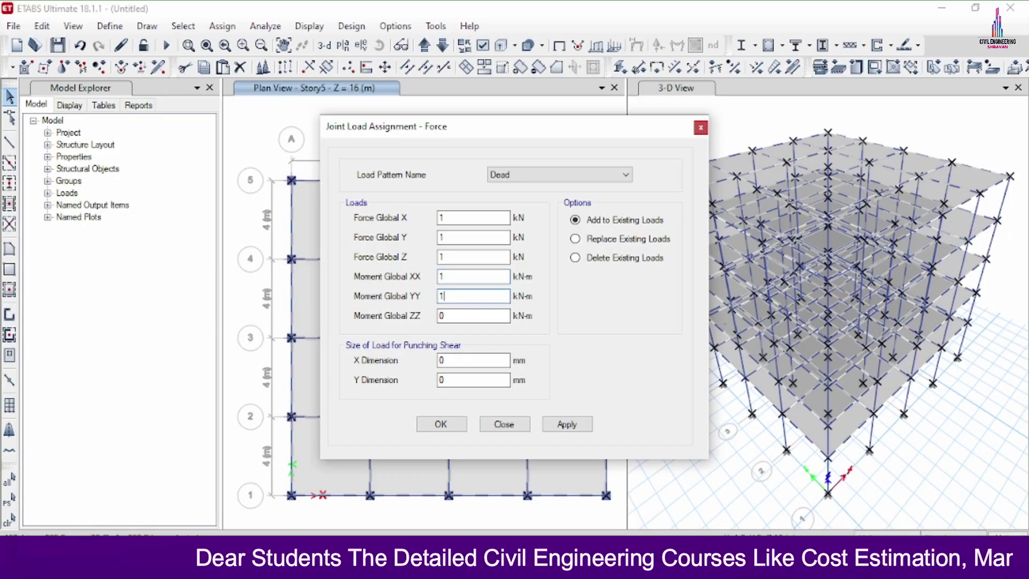
pyautogui.click(558, 425)
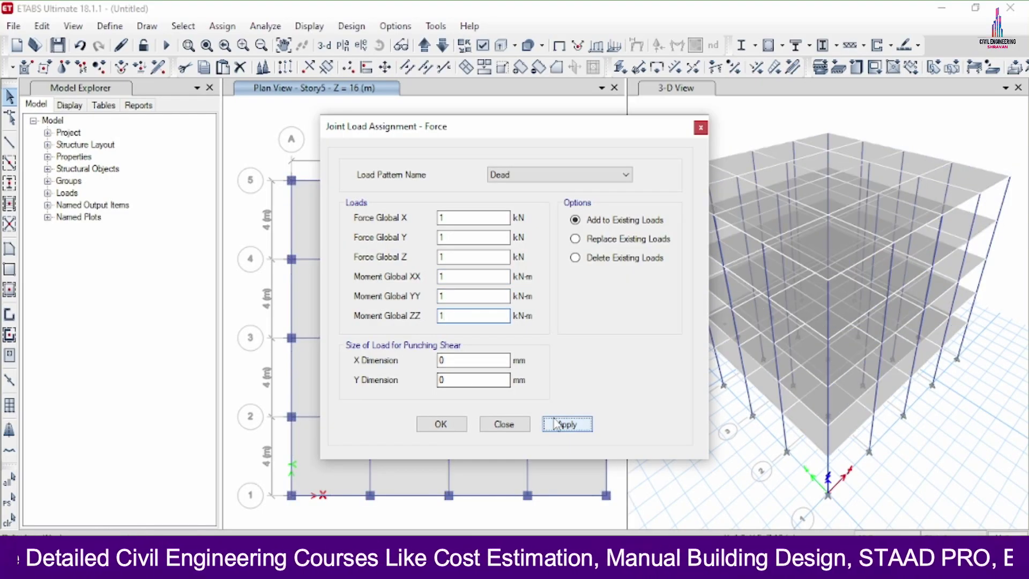
pyautogui.click(442, 426)
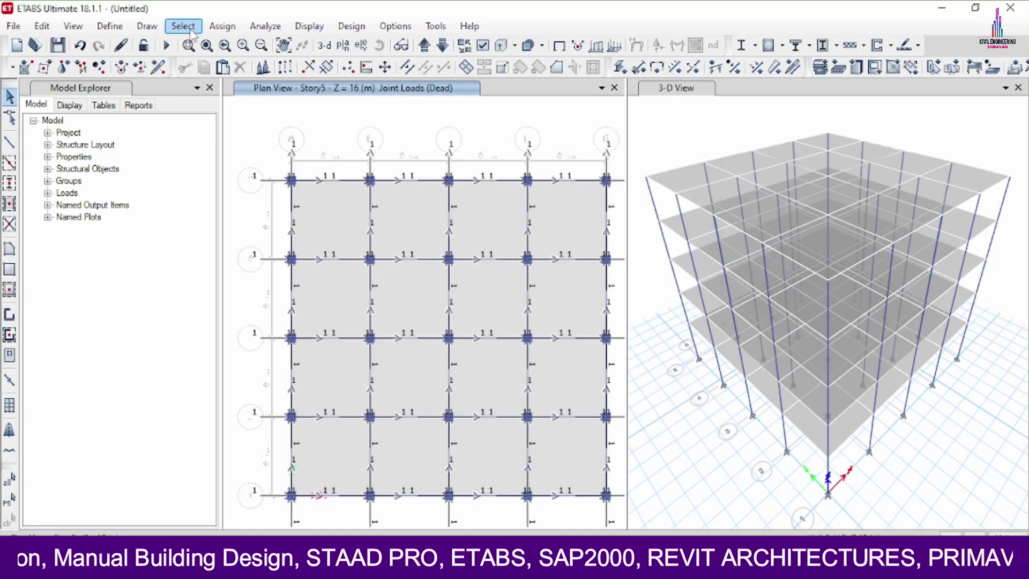
# Select all beams by their frame section property B.
pyautogui.click(183, 26)
pyautogui.moveTo(215, 44)
pyautogui.moveTo(375, 177)
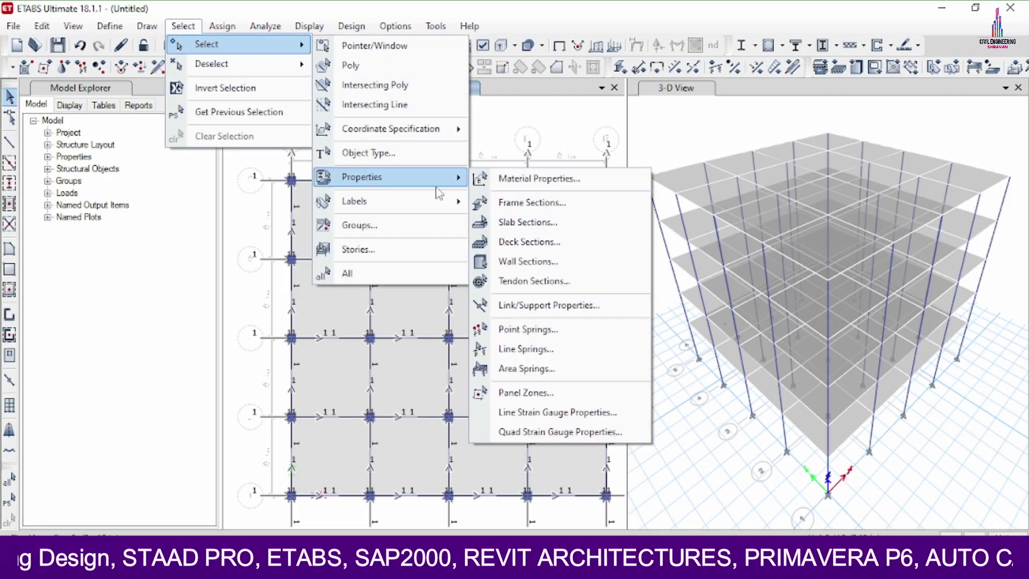
pyautogui.click(504, 203)
pyautogui.click(446, 446)
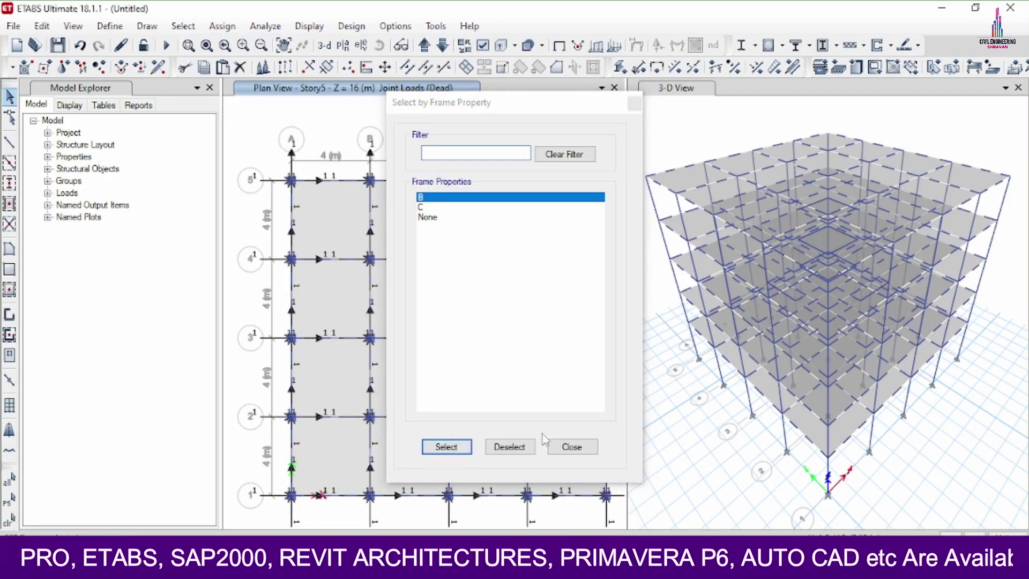
pyautogui.click(569, 447)
# Add a uniform distributed Dead load of 24.3 kN/m in the gravity direction to the selected beams.
pyautogui.click(222, 26)
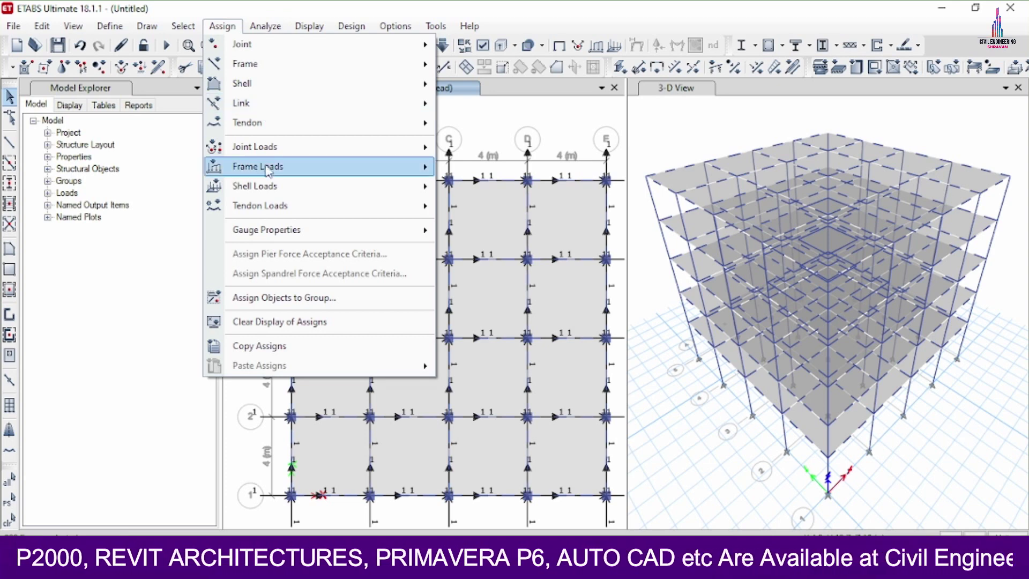
pyautogui.moveTo(268, 166)
pyautogui.click(459, 197)
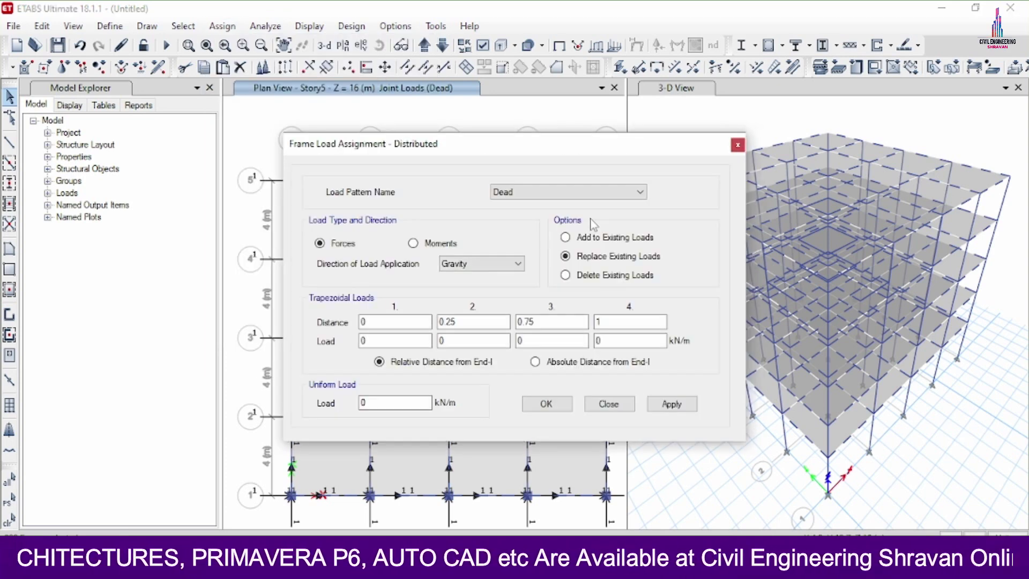
pyautogui.click(589, 242)
pyautogui.doubleClick(373, 402)
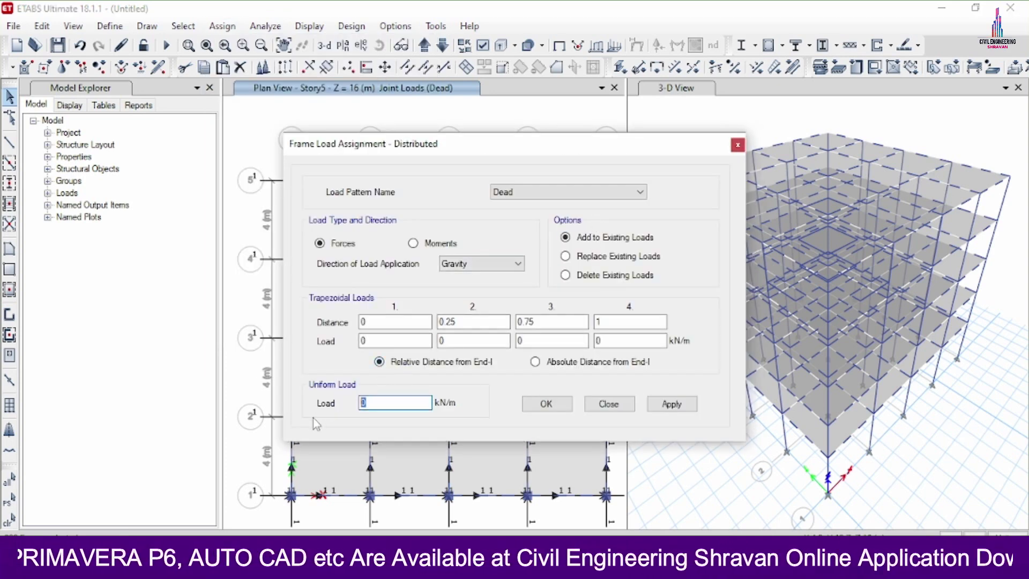
pyautogui.write('24.3')
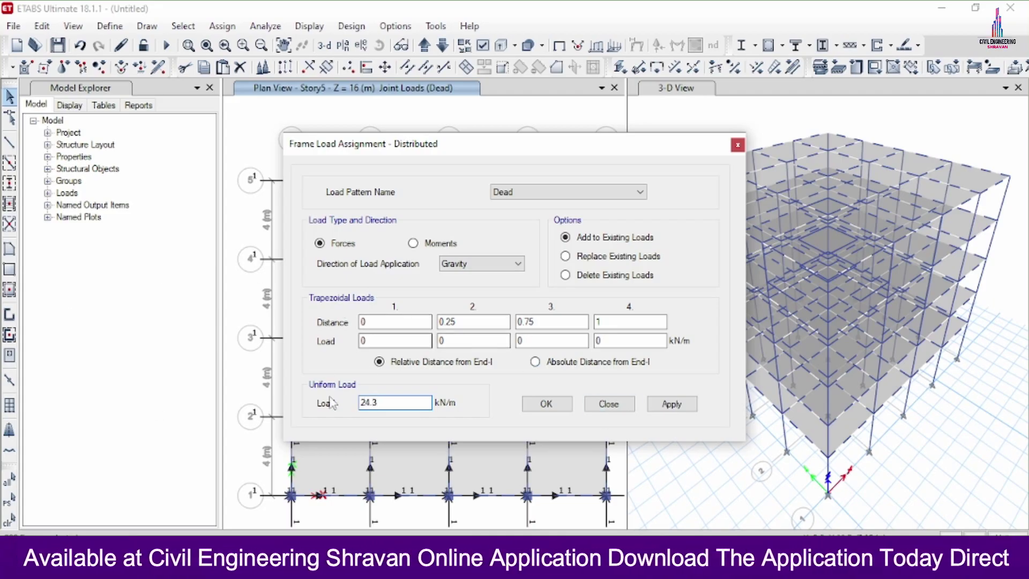
pyautogui.click(667, 405)
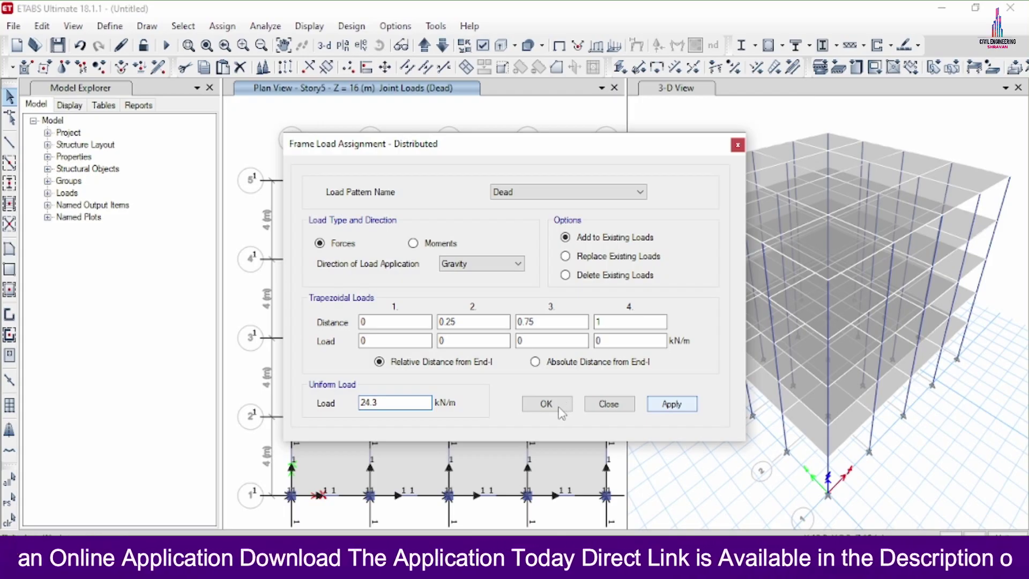
pyautogui.click(553, 404)
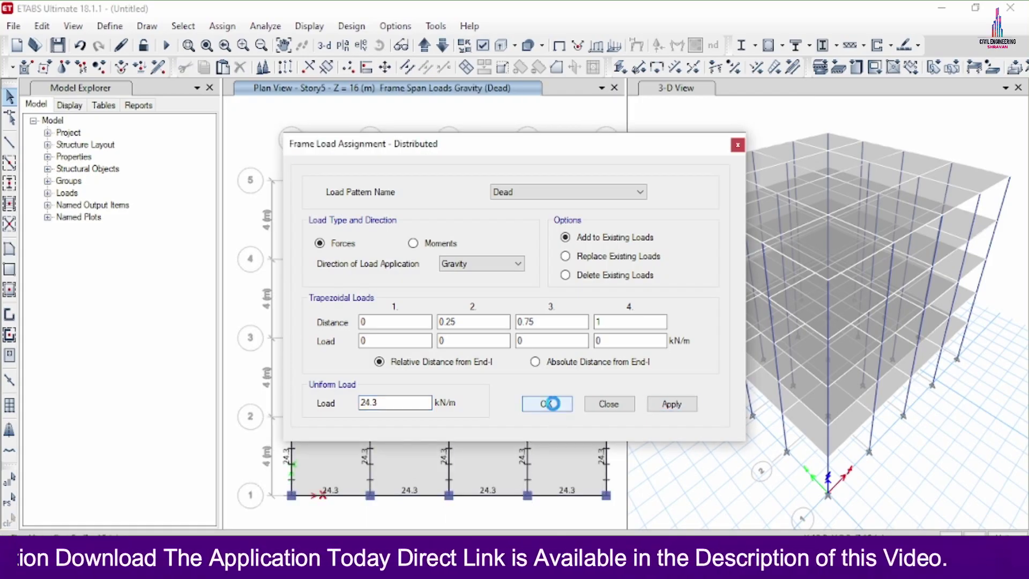
pyautogui.click(554, 405)
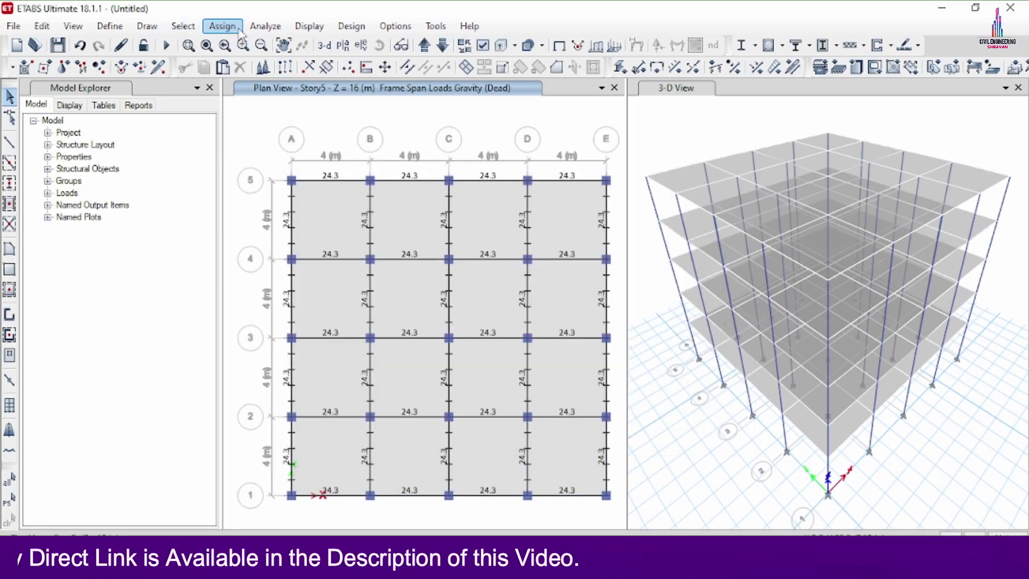
# Select all slabs by the slab section property Slab125.
pyautogui.click(182, 25)
pyautogui.moveTo(214, 43)
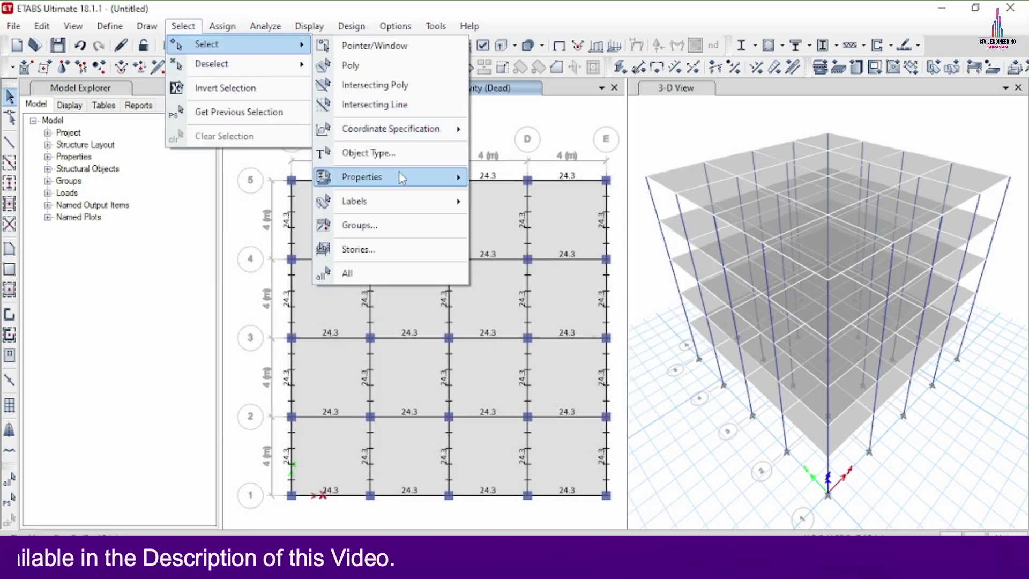
pyautogui.moveTo(399, 172)
pyautogui.click(518, 221)
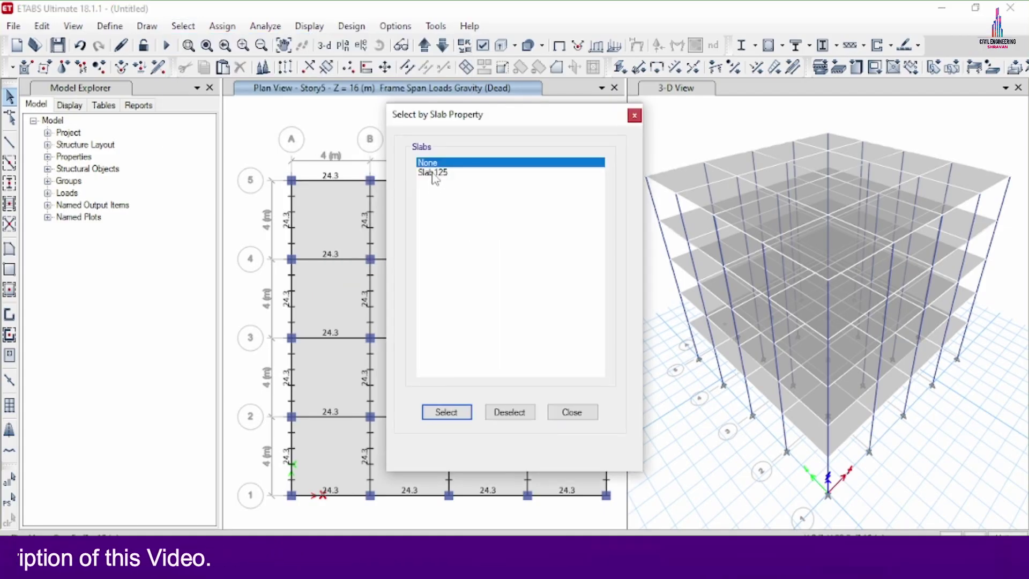
pyautogui.click(433, 172)
pyautogui.click(447, 412)
pyautogui.click(568, 413)
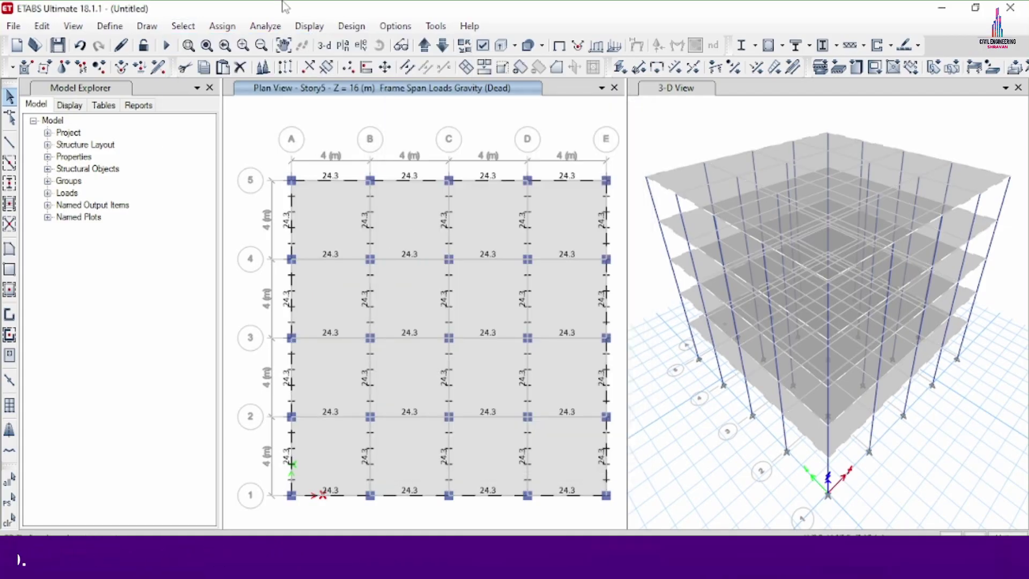
# Add a uniform Dead shell load of 2 kN/m² in the gravity direction to the selected slabs.
pyautogui.click(222, 25)
pyautogui.moveTo(322, 186)
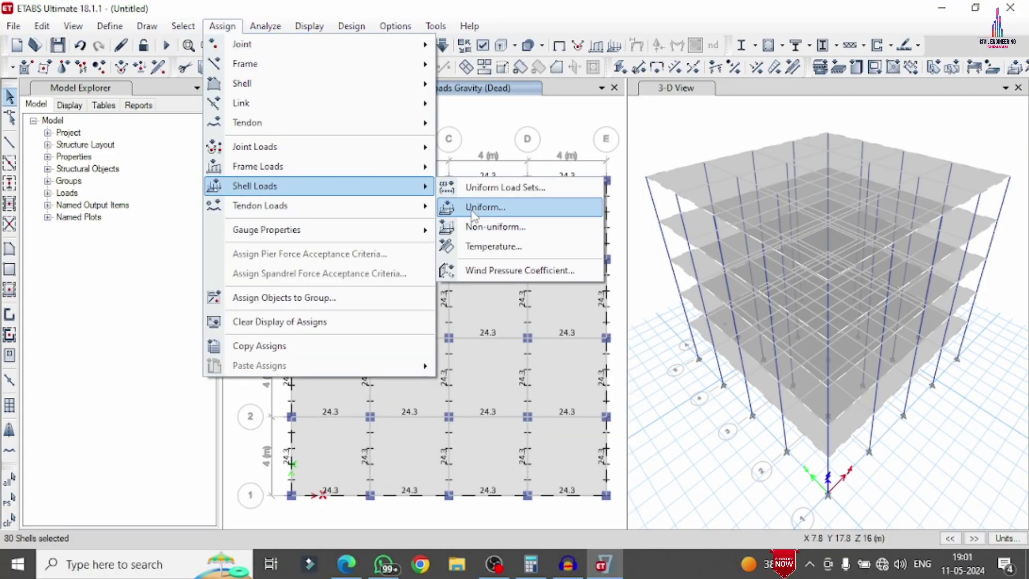
pyautogui.click(474, 208)
pyautogui.doubleClick(449, 286)
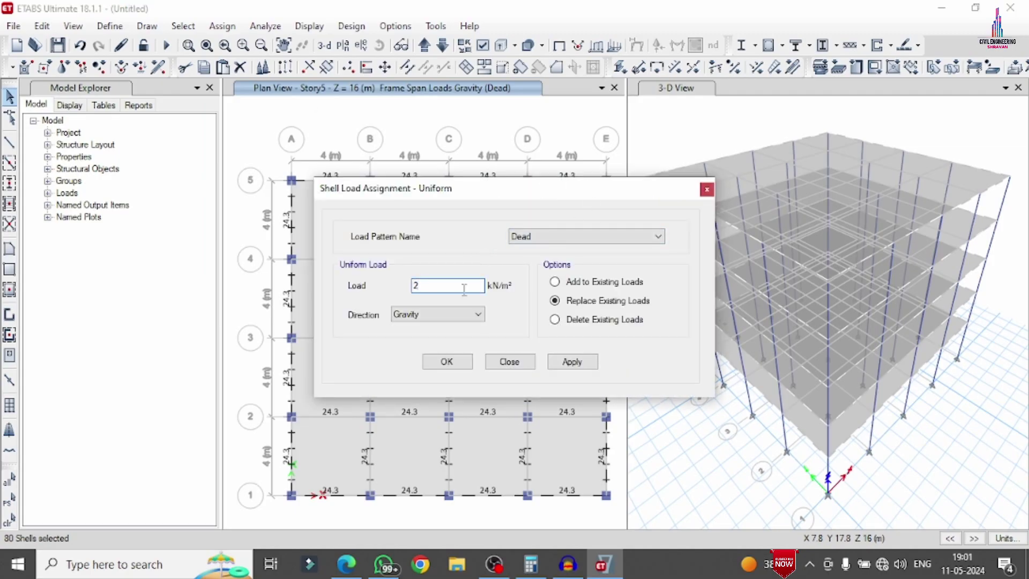
pyautogui.click(583, 283)
pyautogui.click(572, 362)
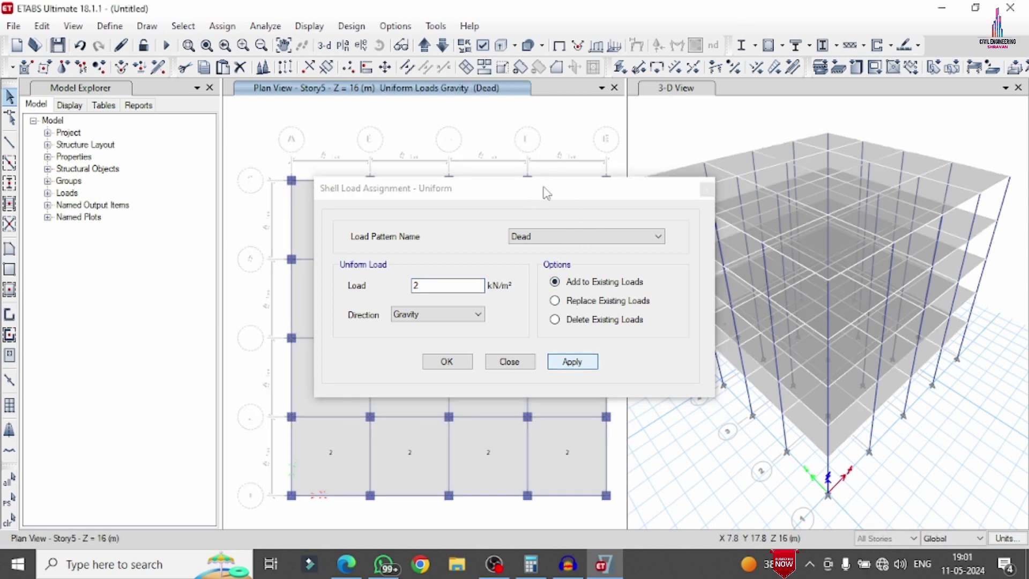
# Restore the previous slab selection and add a uniform Live shell load of 5 kN/m² in the gravity direction.
pyautogui.moveTo(547, 193); pyautogui.dragTo(751, 27)
pyautogui.click(10, 499)
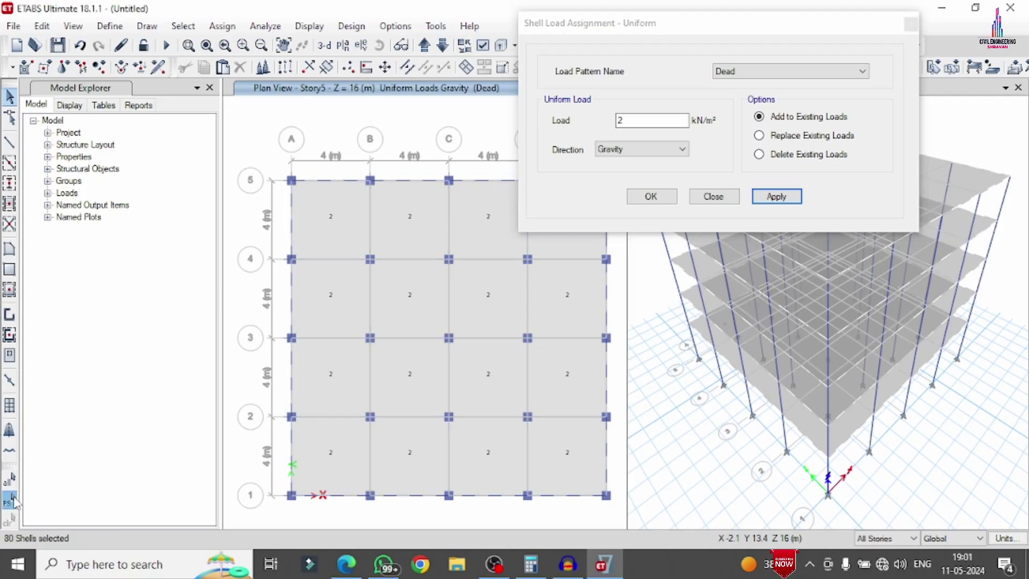
pyautogui.click(656, 134)
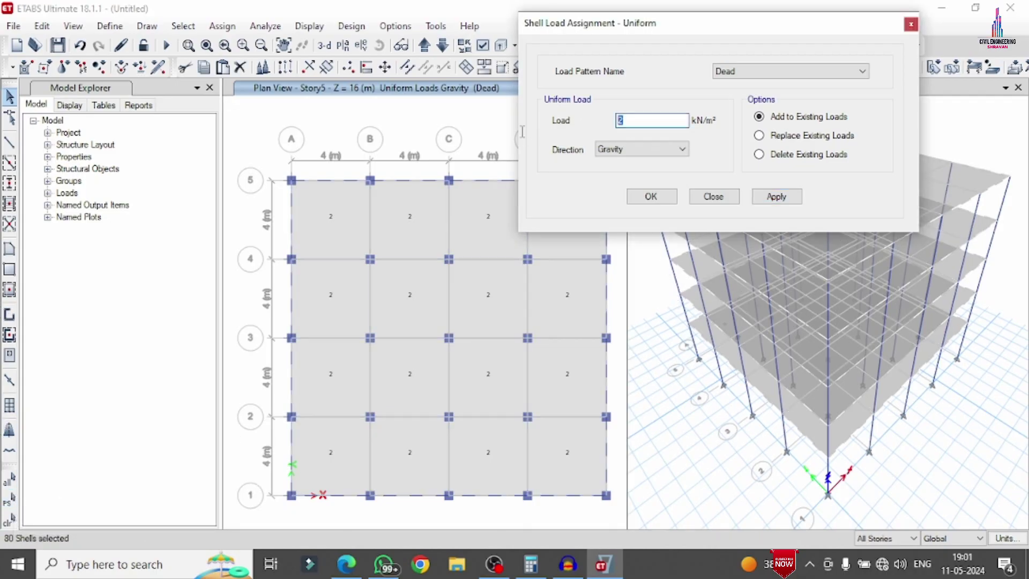
pyautogui.click(746, 74)
pyautogui.click(730, 94)
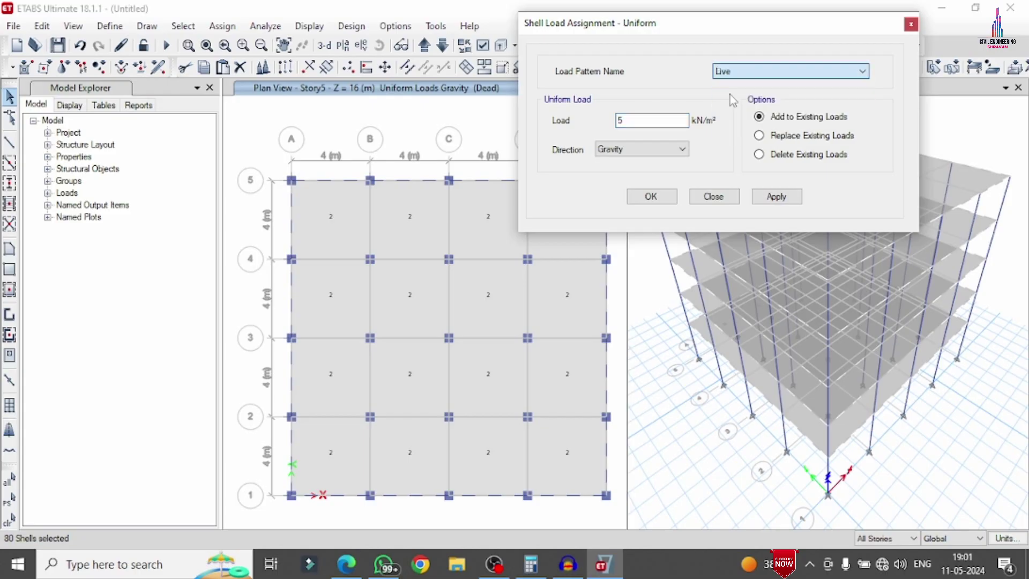
pyautogui.click(780, 197)
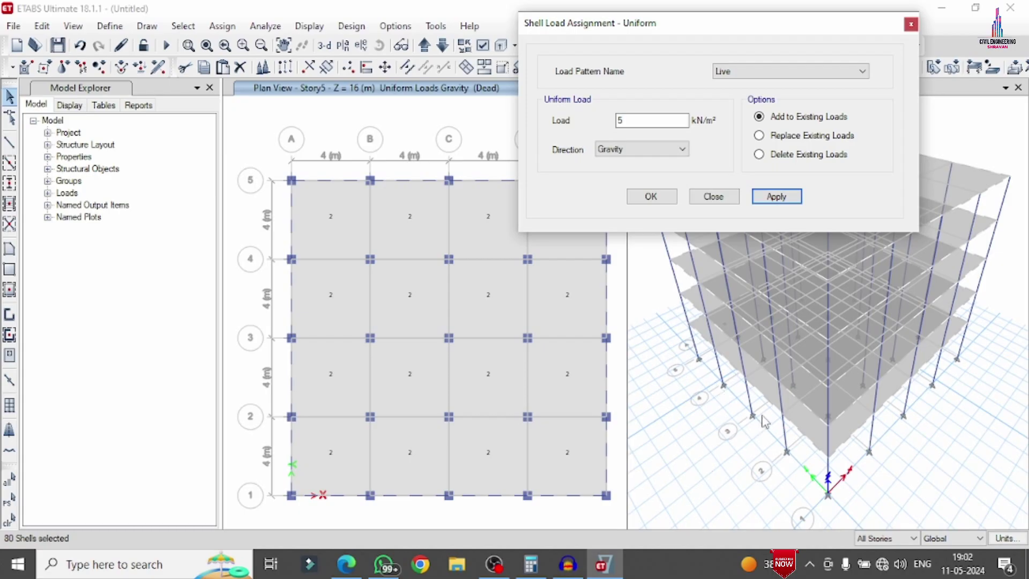
pyautogui.click(655, 198)
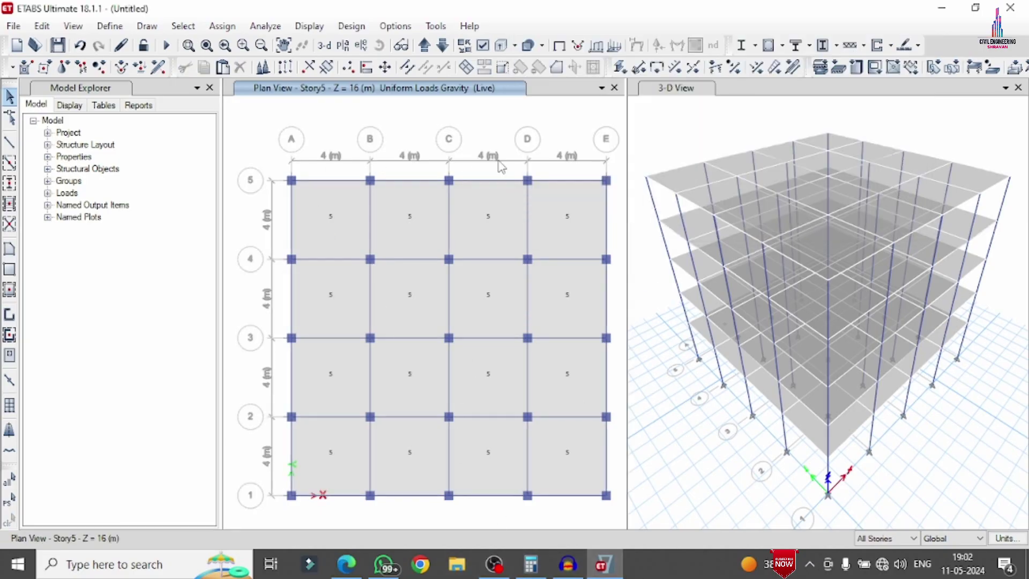
# Add the default design load combinations for Composite Beam Design and Concrete Slab Design.
pyautogui.click(109, 26)
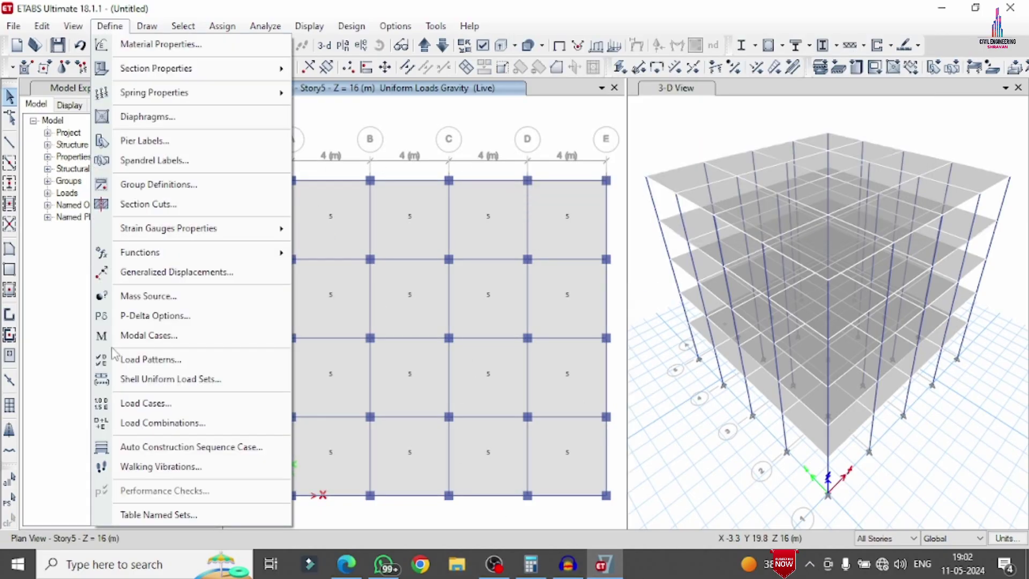
pyautogui.click(156, 423)
pyautogui.click(592, 319)
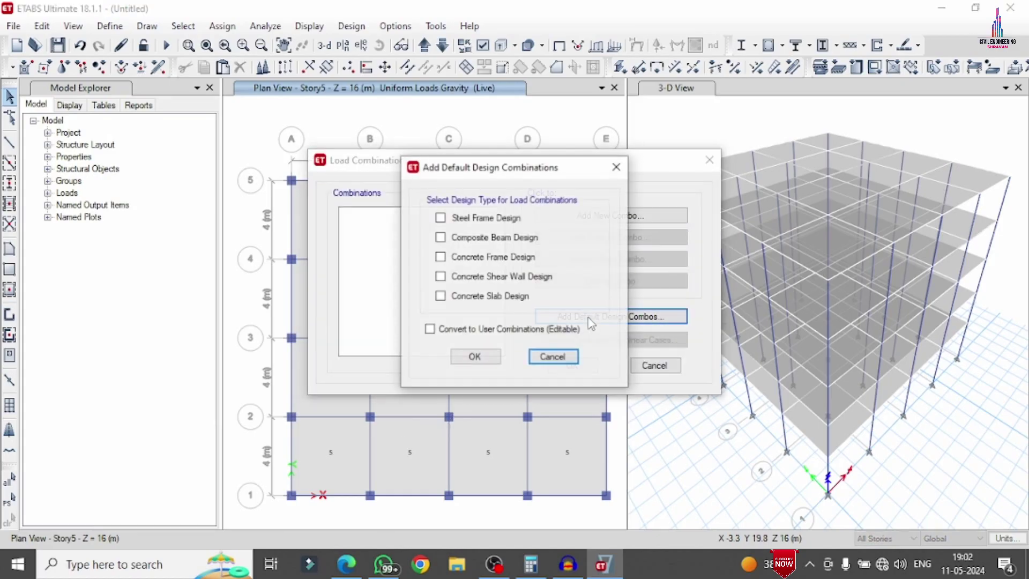
pyautogui.click(496, 240)
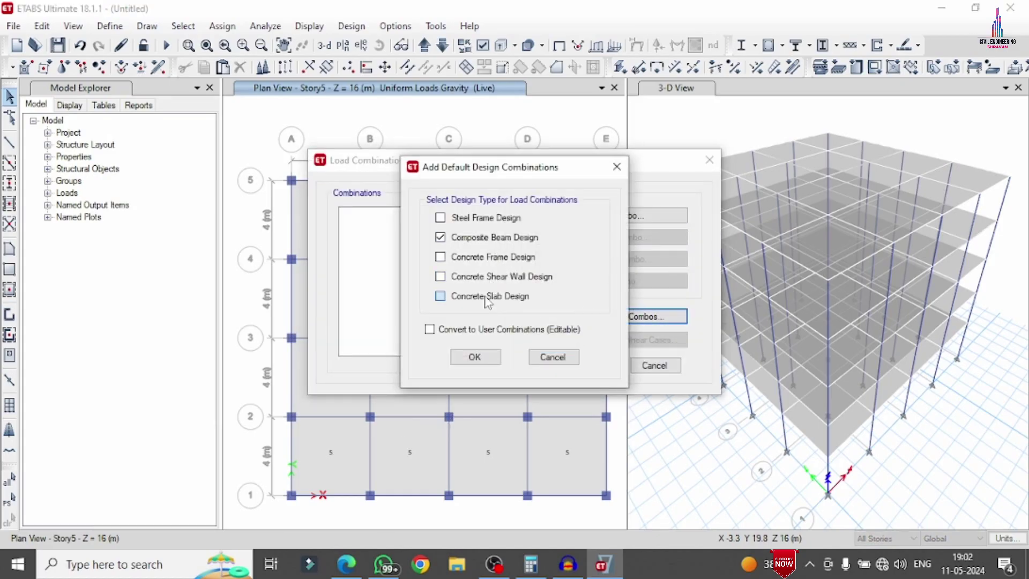
pyautogui.click(487, 297)
pyautogui.click(475, 357)
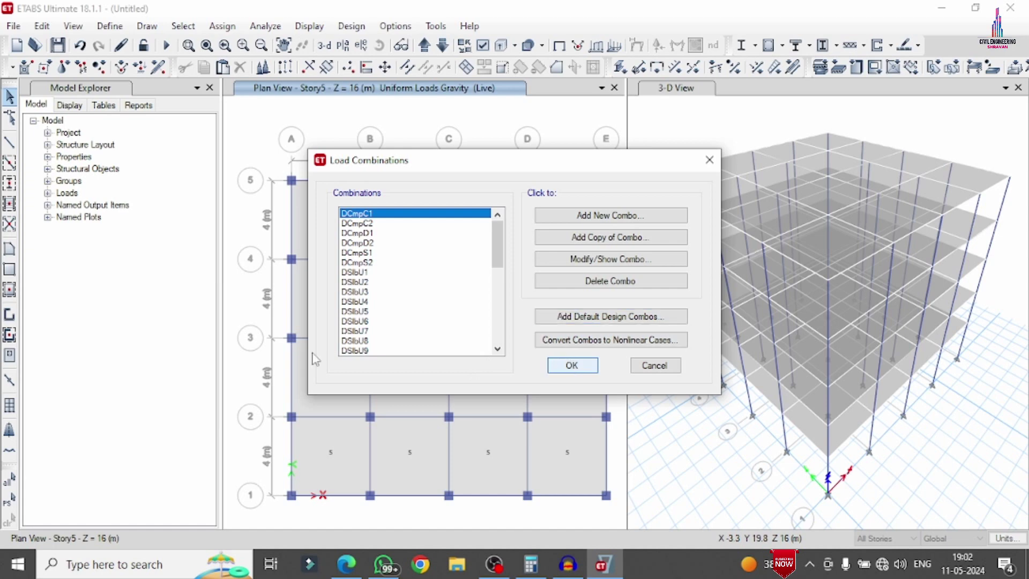
pyautogui.press('Return')
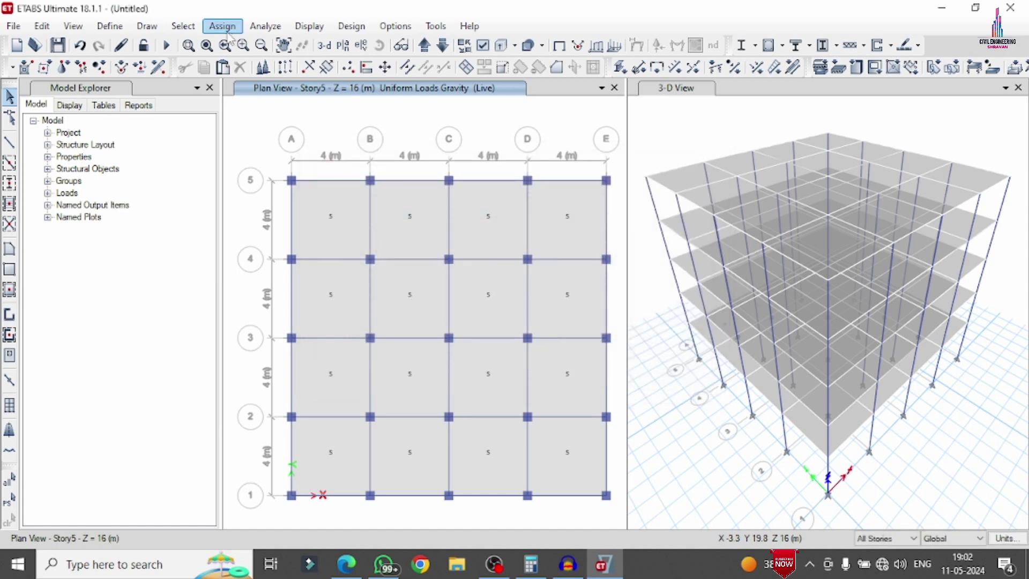
# Select all joints on the Base level by story.
pyautogui.click(182, 25)
pyautogui.moveTo(214, 44)
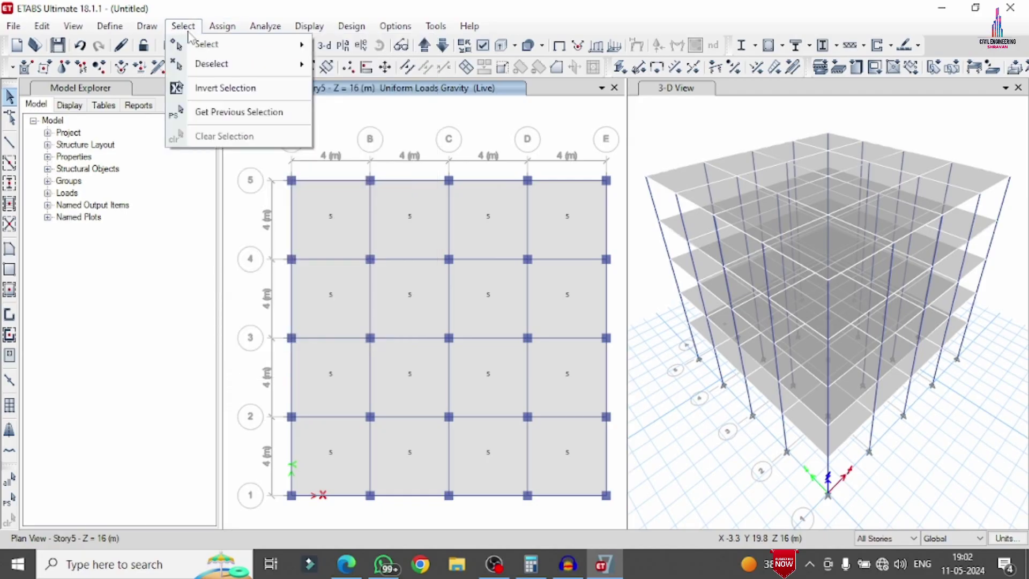
pyautogui.click(354, 248)
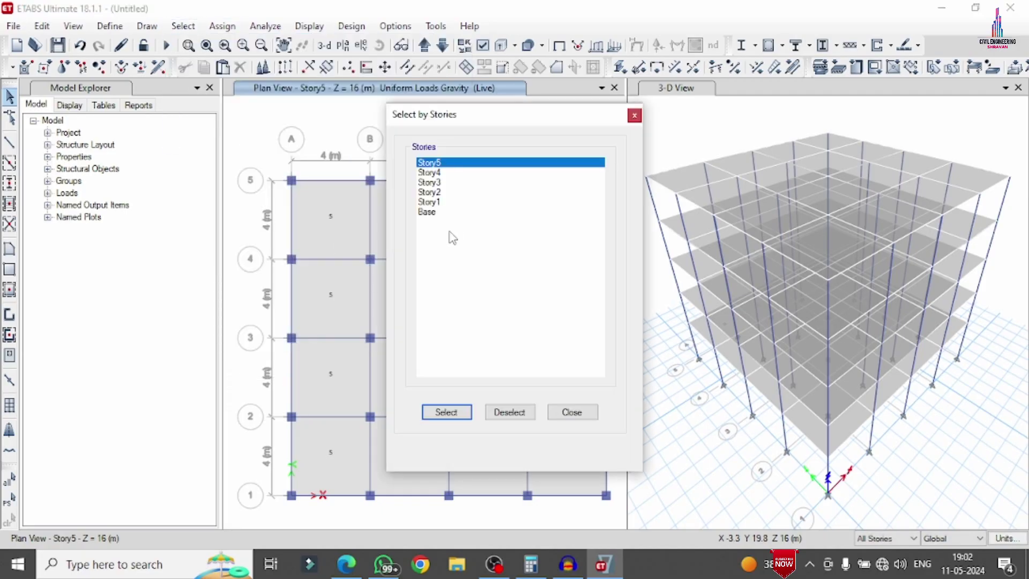
pyautogui.click(429, 203)
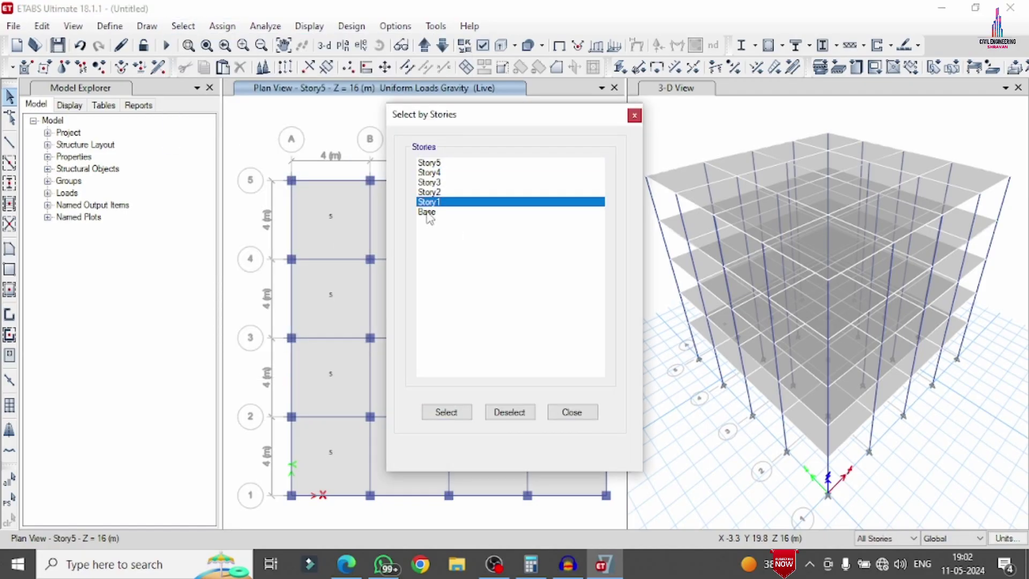
pyautogui.click(428, 212)
pyautogui.click(459, 411)
pyautogui.click(569, 413)
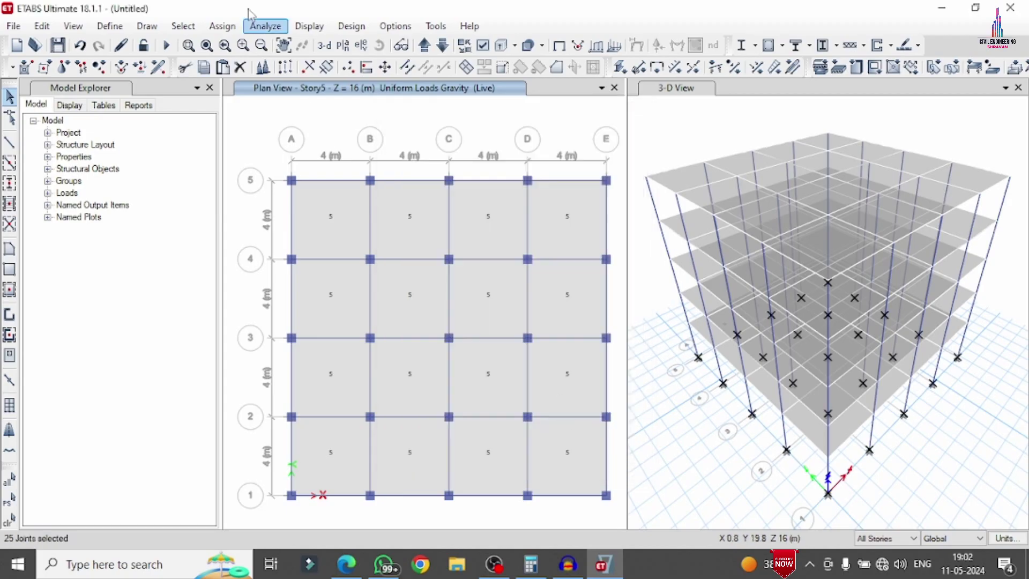
# Assign fixed restraints to the selected base joints, restraining translation and rotation in X, Y and Z.
pyautogui.click(222, 26)
pyautogui.moveTo(241, 44)
pyautogui.click(485, 45)
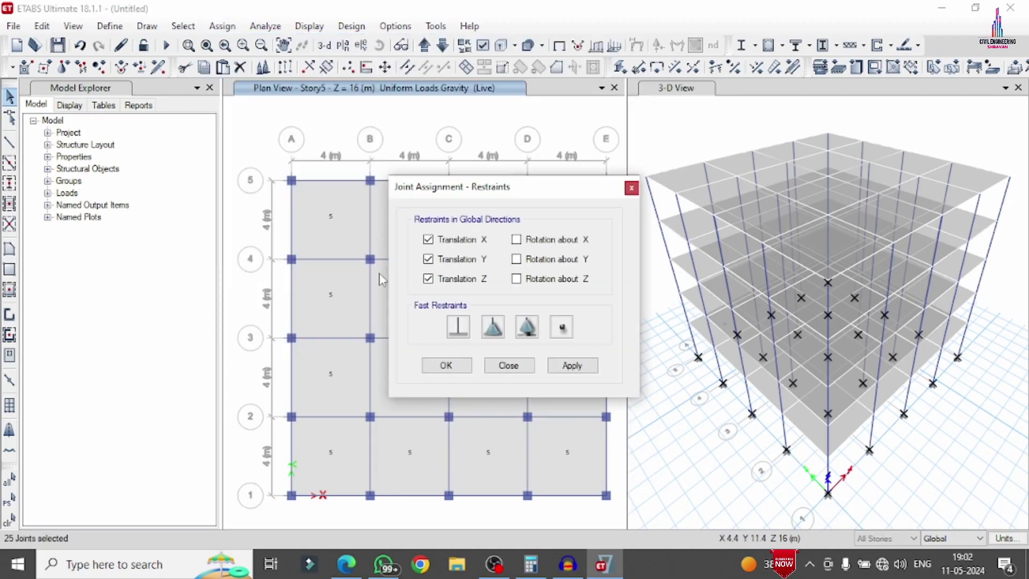
pyautogui.click(459, 327)
pyautogui.click(591, 367)
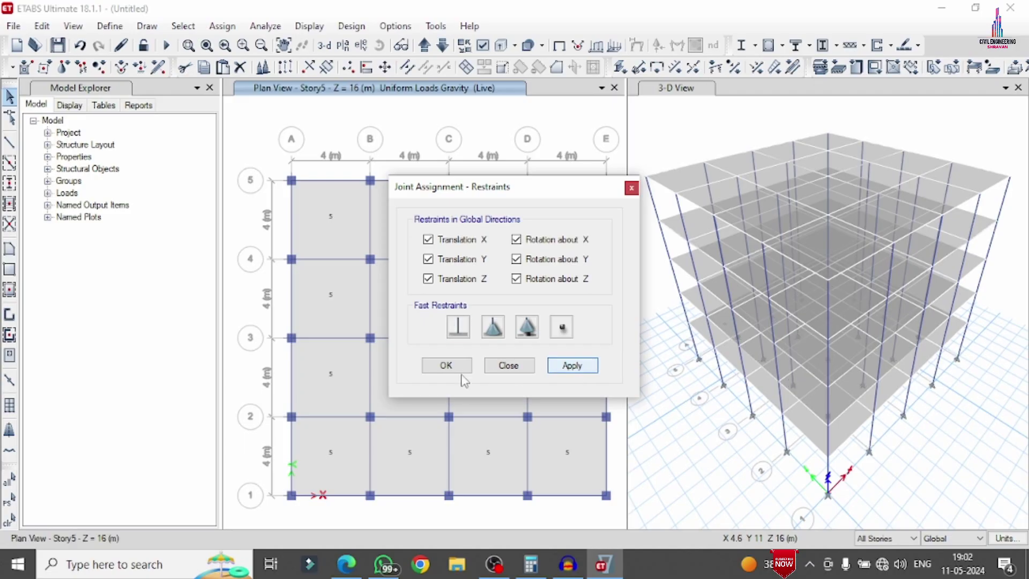
pyautogui.click(455, 369)
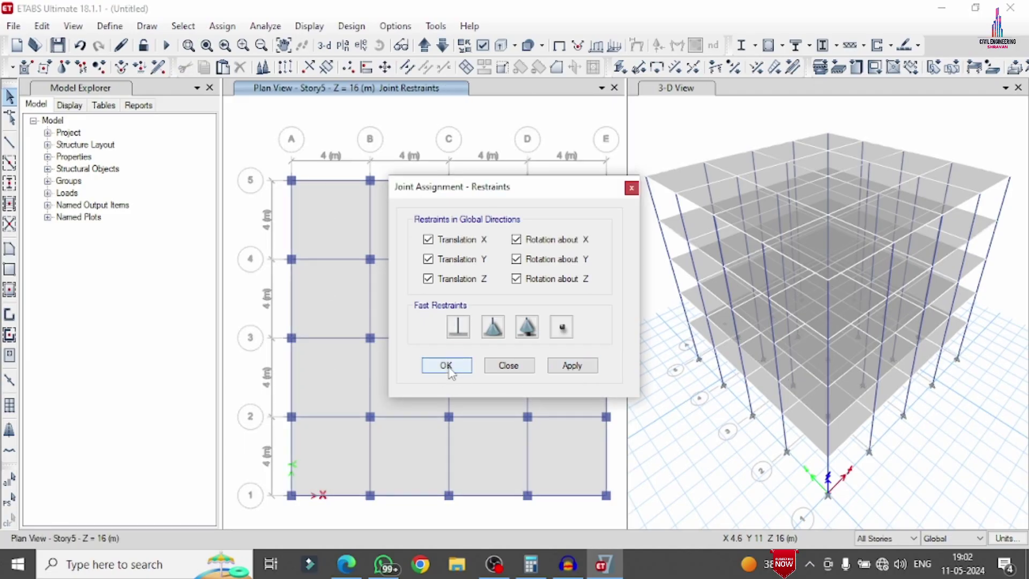
pyautogui.click(448, 366)
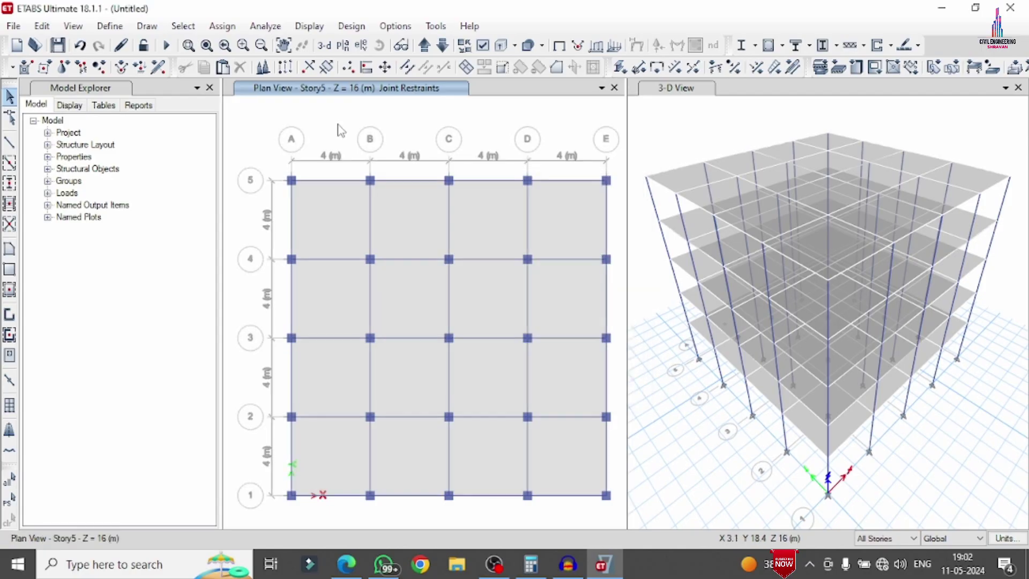
# Select the whole model and assign diaphragm D1 to its joints.
pyautogui.click(10, 478)
pyautogui.click(209, 32)
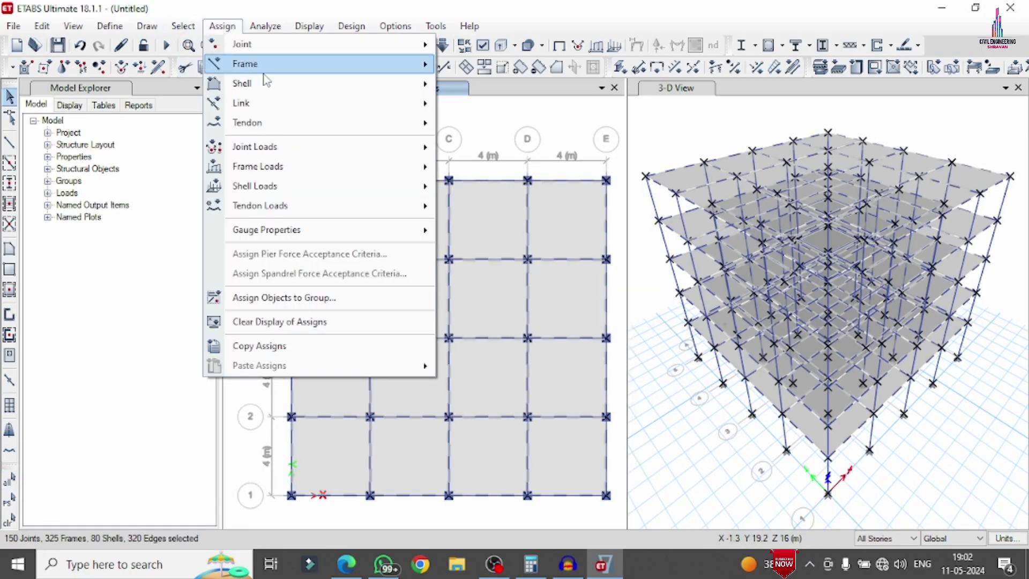
pyautogui.moveTo(264, 44)
pyautogui.click(535, 92)
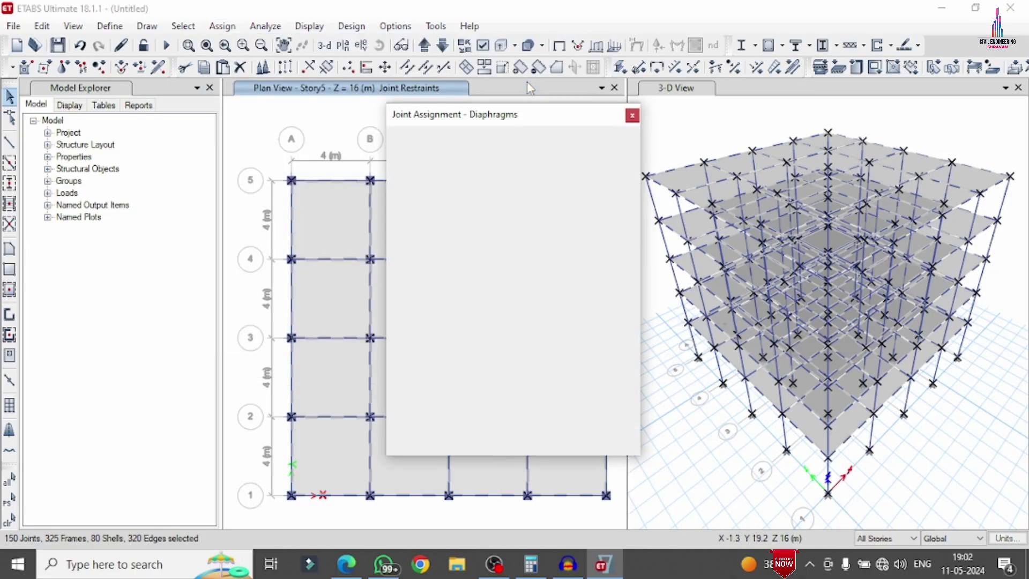
pyautogui.click(443, 184)
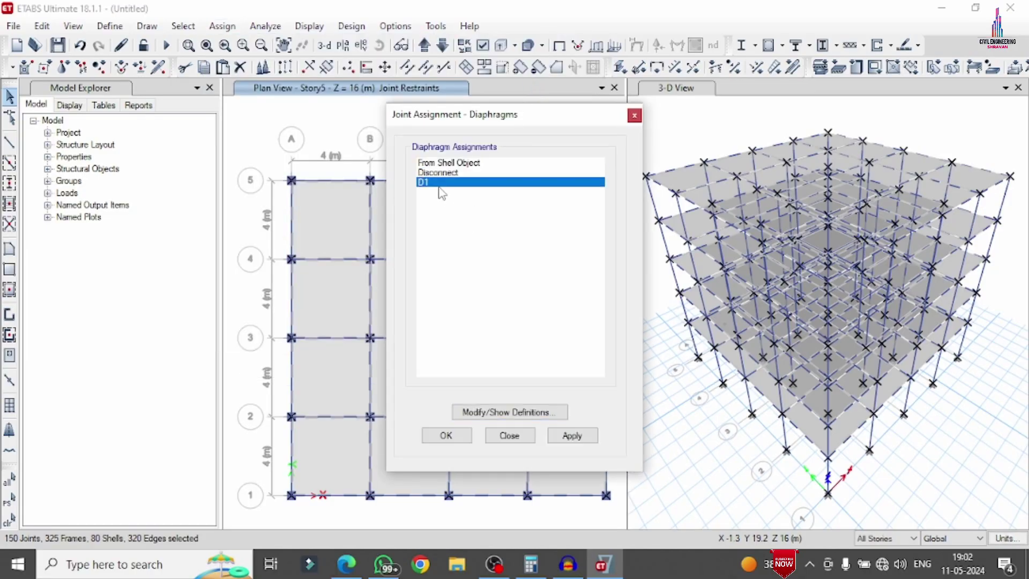
pyautogui.click(569, 435)
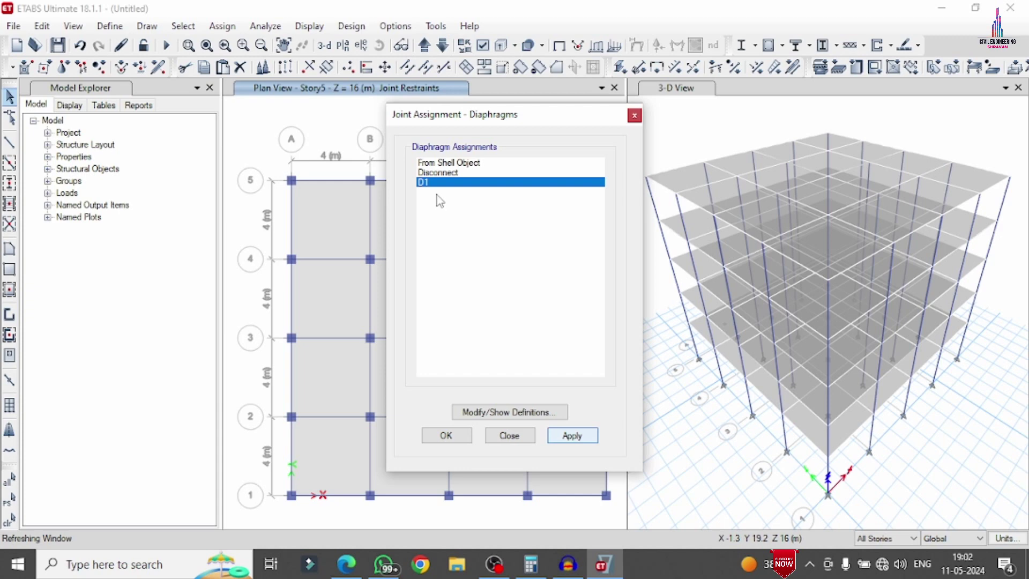
pyautogui.click(446, 435)
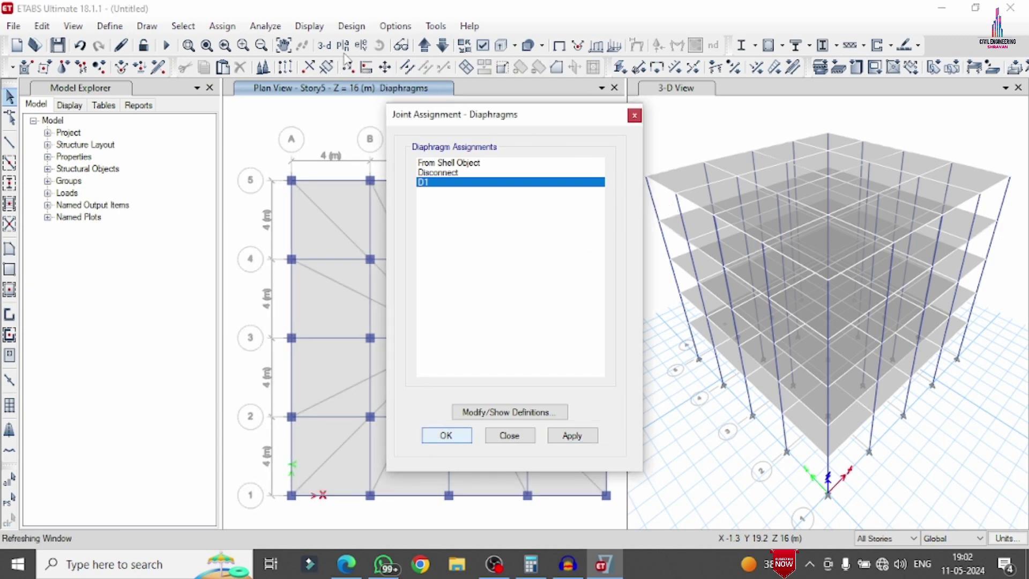
# Check the model for joints/joints, joints/frames and joints/shells within tolerance, and dismiss the report.
pyautogui.click(265, 25)
pyautogui.click(322, 44)
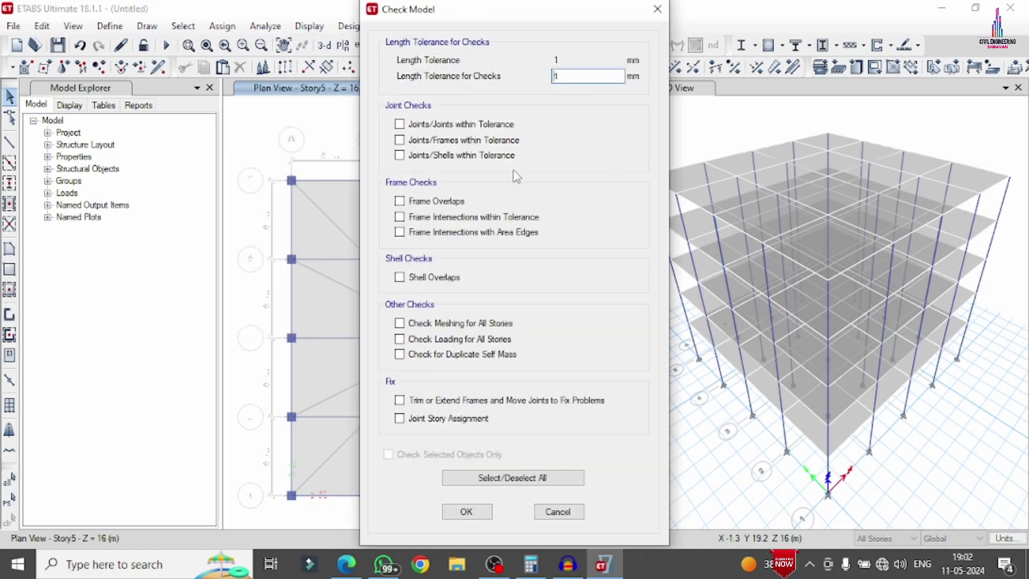
pyautogui.click(460, 124)
pyautogui.click(456, 140)
pyautogui.click(449, 155)
pyautogui.click(466, 512)
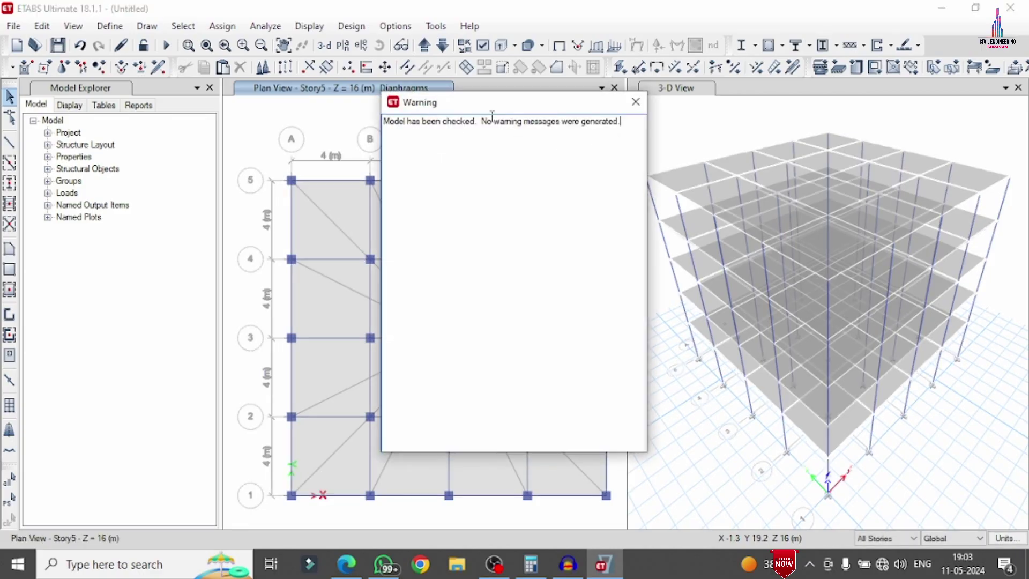
pyautogui.click(636, 101)
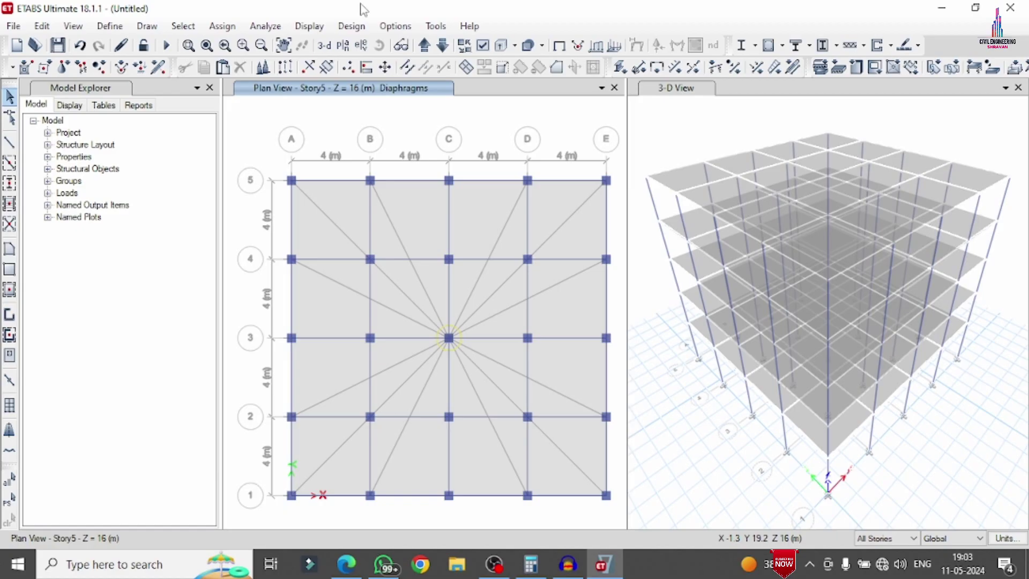
# Run the analysis for all load cases, saving the model file as 5 in the g+5 folder.
pyautogui.click(264, 26)
pyautogui.click(298, 89)
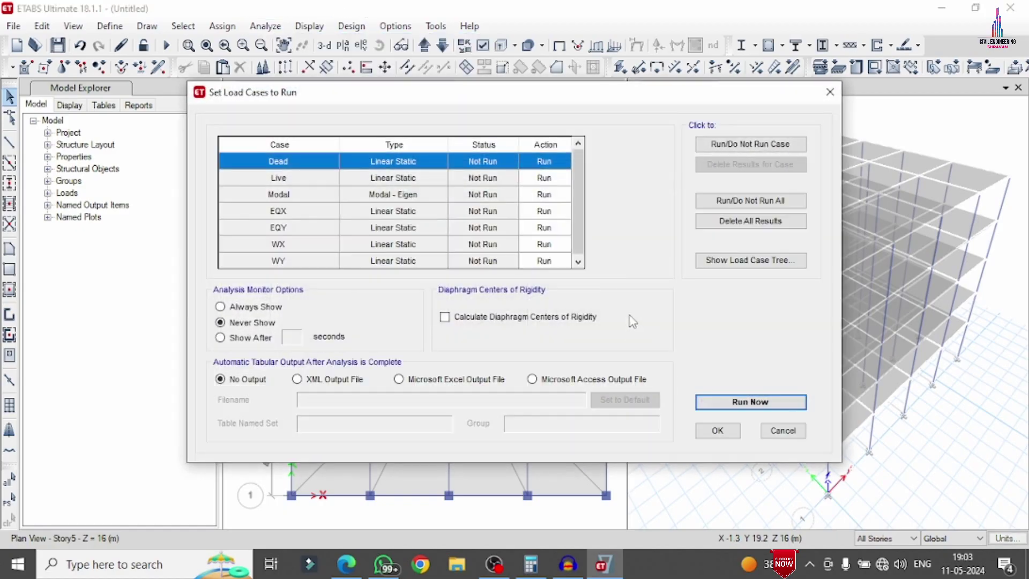
pyautogui.click(722, 401)
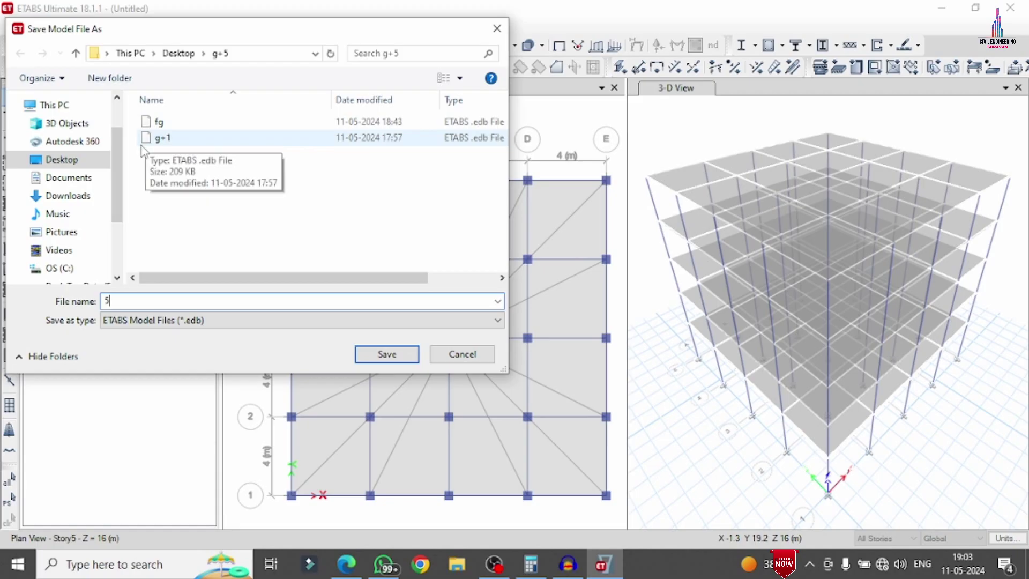
pyautogui.press('Return')
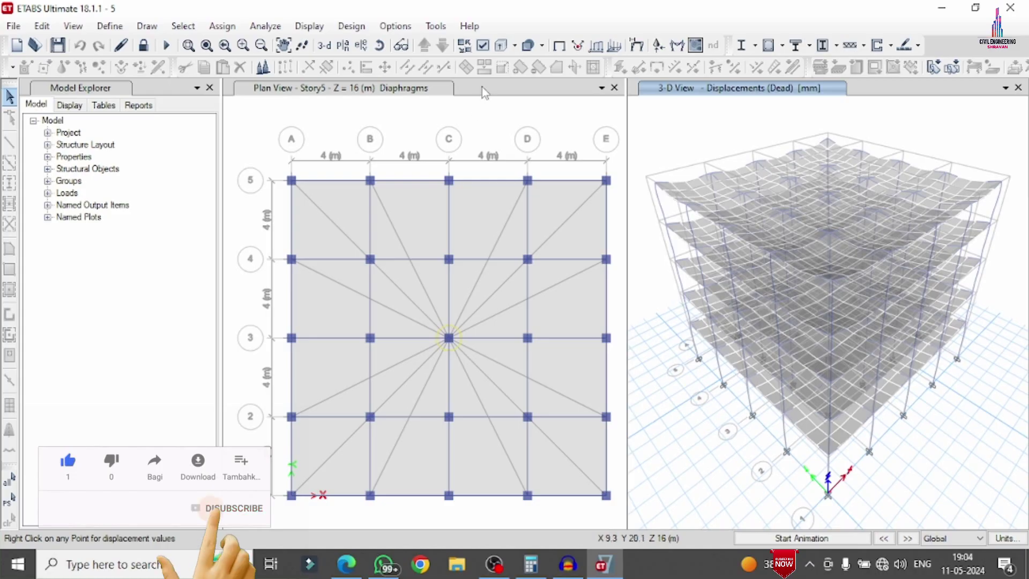
# Display the Shear 2-2 force diagram of the frames for the Dead load case in the 3-D view.
pyautogui.click(304, 29)
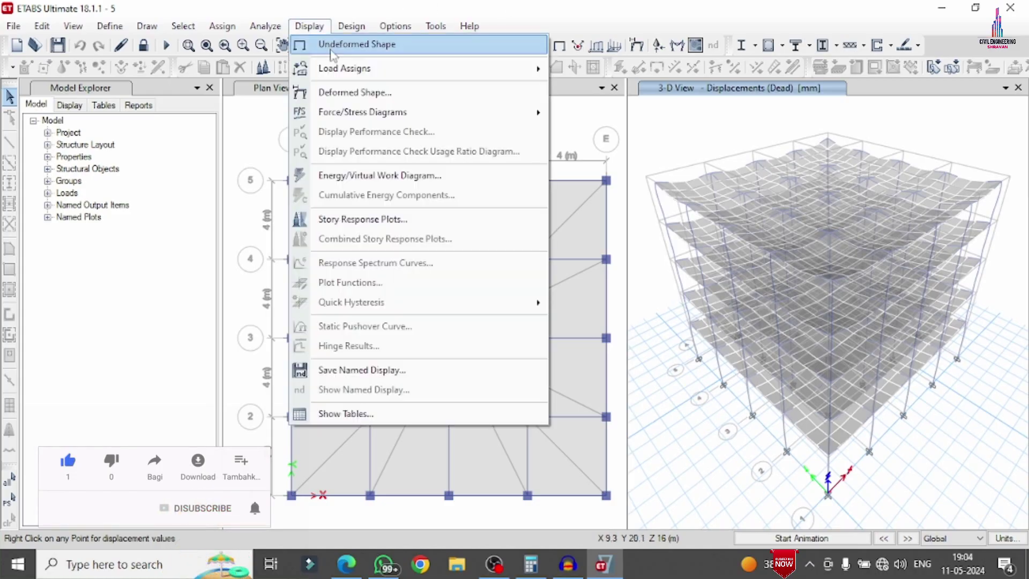
pyautogui.moveTo(424, 109)
pyautogui.click(603, 157)
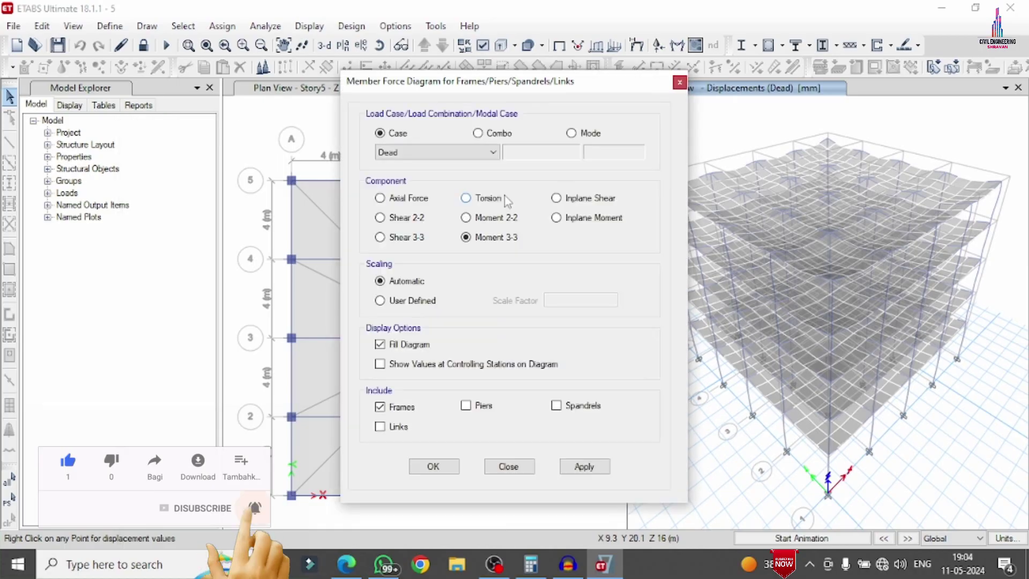
pyautogui.click(465, 155)
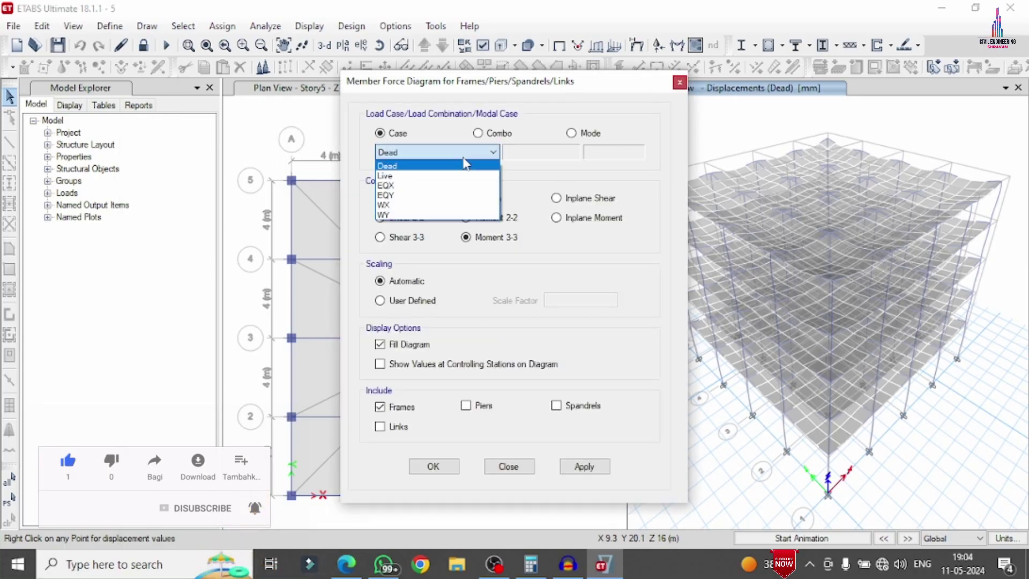
pyautogui.click(466, 160)
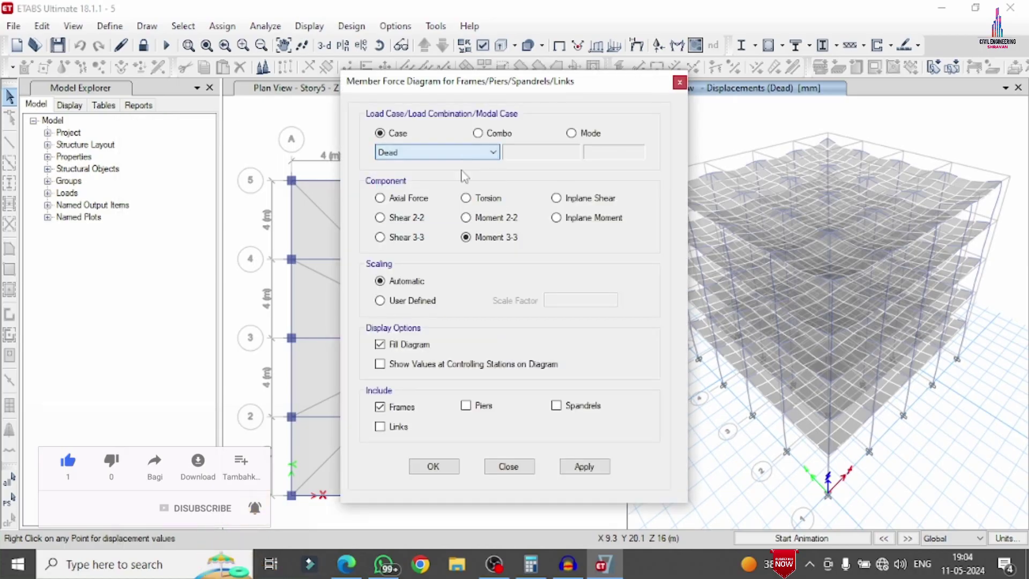
pyautogui.click(380, 217)
pyautogui.click(573, 470)
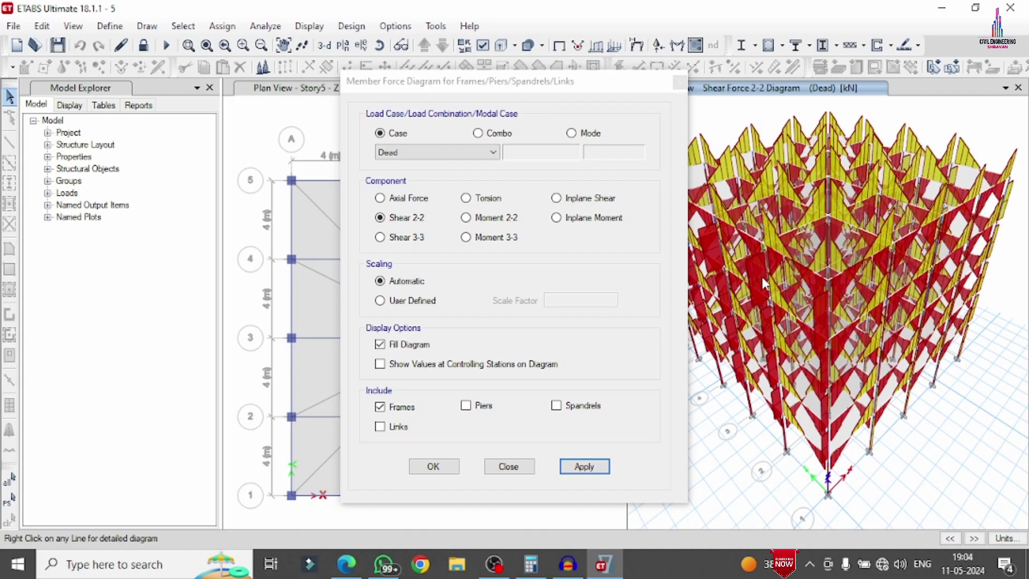
# Display the Moment 3-3 diagram of the frames for the Dead load case in the 3-D view.
pyautogui.click(467, 237)
pyautogui.click(585, 466)
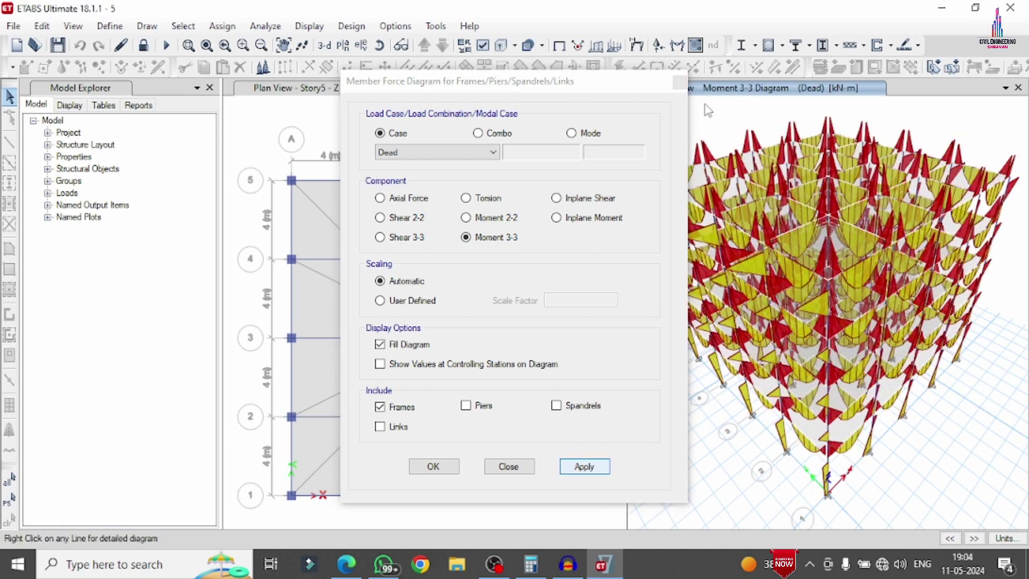
pyautogui.click(680, 82)
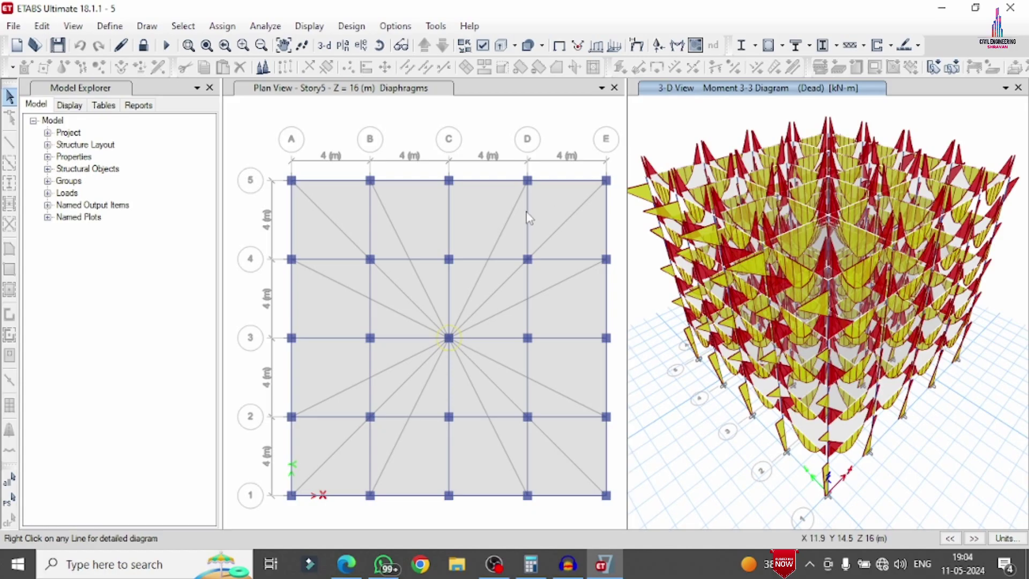
# Unlock the model and add auto-width design strips on layer A along the X-direction grid lines of Story5.
pyautogui.click(144, 46)
pyautogui.click(538, 338)
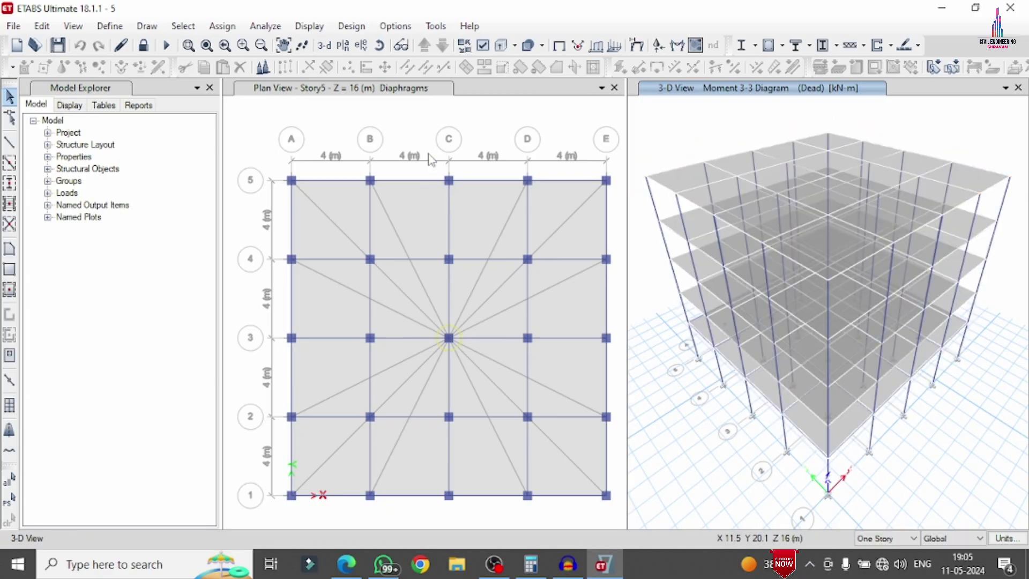
pyautogui.click(42, 26)
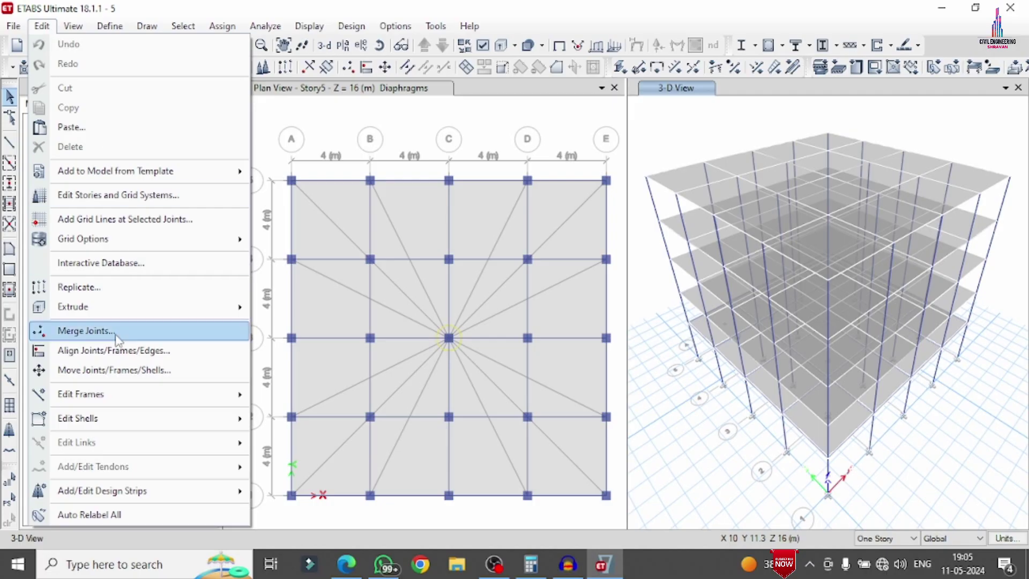
pyautogui.moveTo(160, 490)
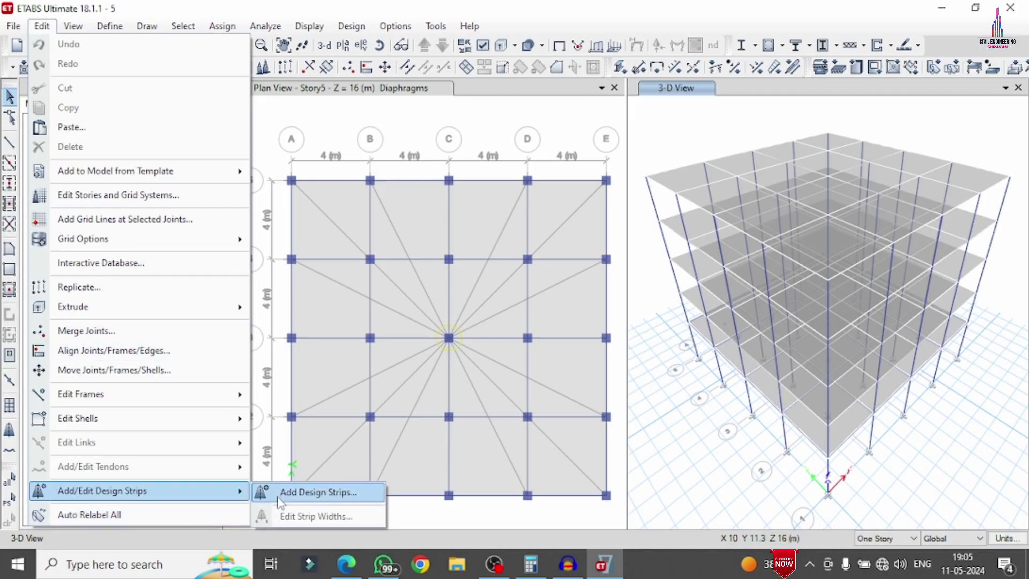
pyautogui.click(318, 492)
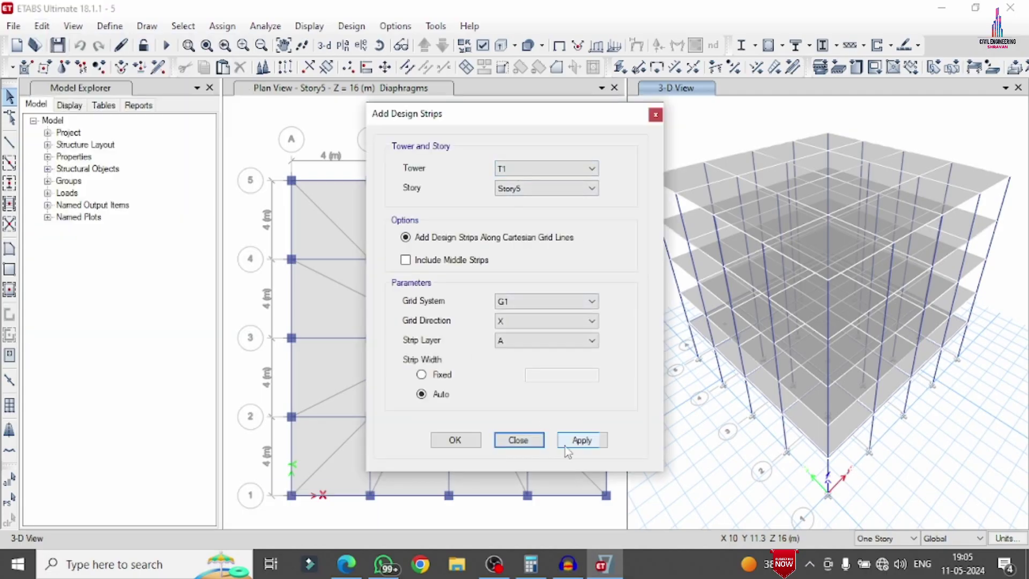
pyautogui.click(577, 449)
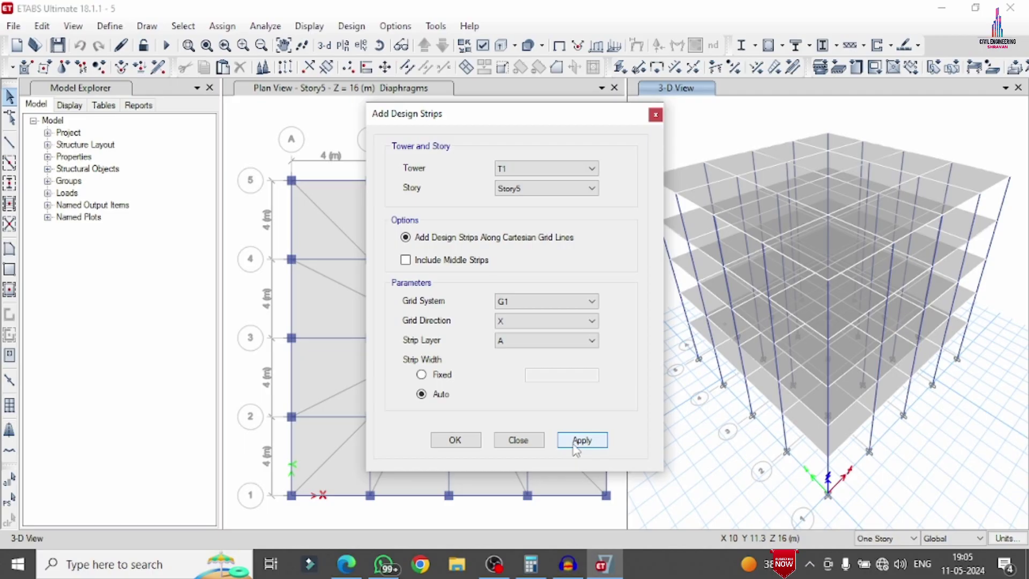
# Add auto-width design strips on layer B along the Y-direction grid lines of Story5.
pyautogui.click(543, 322)
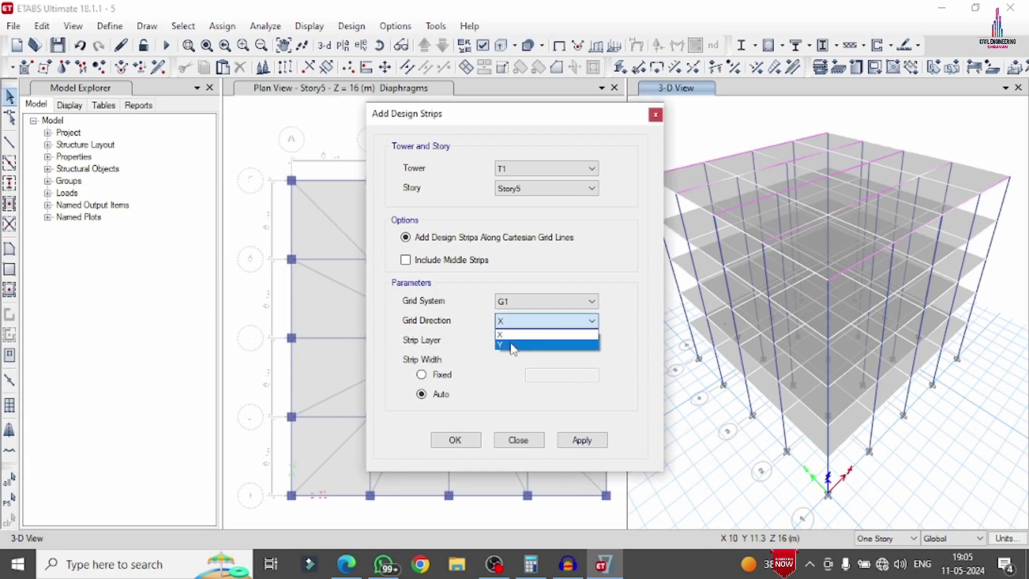
pyautogui.click(510, 344)
pyautogui.click(509, 341)
pyautogui.click(508, 366)
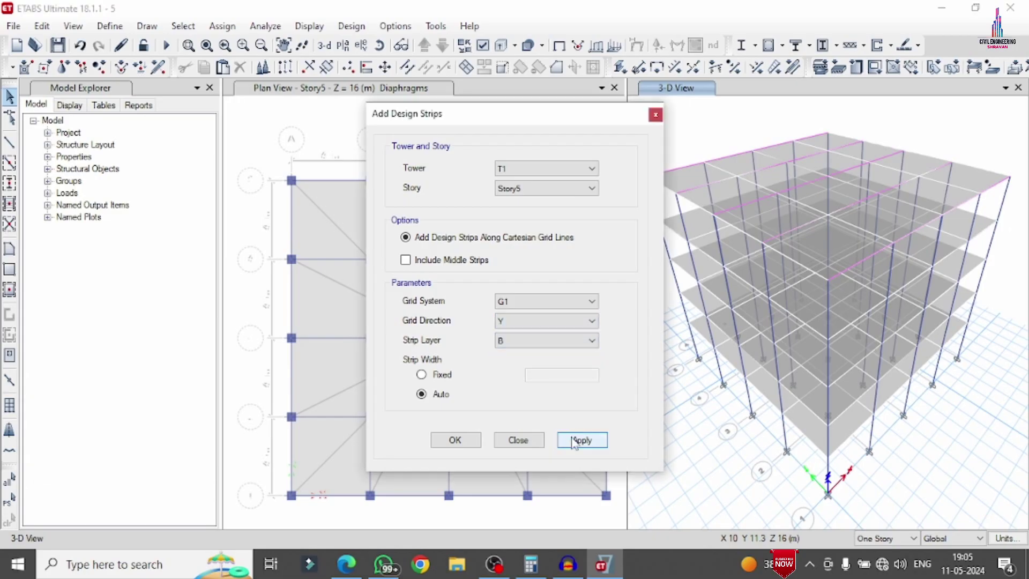
pyautogui.click(574, 442)
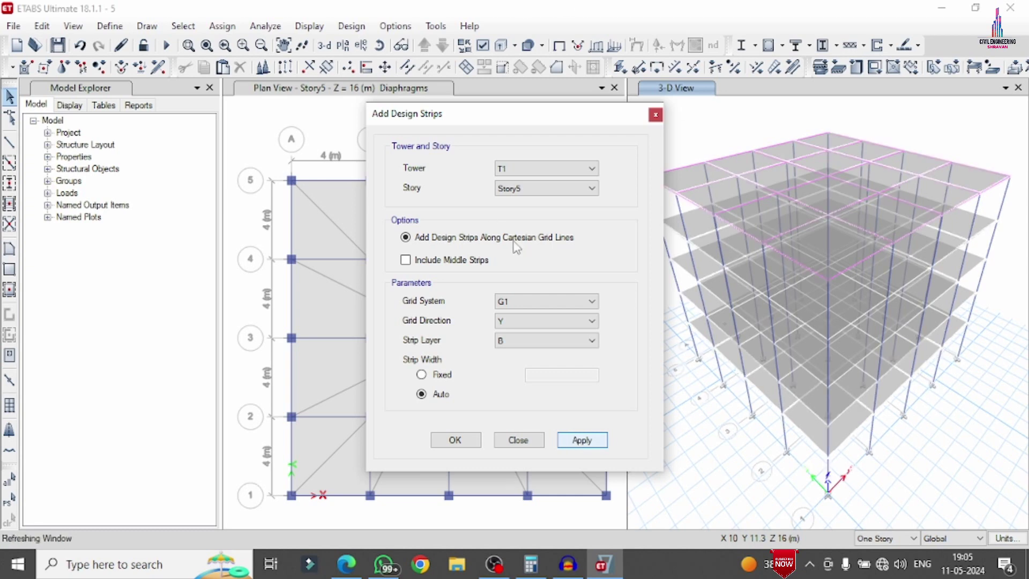
# Add auto-width design strips on layer A along the X-direction grid lines of Story4.
pyautogui.click(539, 190)
pyautogui.click(536, 209)
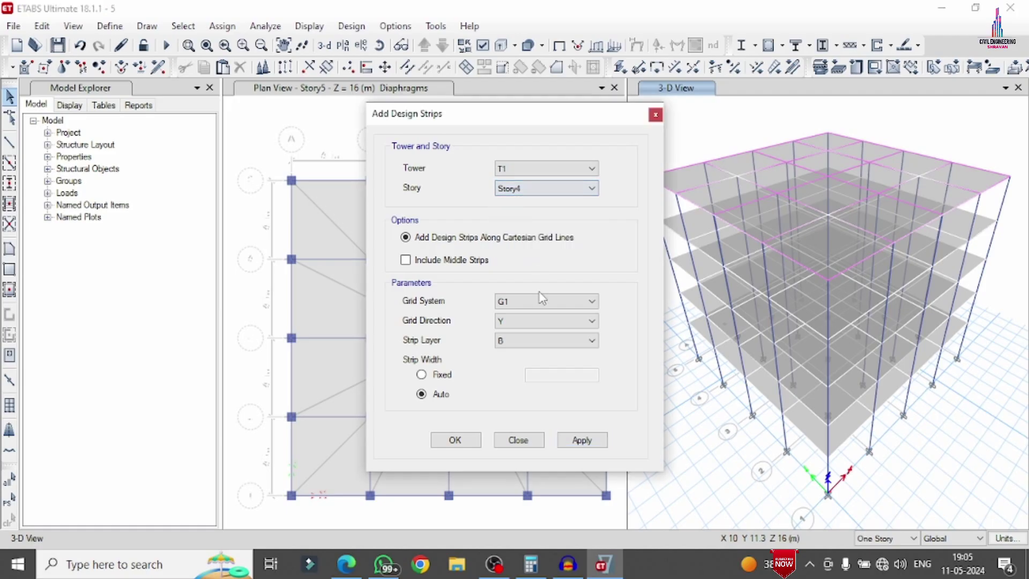
pyautogui.click(541, 321)
pyautogui.click(536, 331)
pyautogui.click(542, 340)
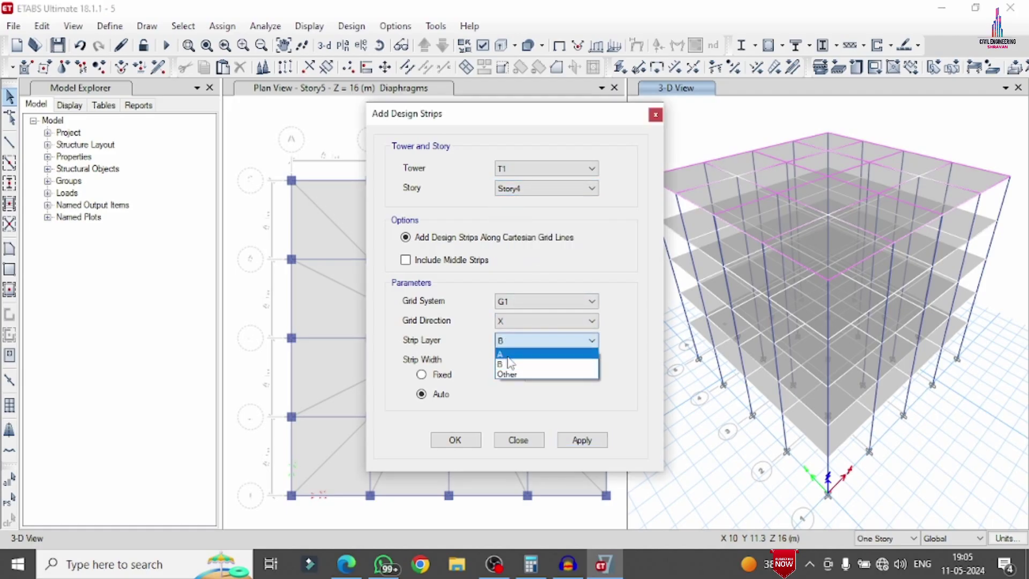
pyautogui.click(507, 355)
pyautogui.click(580, 440)
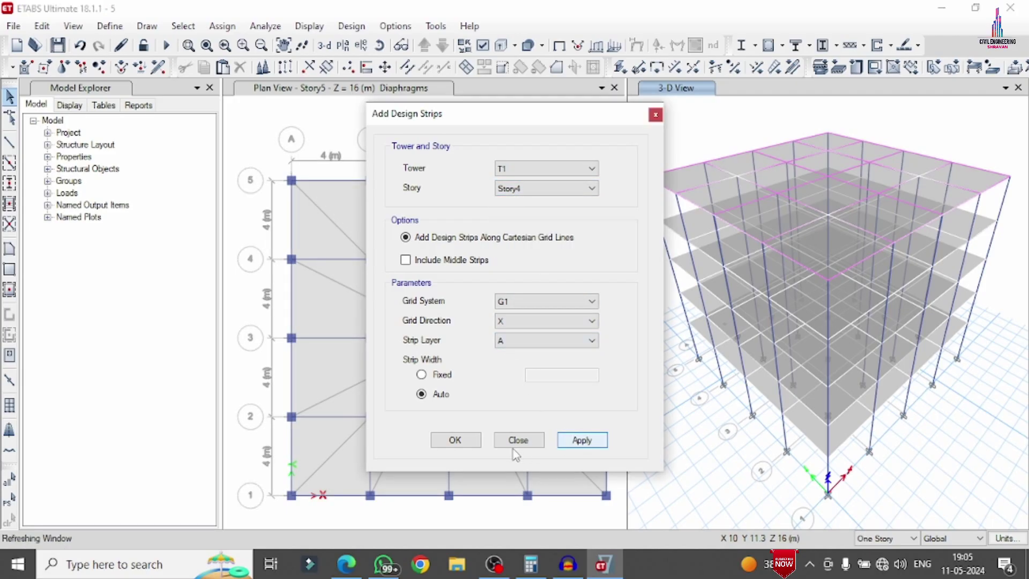
# Add Y-direction layer B strips to Story4 and both X-direction layer A and Y-direction layer B strips to Story3, Story2 and Story1.
pyautogui.click(583, 438)
pyautogui.click(582, 439)
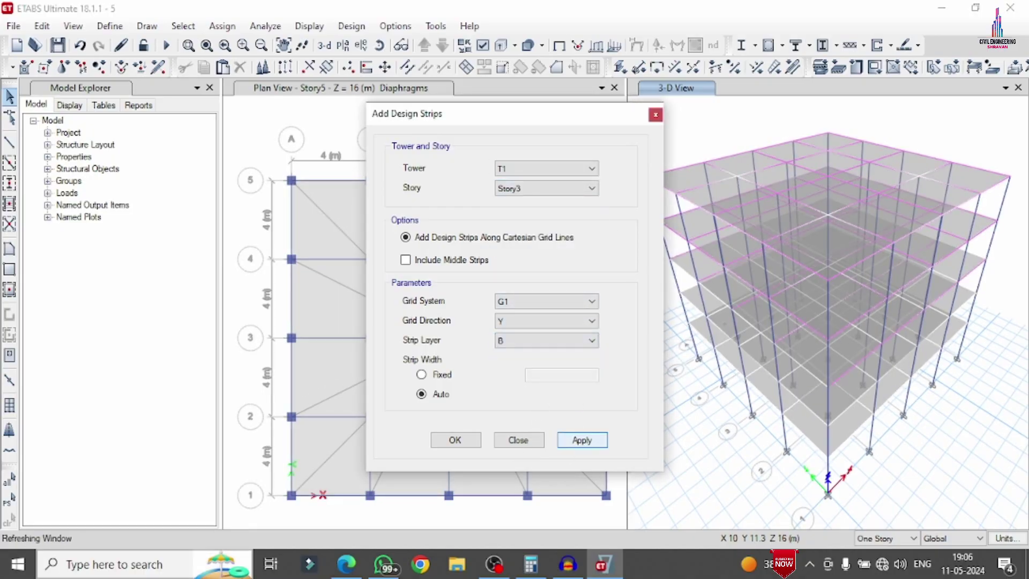
pyautogui.click(544, 340)
pyautogui.click(536, 351)
pyautogui.click(582, 440)
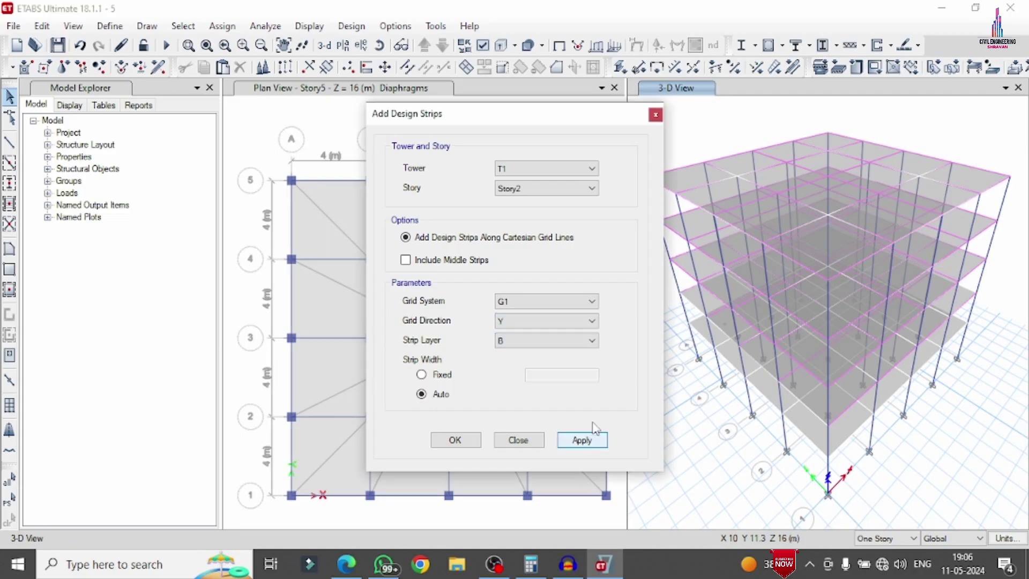
pyautogui.click(581, 439)
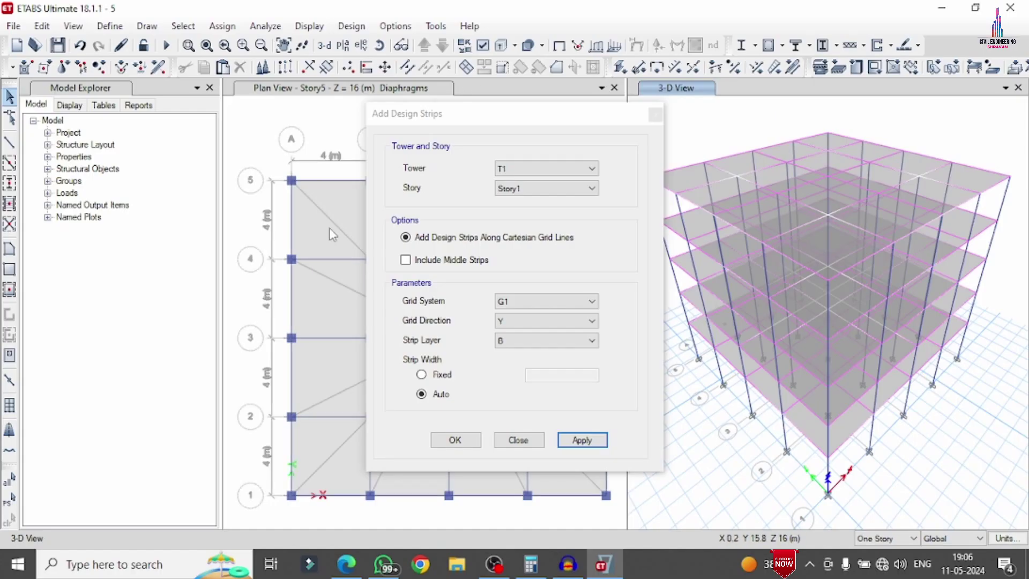
pyautogui.click(456, 440)
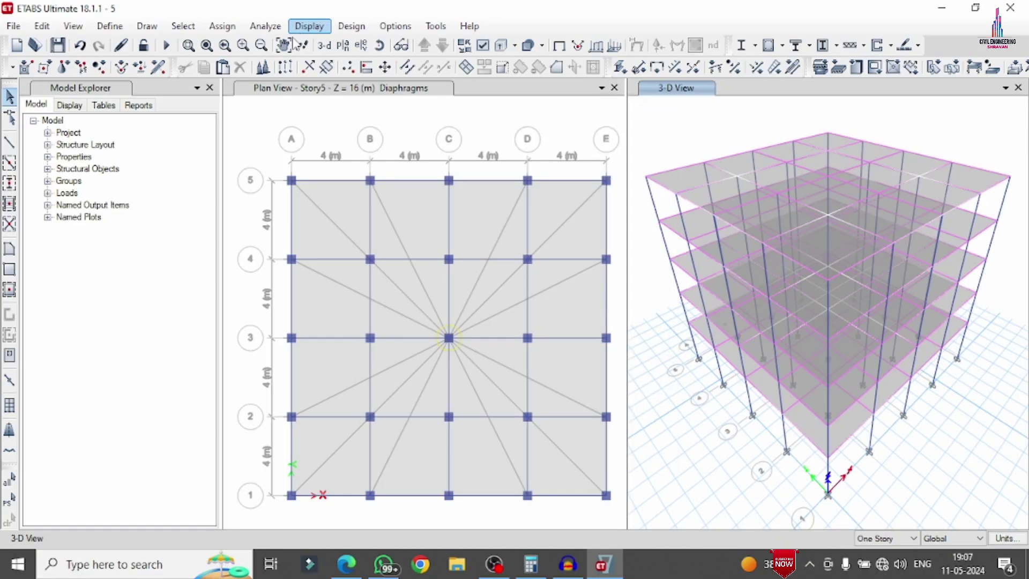
# Run the analysis again with the design strips in the model.
pyautogui.click(166, 48)
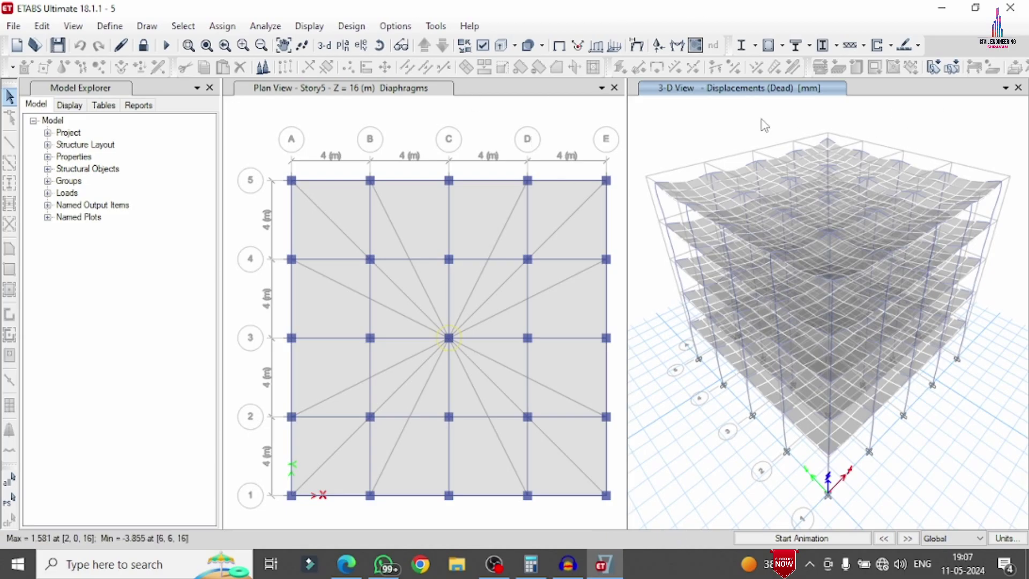
# Review the concrete frame design preferences and run the concrete frame design check.
pyautogui.click(352, 26)
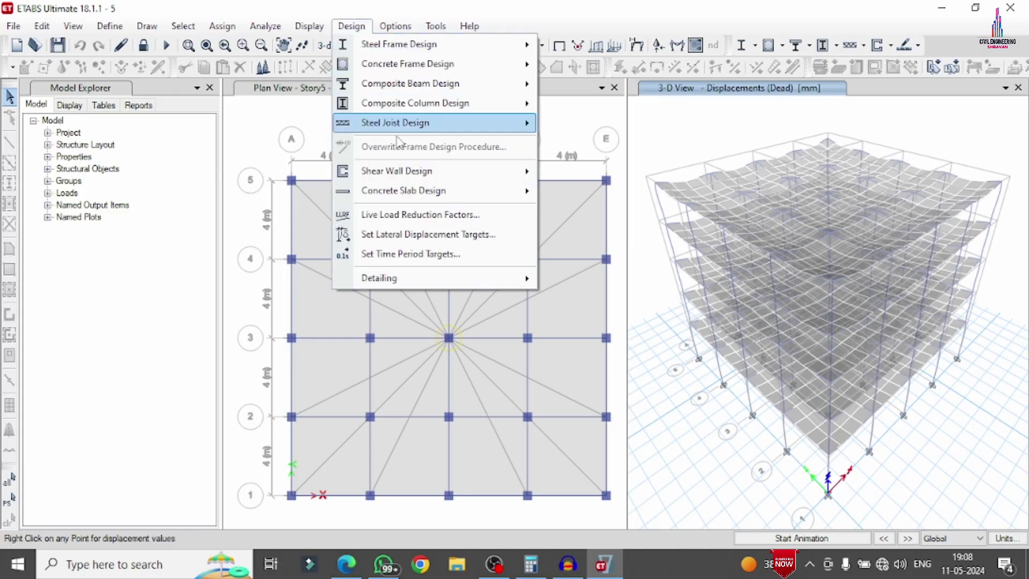
pyautogui.moveTo(386, 65)
pyautogui.click(614, 72)
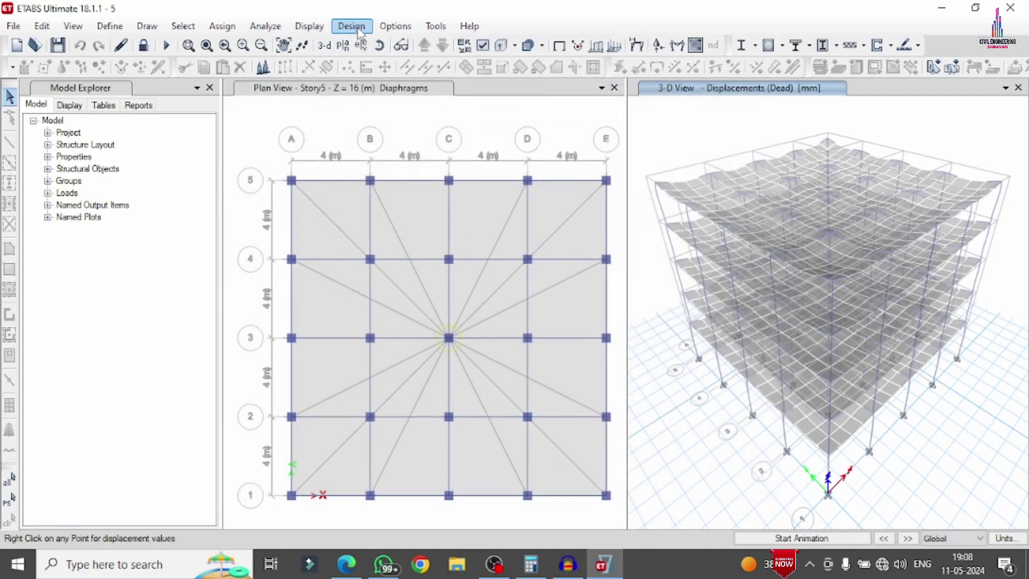
pyautogui.click(351, 26)
pyautogui.moveTo(397, 64)
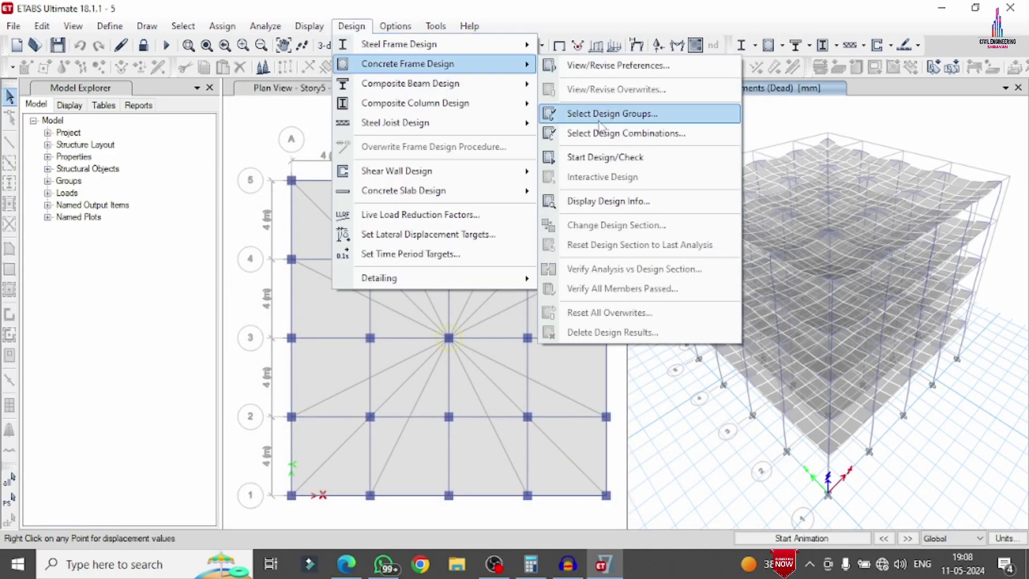
pyautogui.click(603, 157)
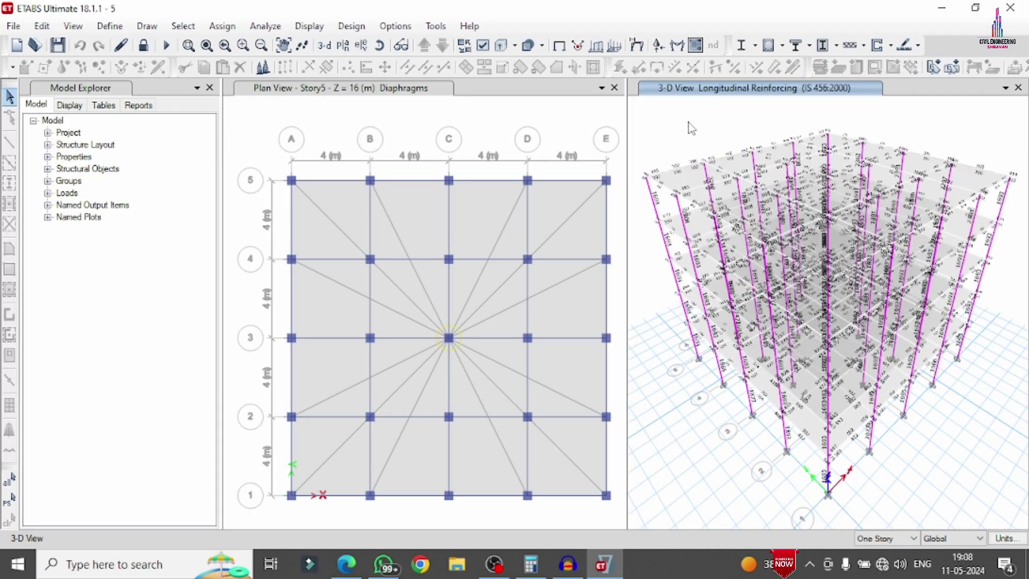
# Set the concrete slab design code to IS 456:2000 in the slab design preferences.
pyautogui.click(351, 26)
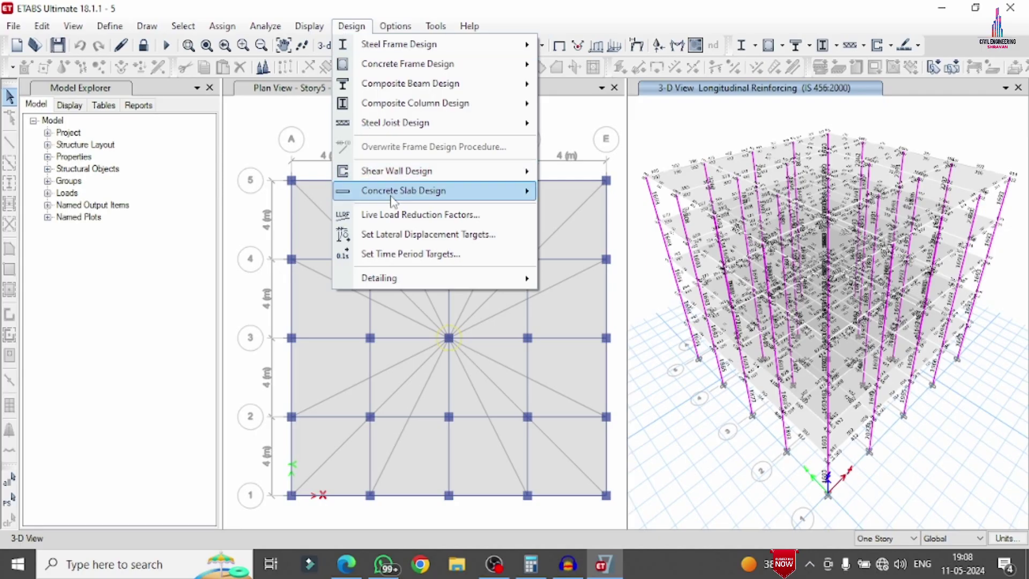
pyautogui.moveTo(391, 197)
pyautogui.click(553, 194)
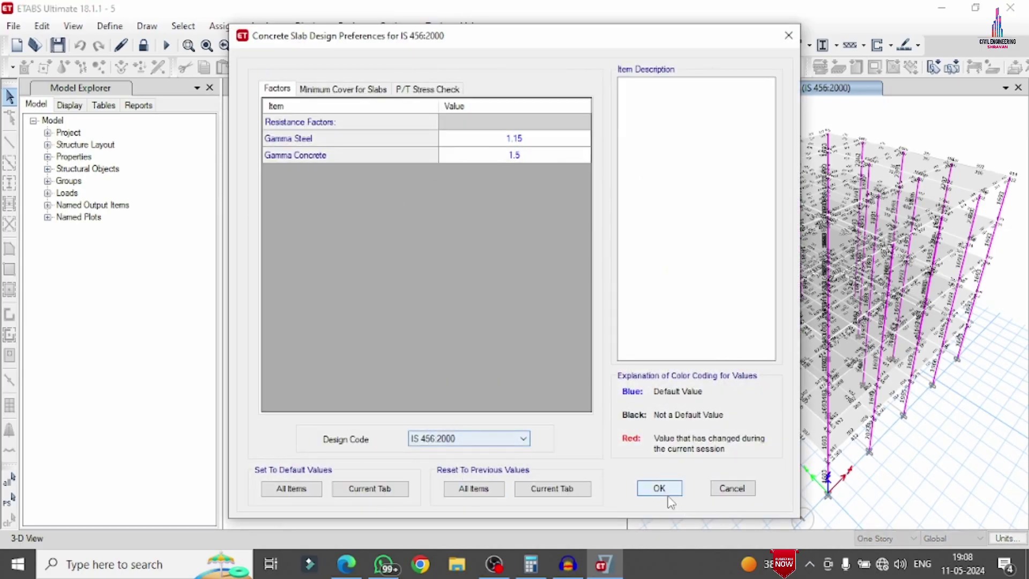
pyautogui.press('Escape')
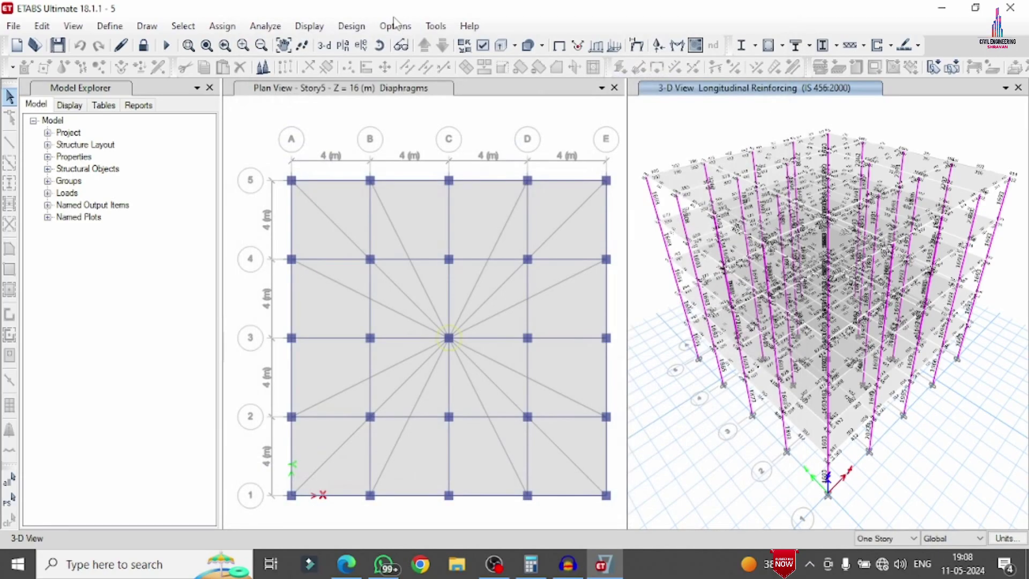
# Select Story5 through Base for slab design and run the concrete slab design.
pyautogui.click(351, 26)
pyautogui.moveTo(397, 192)
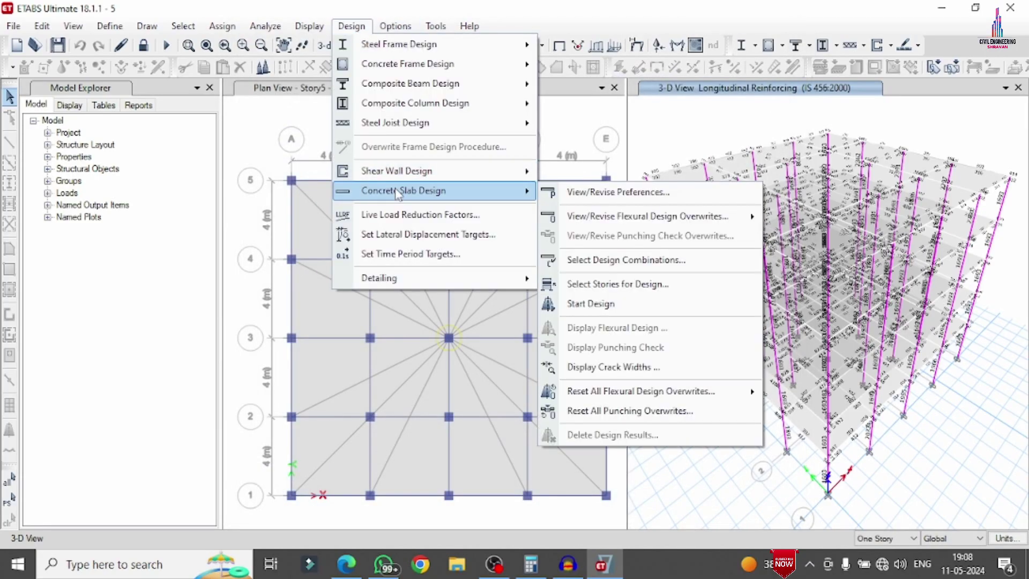
pyautogui.click(589, 287)
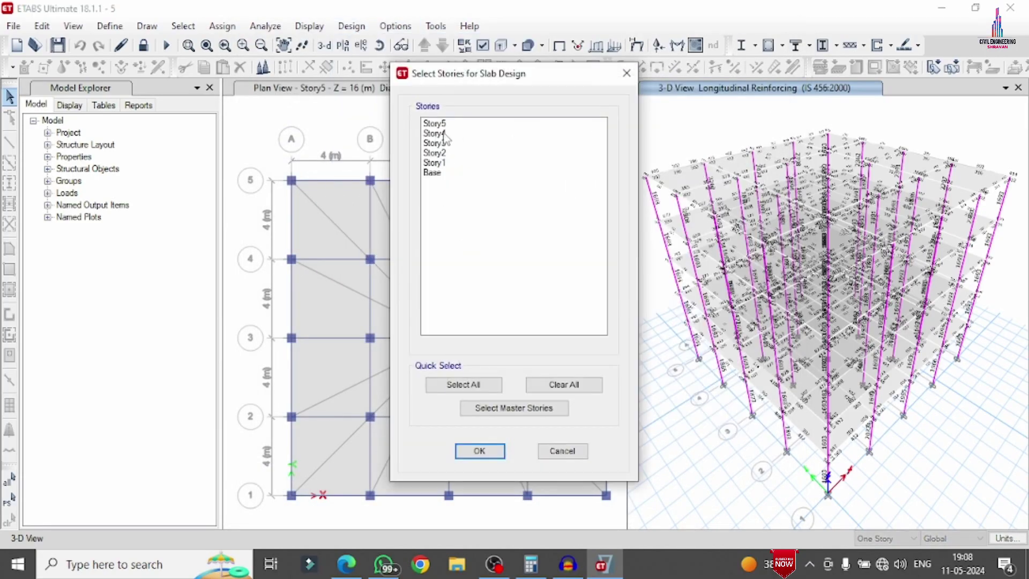
pyautogui.moveTo(443, 124); pyautogui.dragTo(472, 204)
pyautogui.click(480, 451)
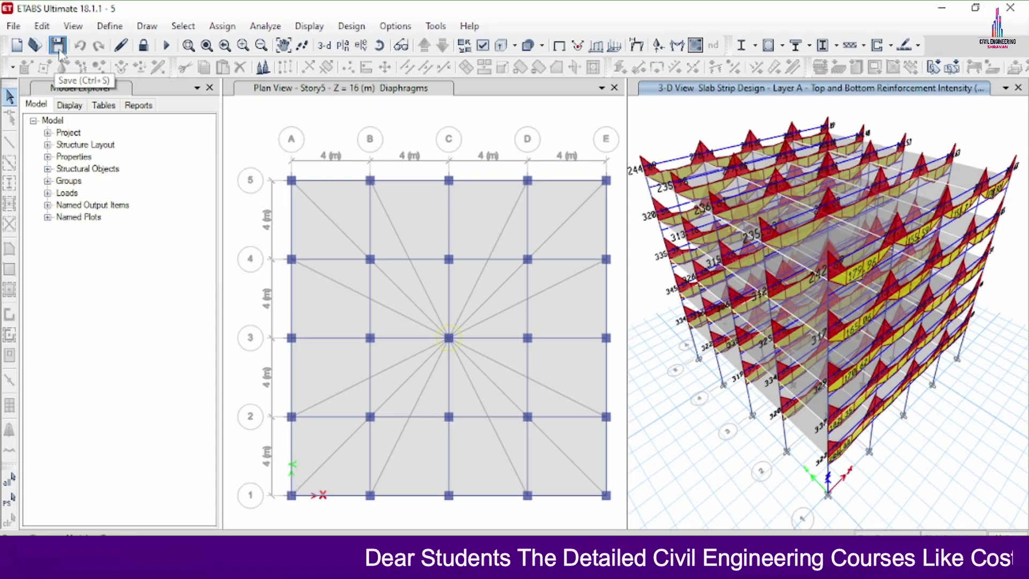
# Leave ETABS for the desktop and launch CSiDetail 18.
pyautogui.click(14, 28)
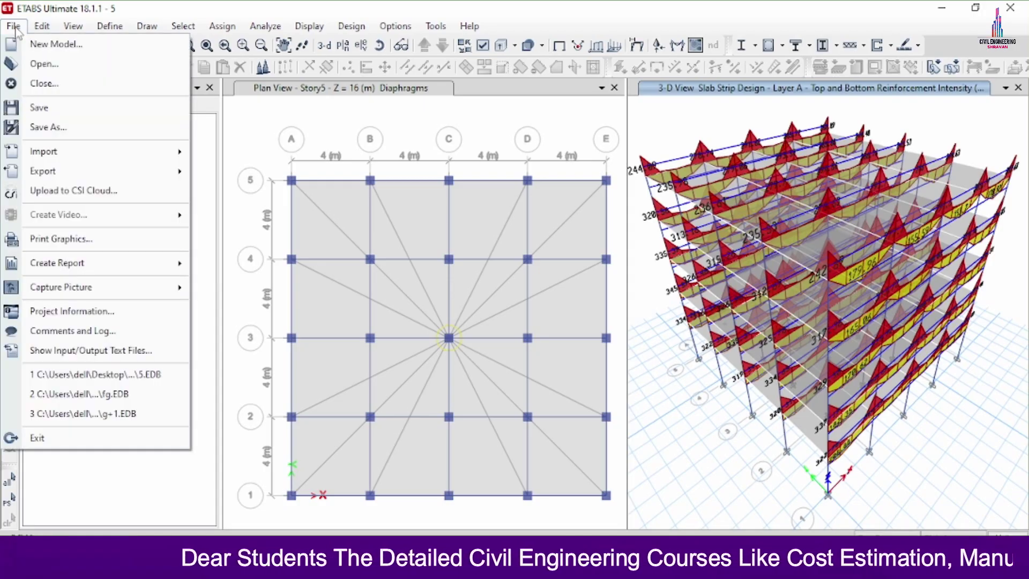
pyautogui.press('Escape')
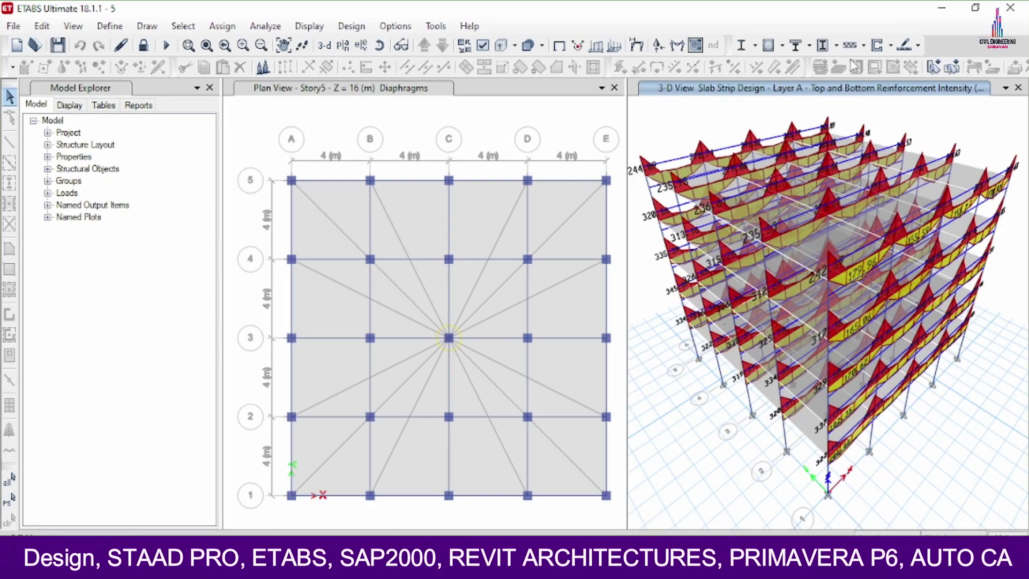
pyautogui.press('super+d')
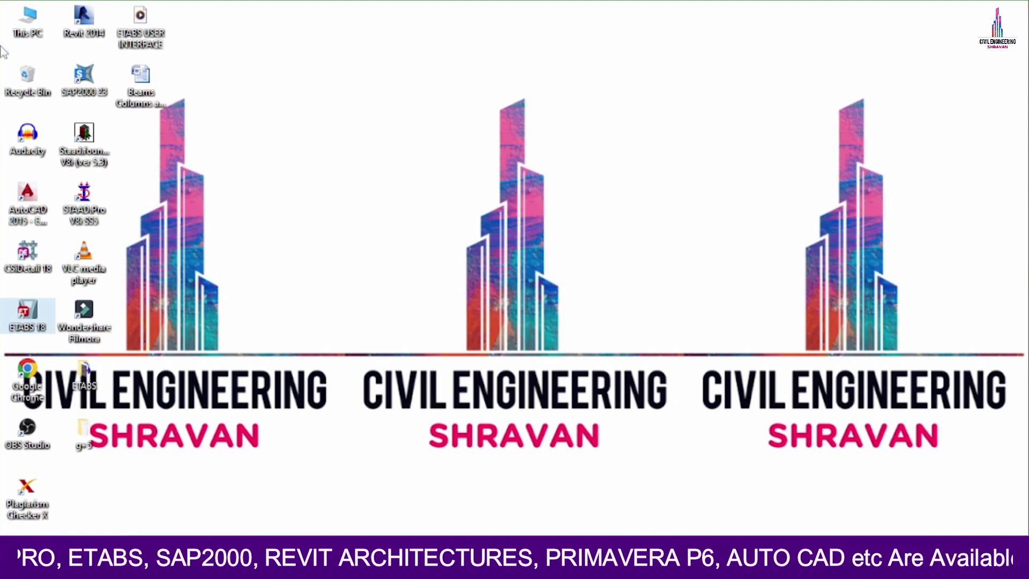
pyautogui.doubleClick(27, 255)
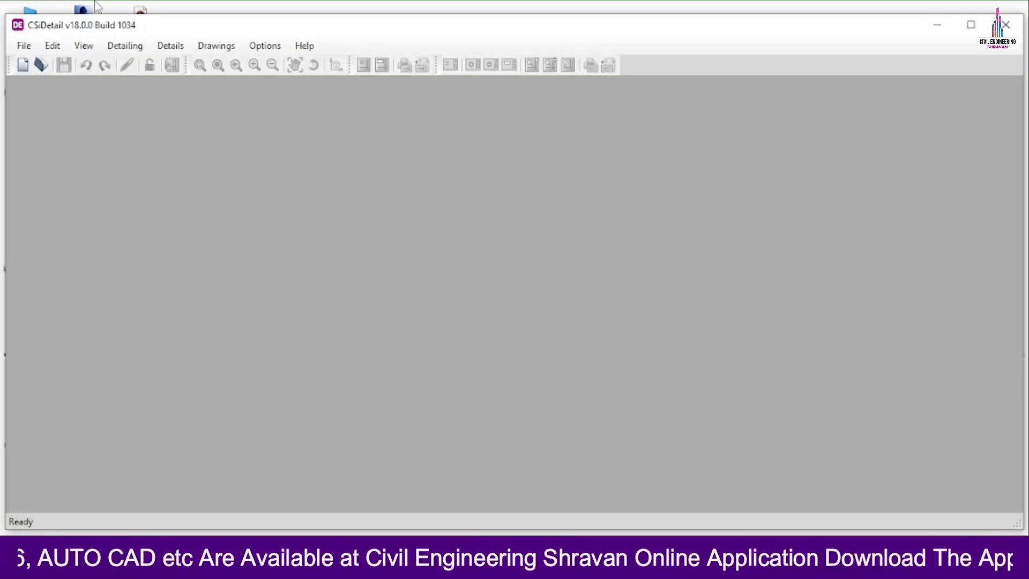
# Create a new detailing project from the ETABS model file 5 in the g+5 folder and dismiss the import report.
pyautogui.click(24, 45)
pyautogui.click(54, 67)
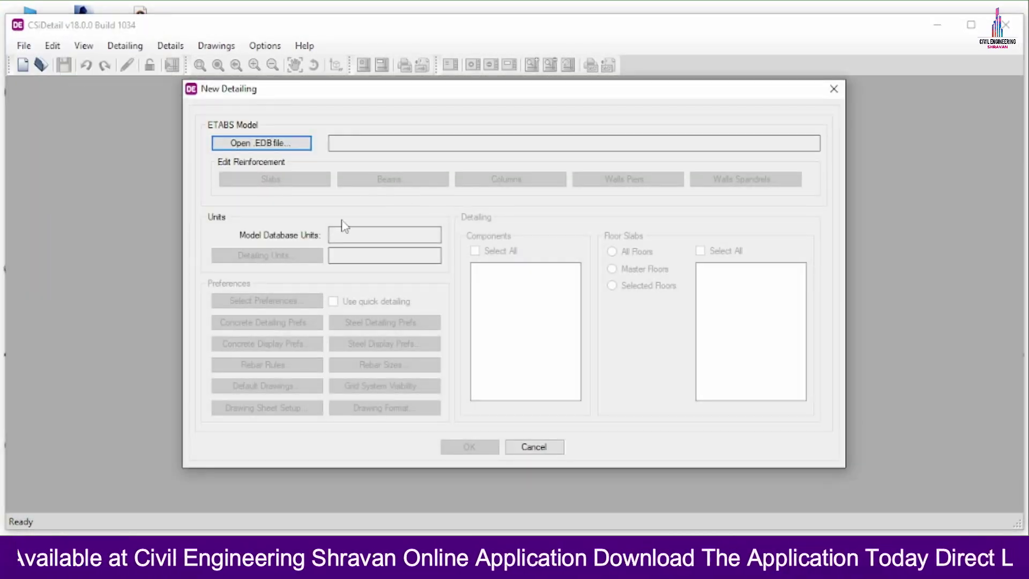
pyautogui.click(256, 144)
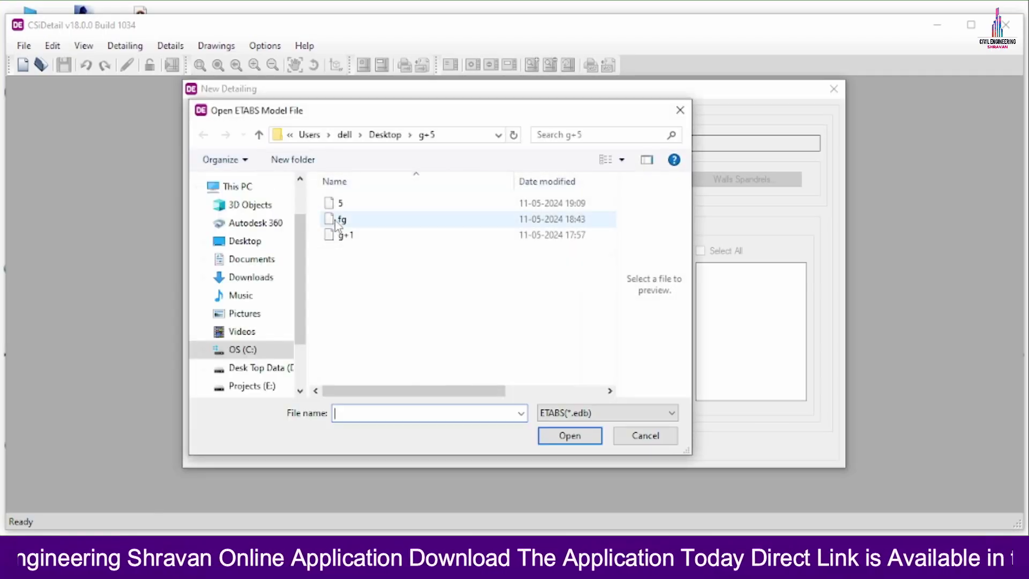
pyautogui.doubleClick(341, 204)
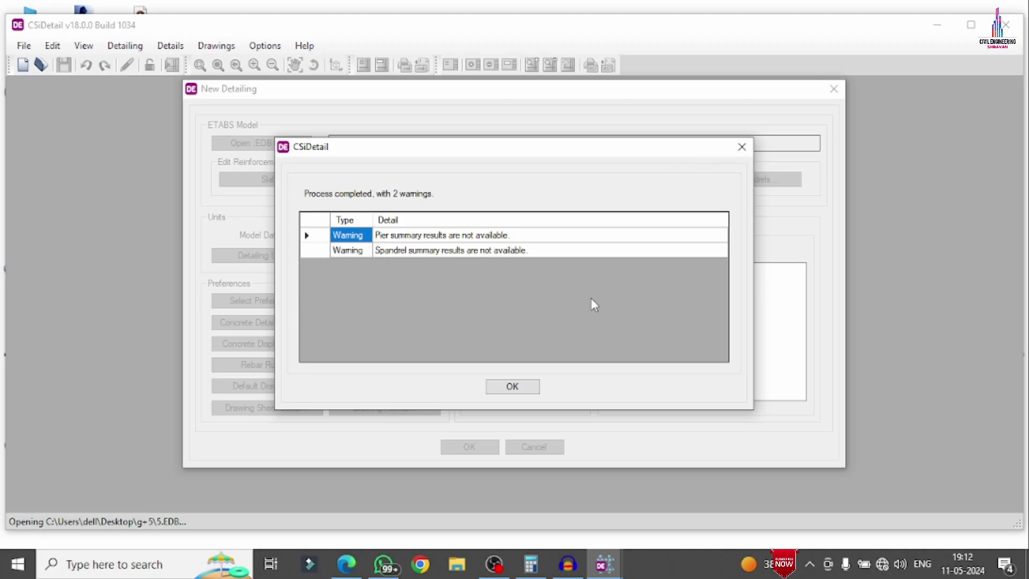
pyautogui.click(513, 388)
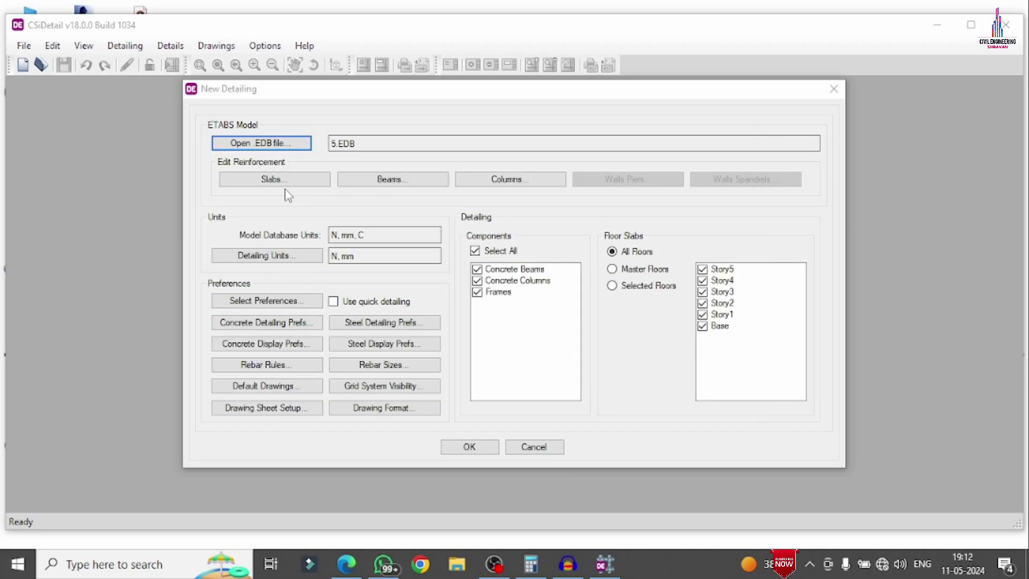
# Set the detailing units to the SI (25) rebar set with force in Kilonewton.
pyautogui.click(271, 256)
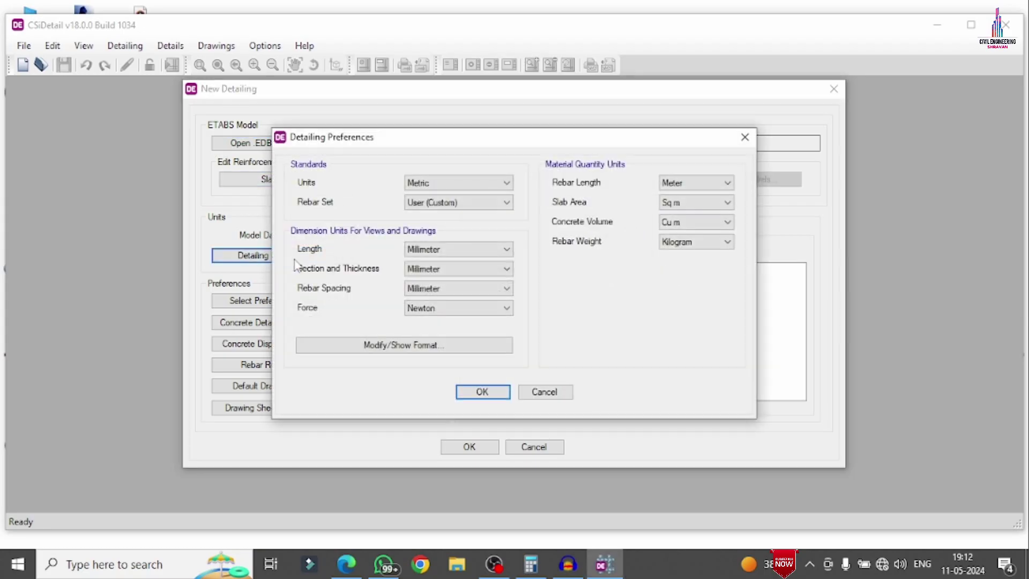
pyautogui.click(422, 203)
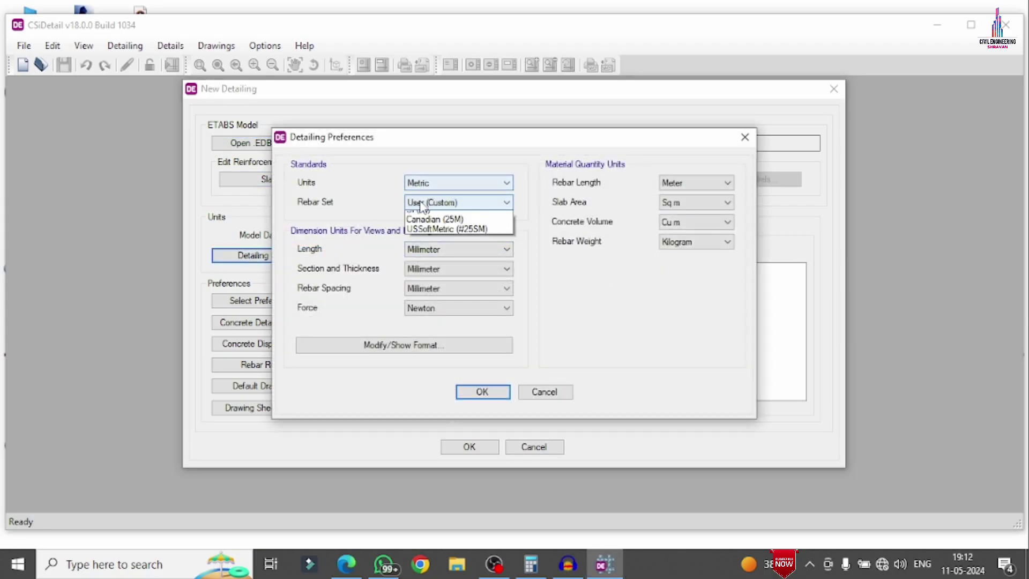
pyautogui.click(423, 227)
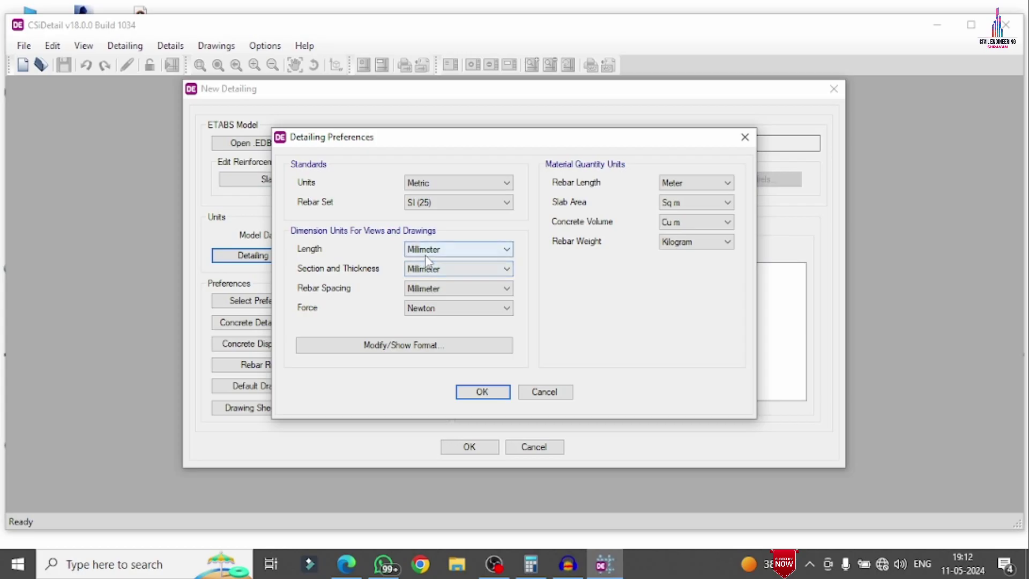
pyautogui.click(423, 308)
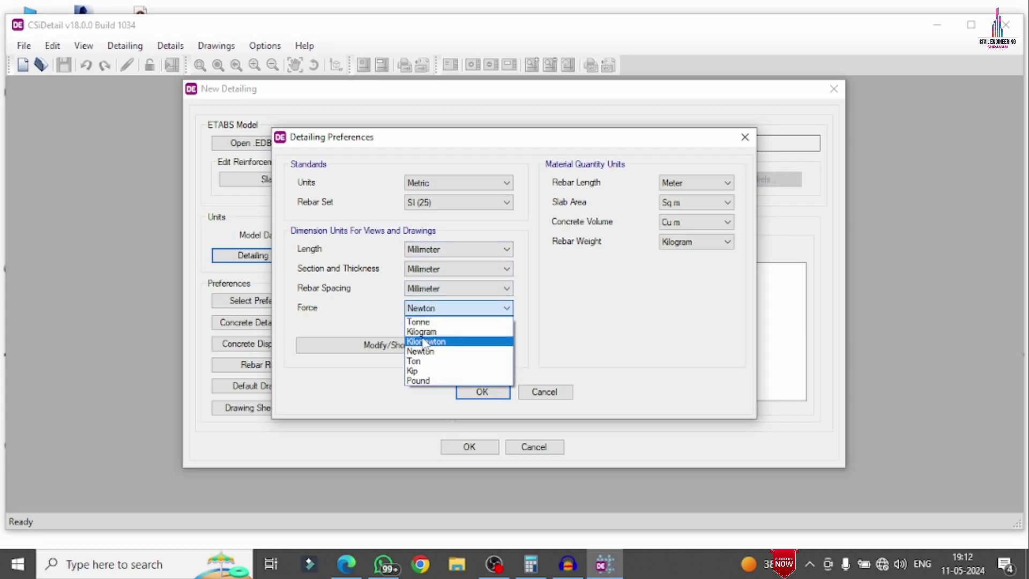
pyautogui.click(423, 342)
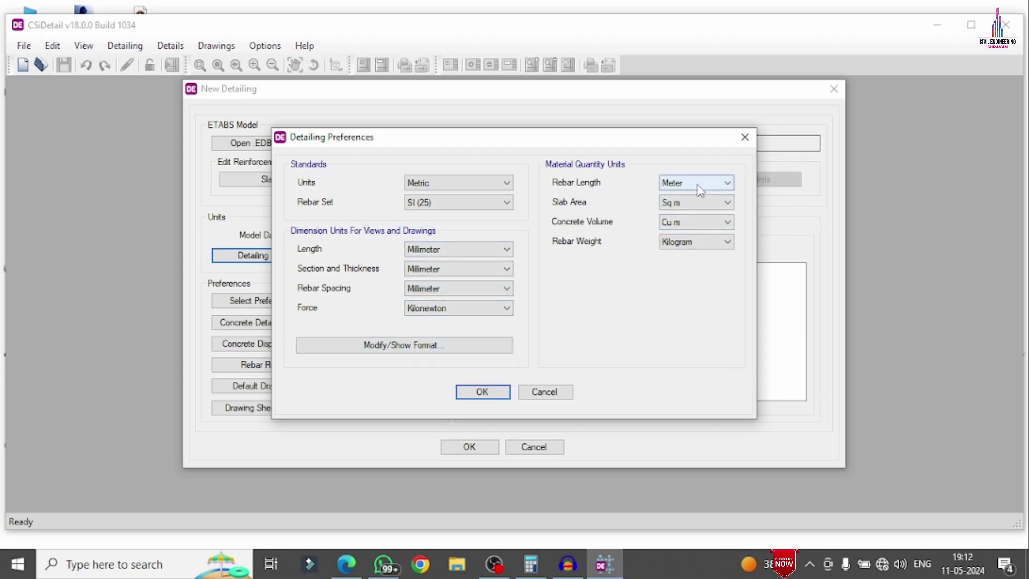
pyautogui.press('Tab')
pyautogui.press('Tab')
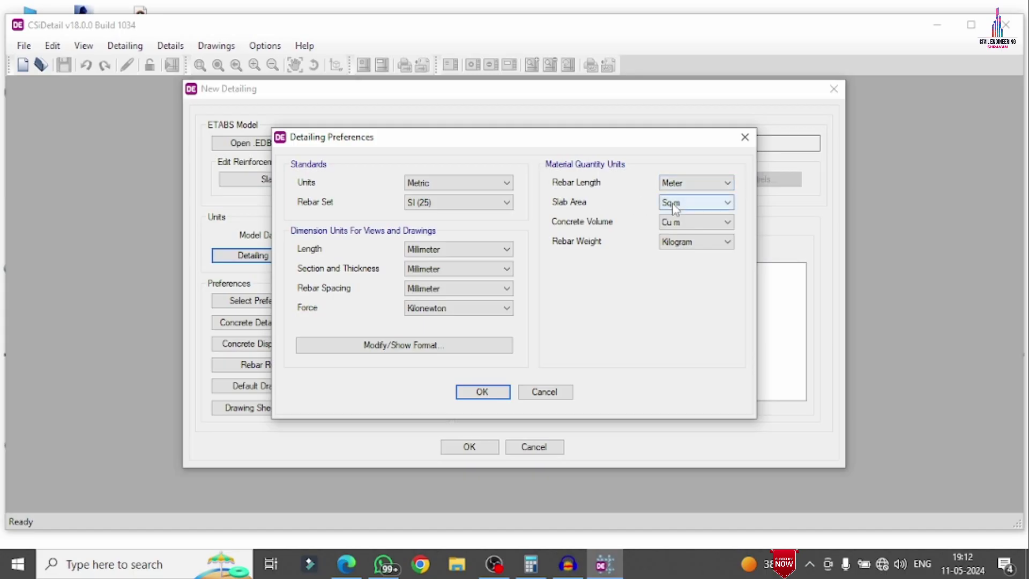
pyautogui.click(478, 391)
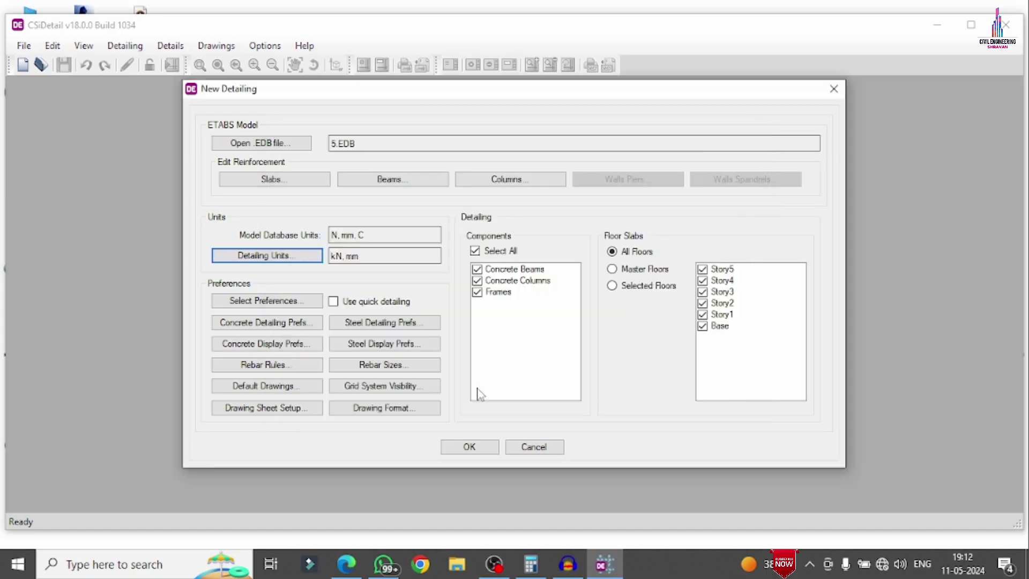
# Base the detailing preferences on the IS 456:2000 standard.
pyautogui.click(248, 302)
pyautogui.click(401, 290)
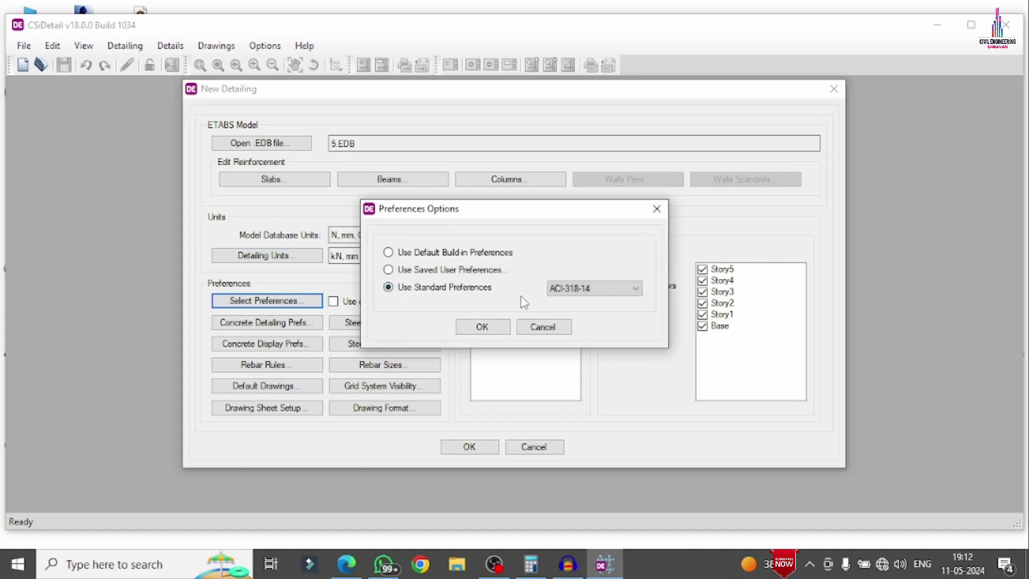
pyautogui.click(568, 288)
pyautogui.click(565, 301)
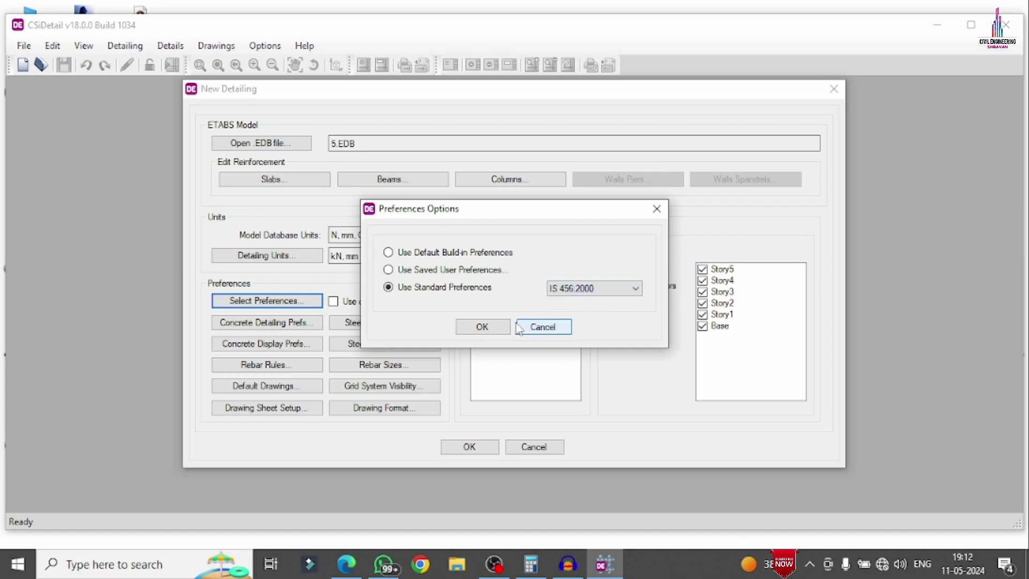
pyautogui.click(481, 327)
# In the slab rebar selection rules, set the minimum bar spacing to 120 mm and the maximum to 300 mm.
pyautogui.click(267, 365)
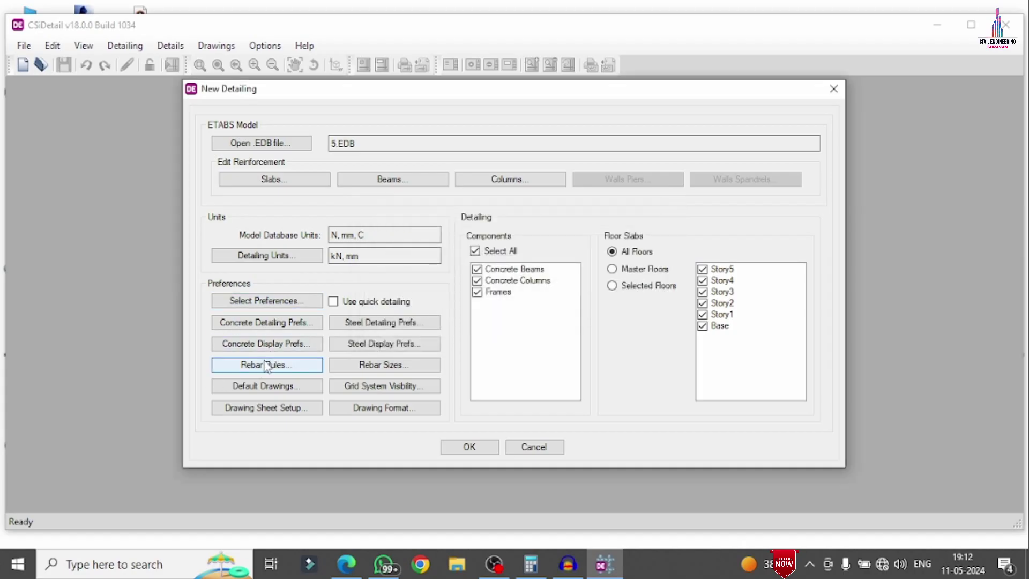
pyautogui.moveTo(396, 192); pyautogui.dragTo(327, 194)
pyautogui.write('120')
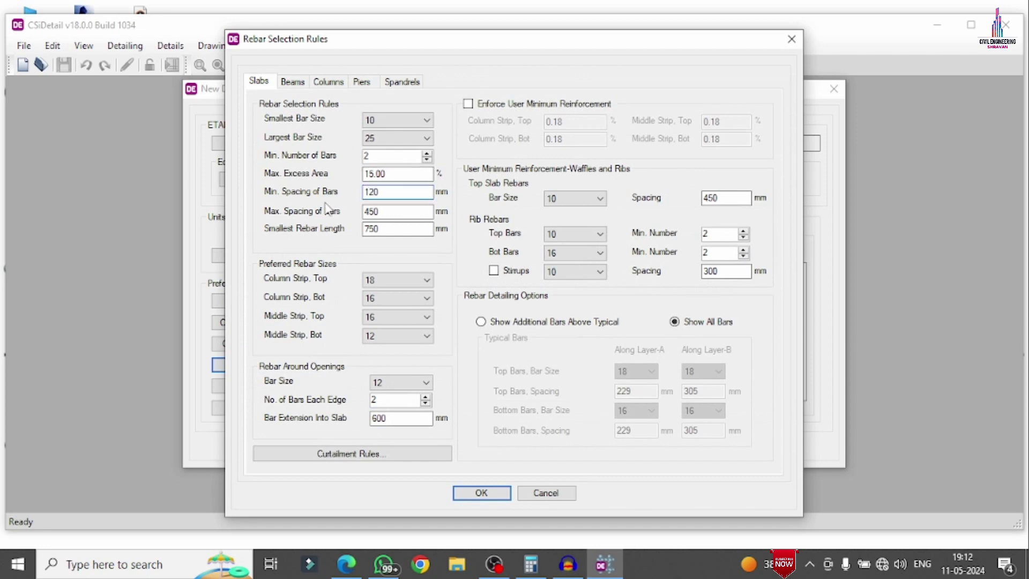
pyautogui.moveTo(385, 212); pyautogui.dragTo(265, 236)
pyautogui.write('300')
# Set the minimum stirrup spacing for non-seismic beams to 120 mm in Zones A, B and C.
pyautogui.click(291, 82)
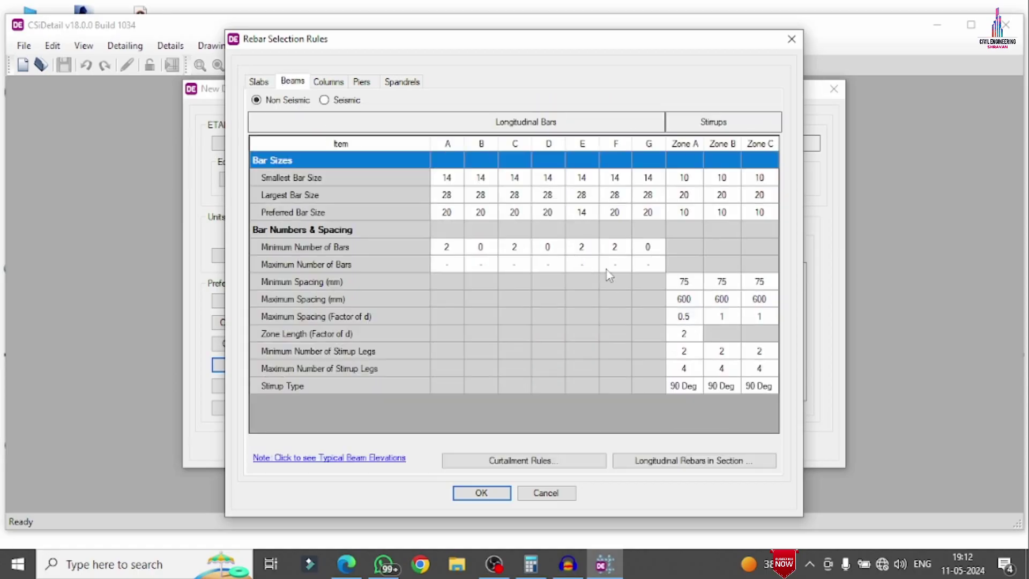
pyautogui.click(692, 283)
pyautogui.click(697, 284)
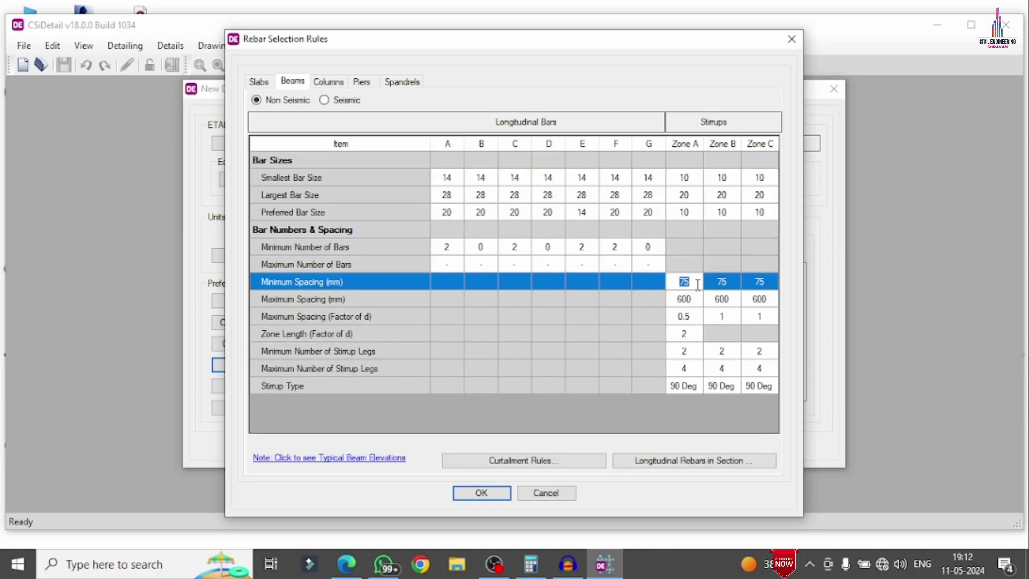
pyautogui.write('120')
pyautogui.click(732, 287)
pyautogui.click(730, 282)
pyautogui.write('12')
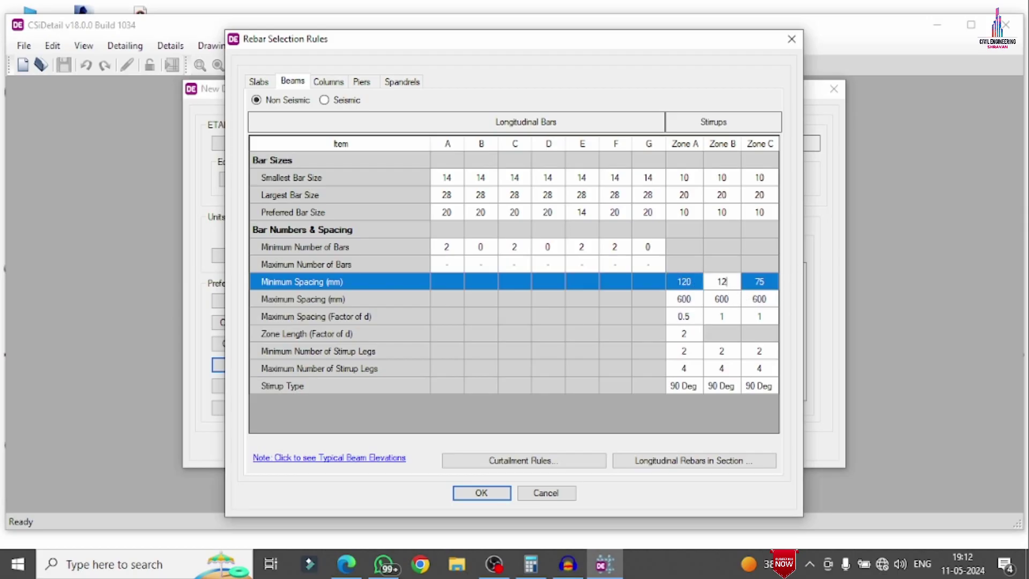
pyautogui.write('0')
pyautogui.click(760, 282)
pyautogui.write('12')
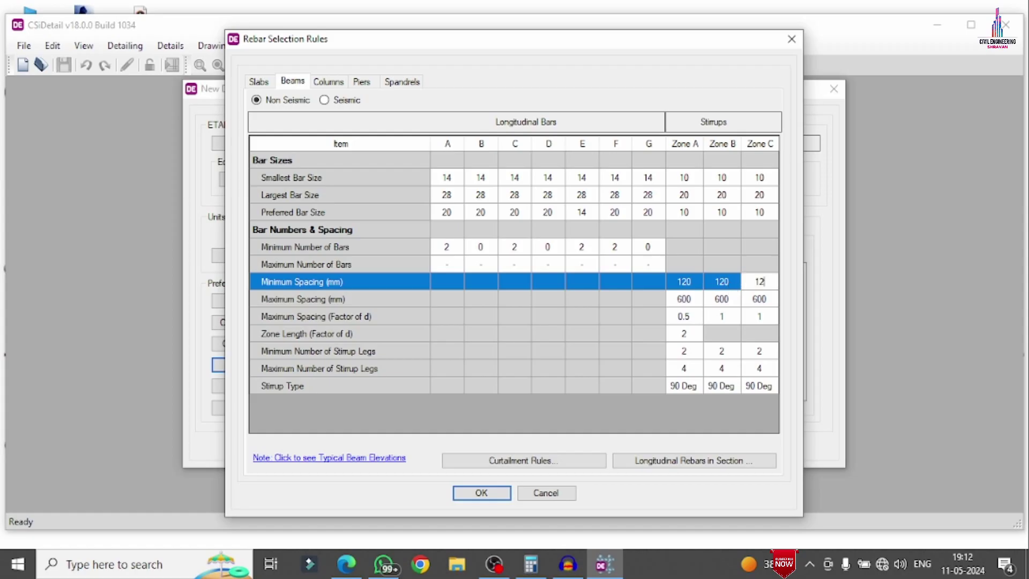
# Set the maximum beam stirrup spacing to 300 mm in Zones A, B and C.
pyautogui.click(695, 300)
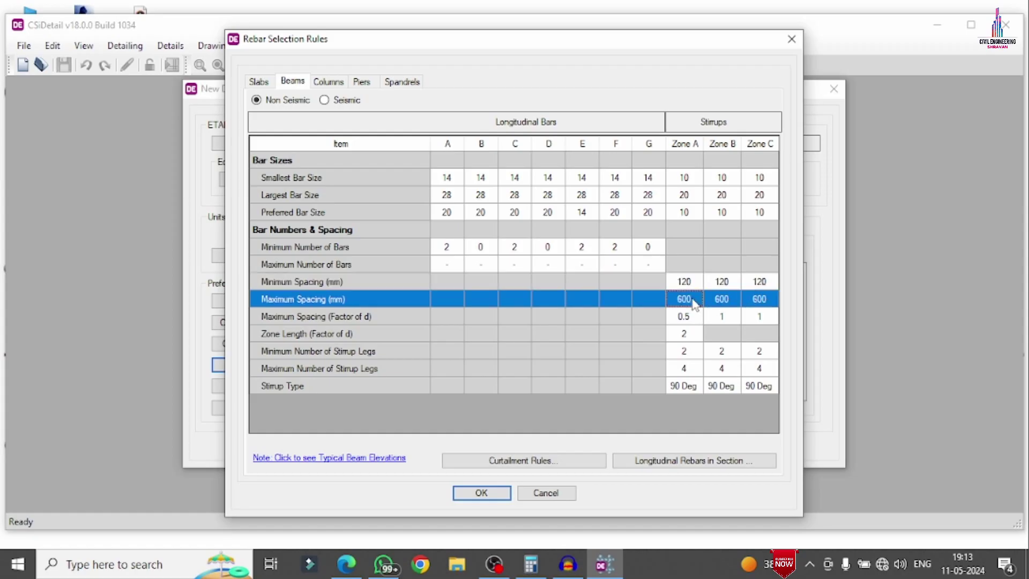
pyautogui.write('300')
pyautogui.press('Tab')
pyautogui.write('3')
pyautogui.press('Tab')
pyautogui.write('300')
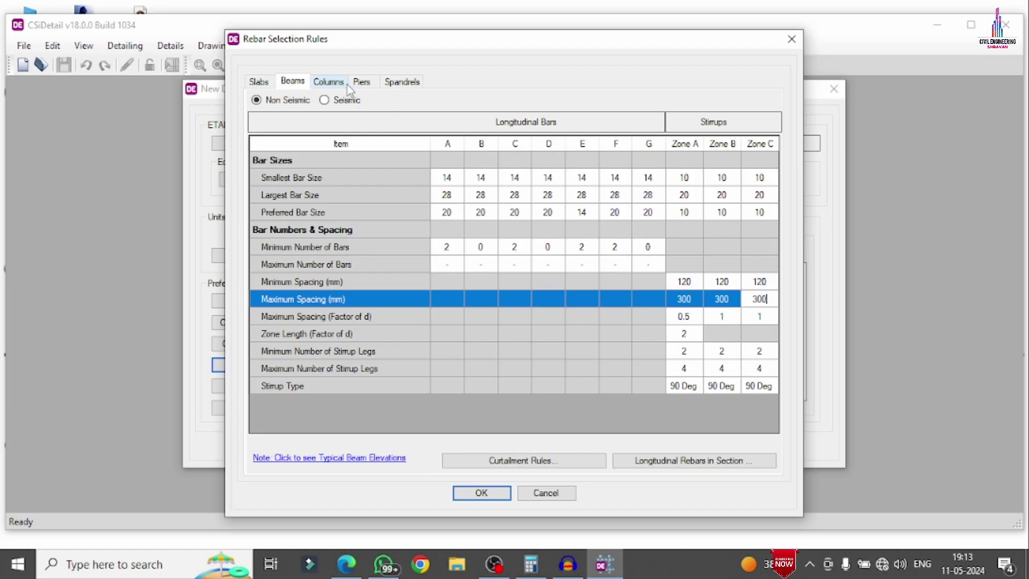
# Set the column ties' minimum spacing to 120 mm, change their maximum spacing, and accept the rebar selection rules.
pyautogui.click(328, 82)
pyautogui.click(668, 310)
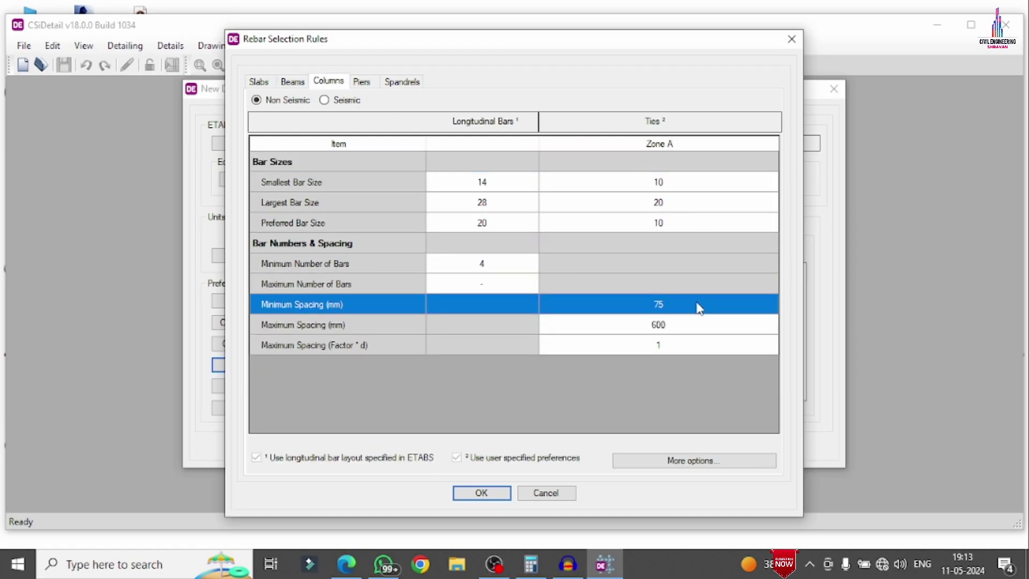
pyautogui.click(700, 302)
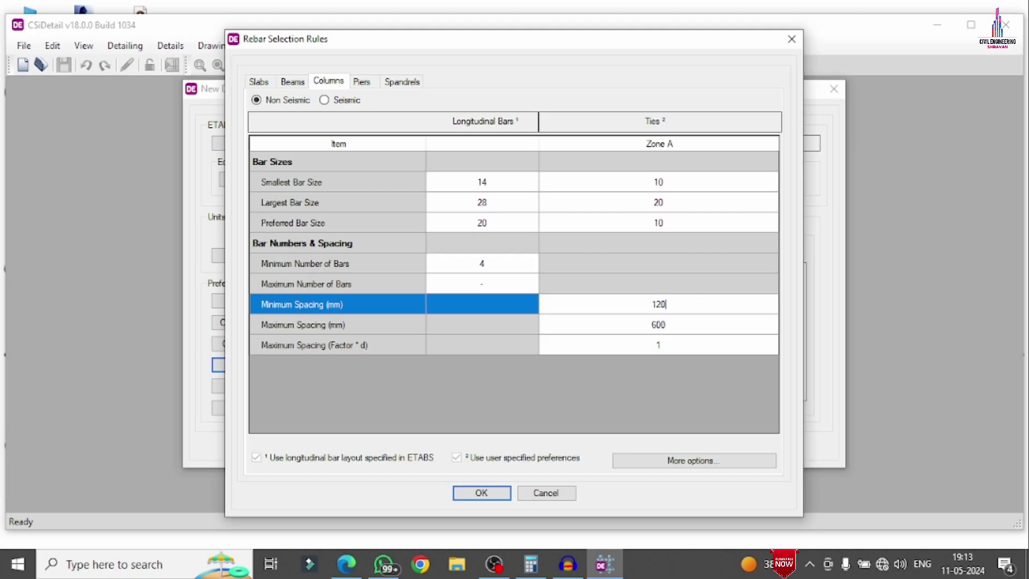
pyautogui.click(687, 327)
pyautogui.click(685, 323)
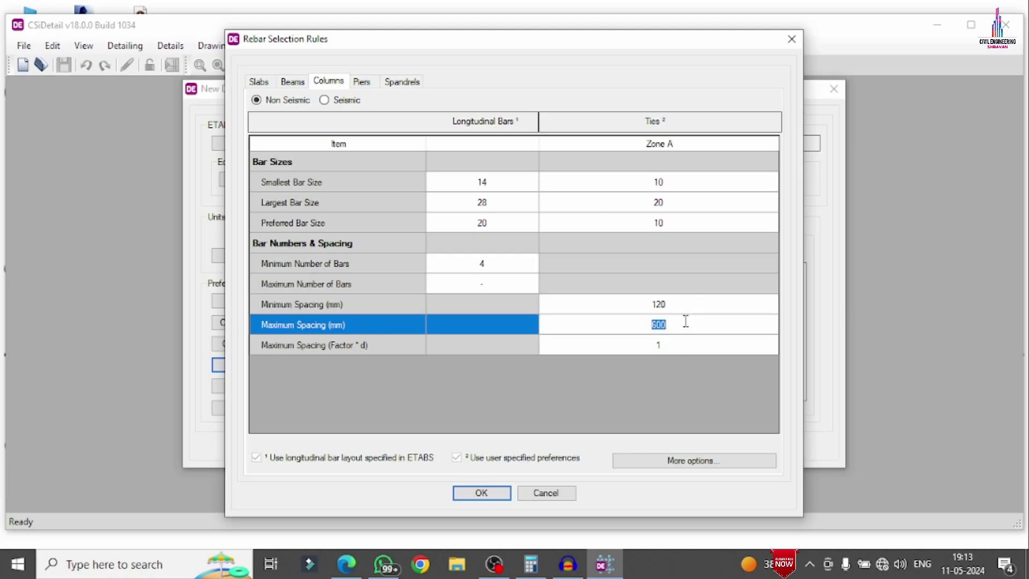
pyautogui.write('3')
pyautogui.click(484, 496)
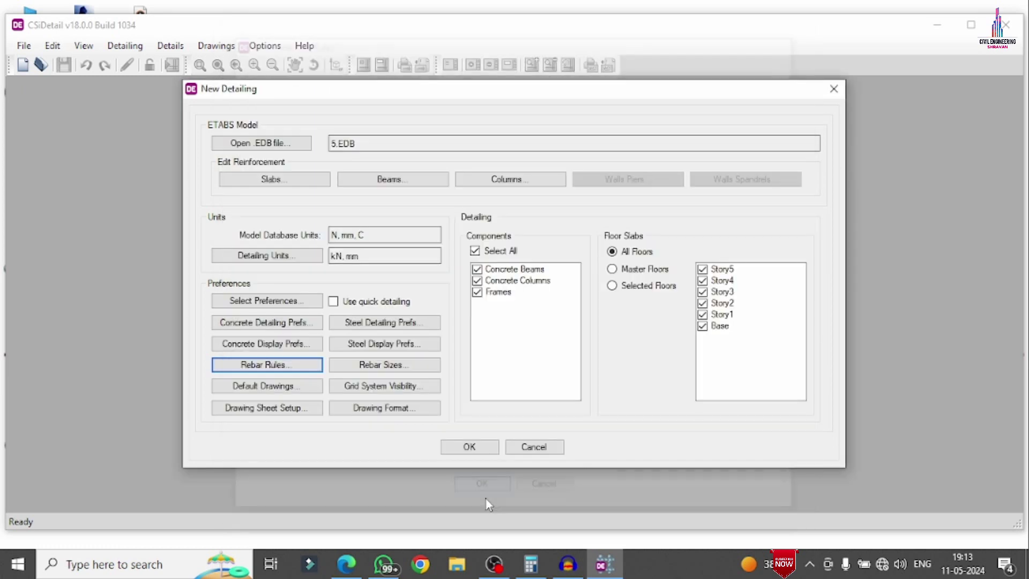
# Generate the detailing for all components and floors and go through the Story5 slab rebar plans, including the all-bars plans.
pyautogui.click(466, 448)
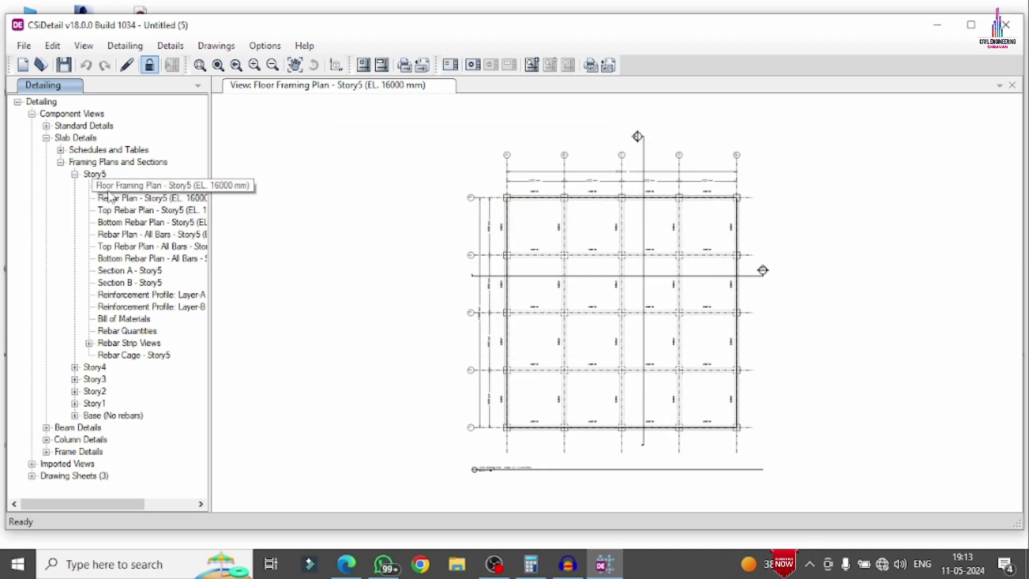
pyautogui.click(137, 198)
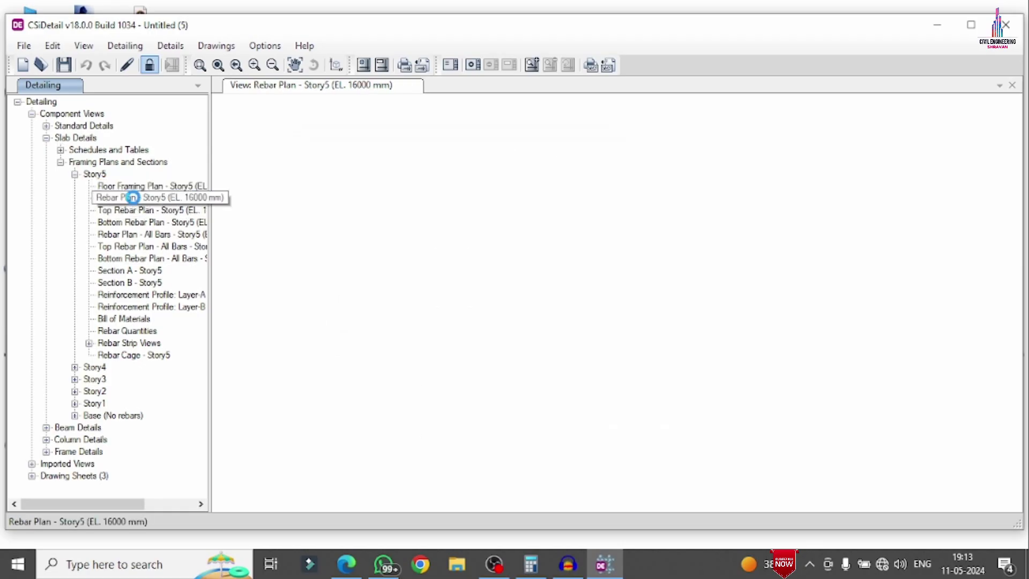
pyautogui.click(121, 210)
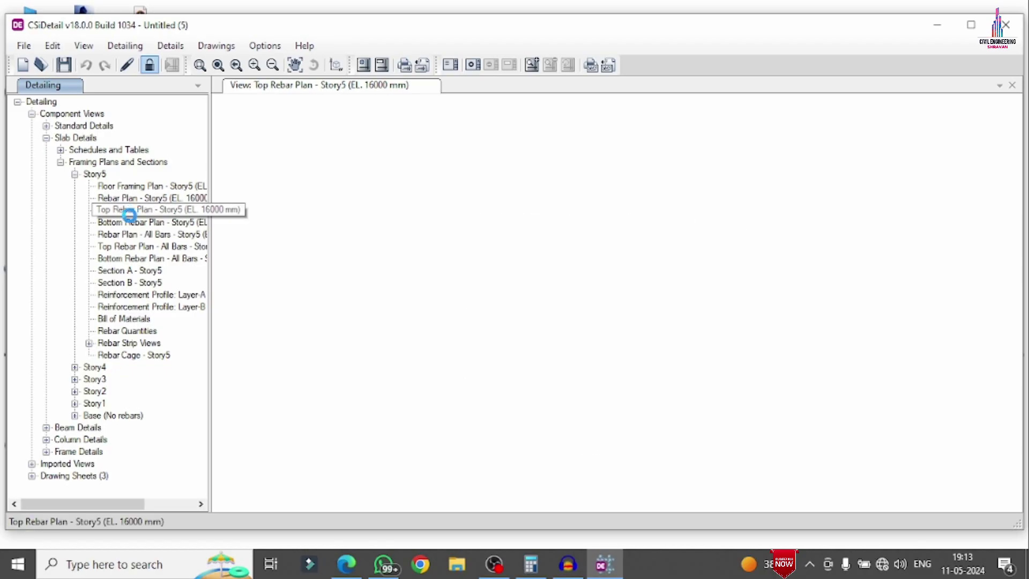
pyautogui.click(115, 222)
pyautogui.click(118, 234)
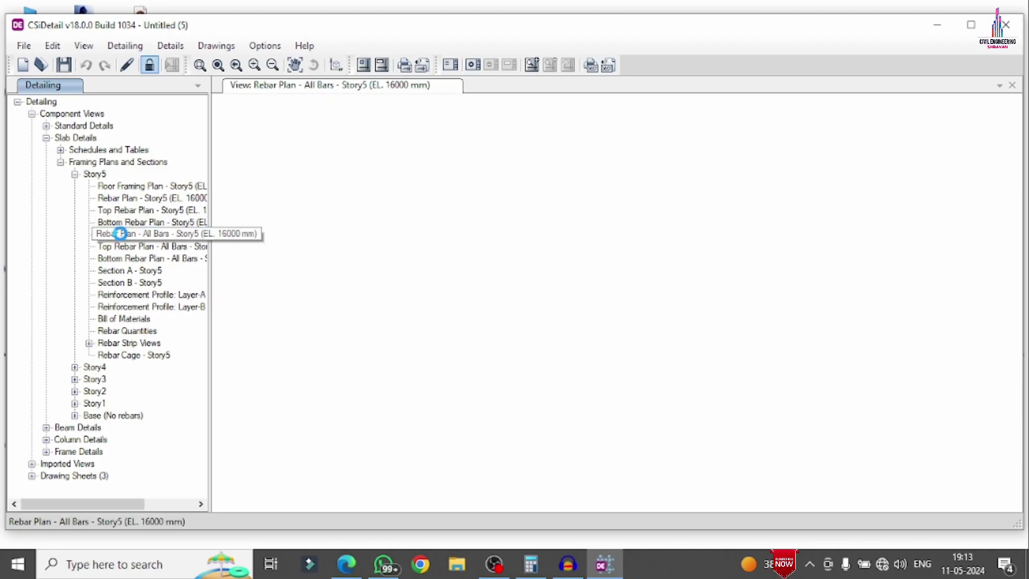
pyautogui.click(117, 247)
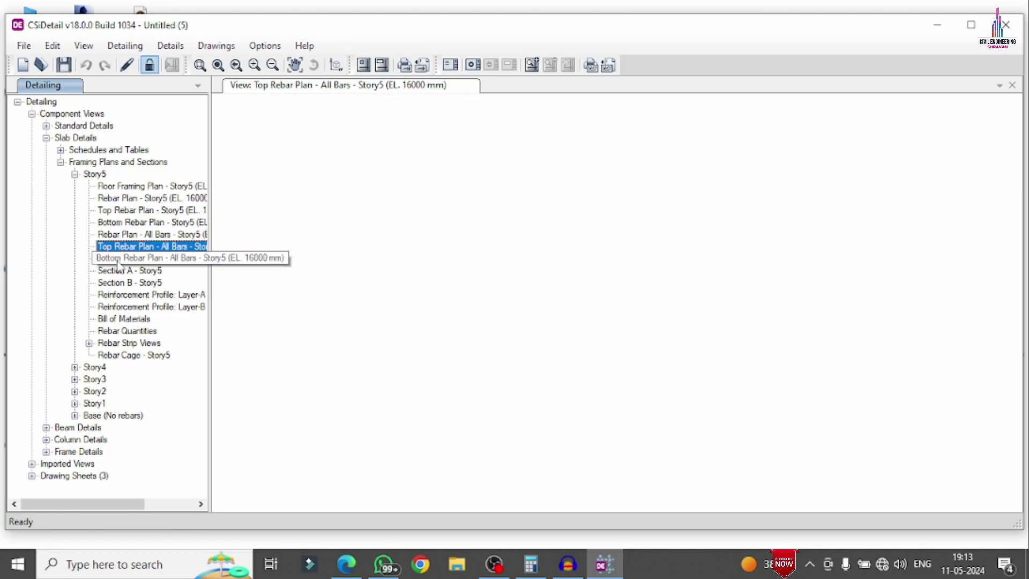
pyautogui.click(116, 258)
# View Story5 slab Sections A and B, the Layer-A and Layer-B reinforcement profiles, and the bill of materials.
pyautogui.click(122, 271)
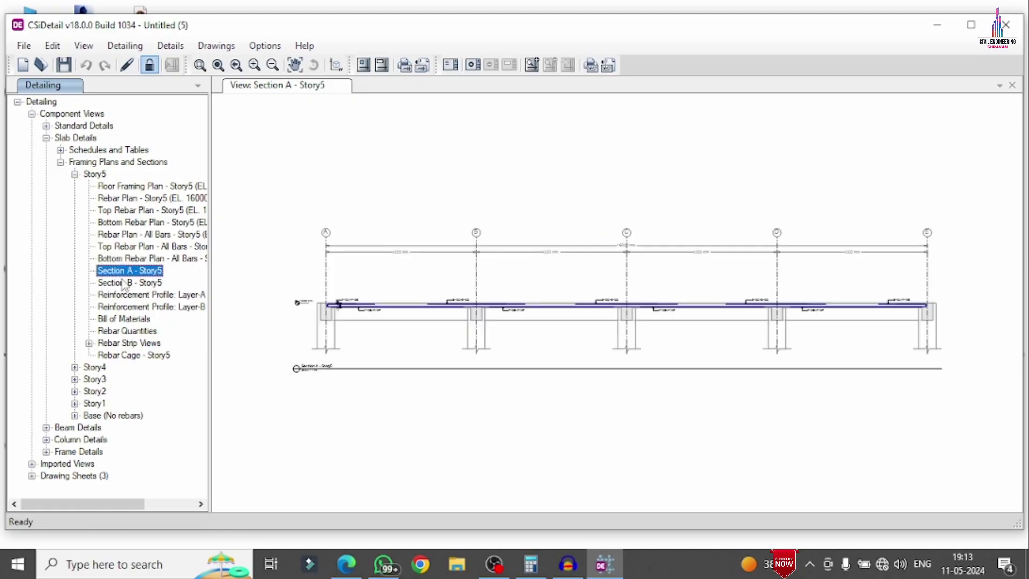
pyautogui.click(126, 283)
pyautogui.click(134, 295)
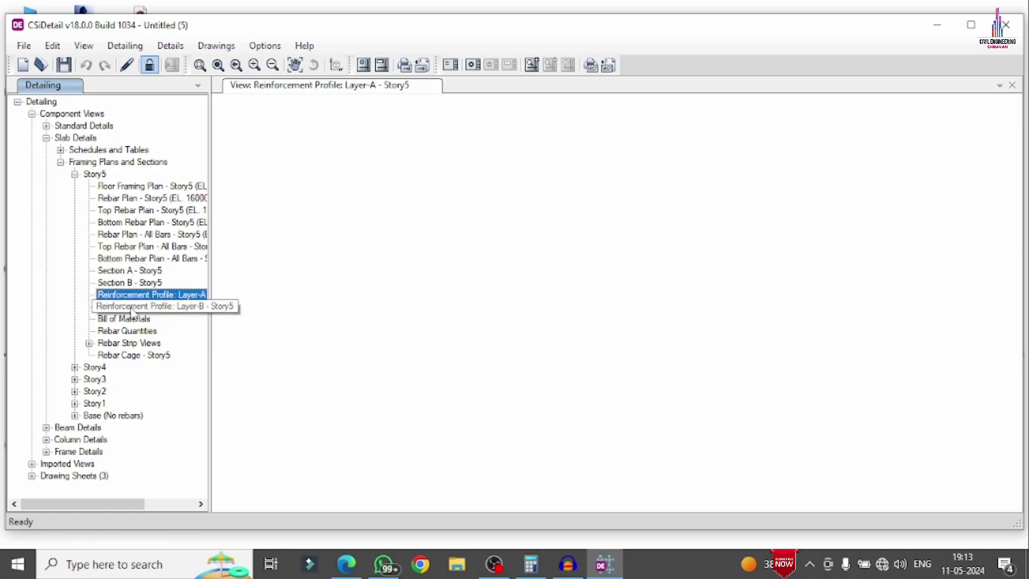
pyautogui.click(131, 306)
pyautogui.click(124, 320)
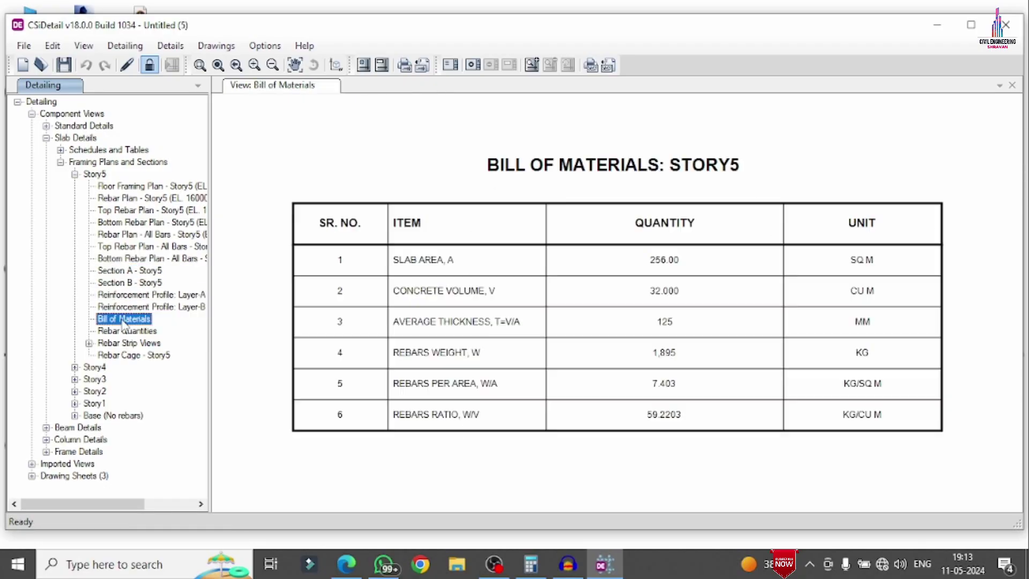
# Display the Story5 slab rebar cage in a maximized window and inspect it in 3D from above.
pyautogui.click(114, 356)
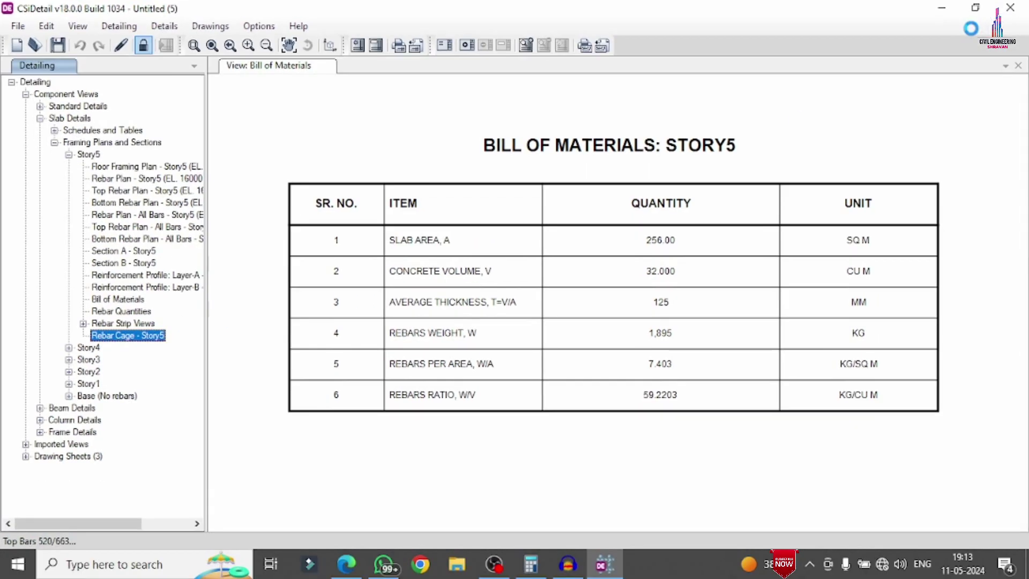
pyautogui.click(971, 25)
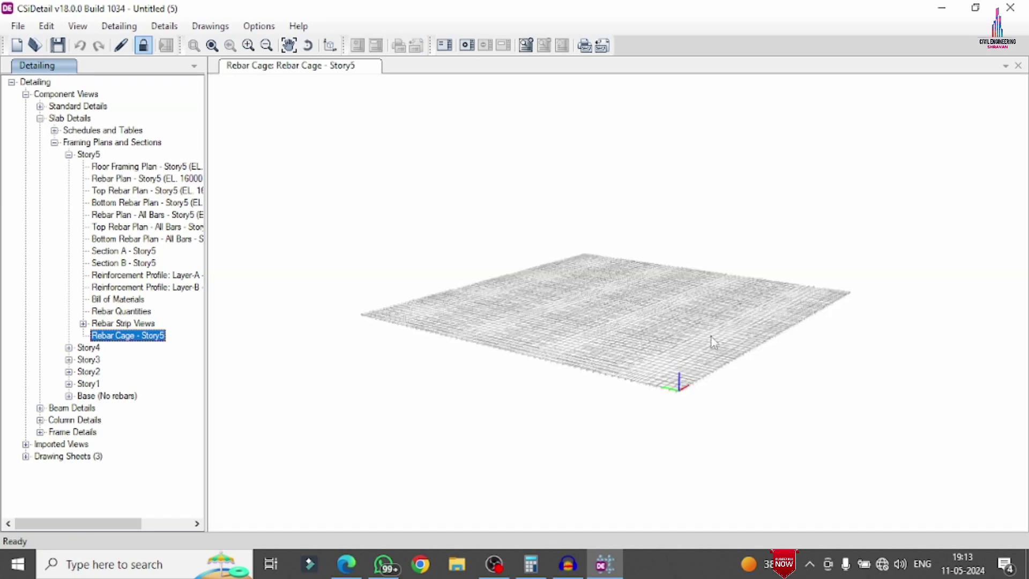
pyautogui.moveTo(712, 342); pyautogui.dragTo(810, 457)
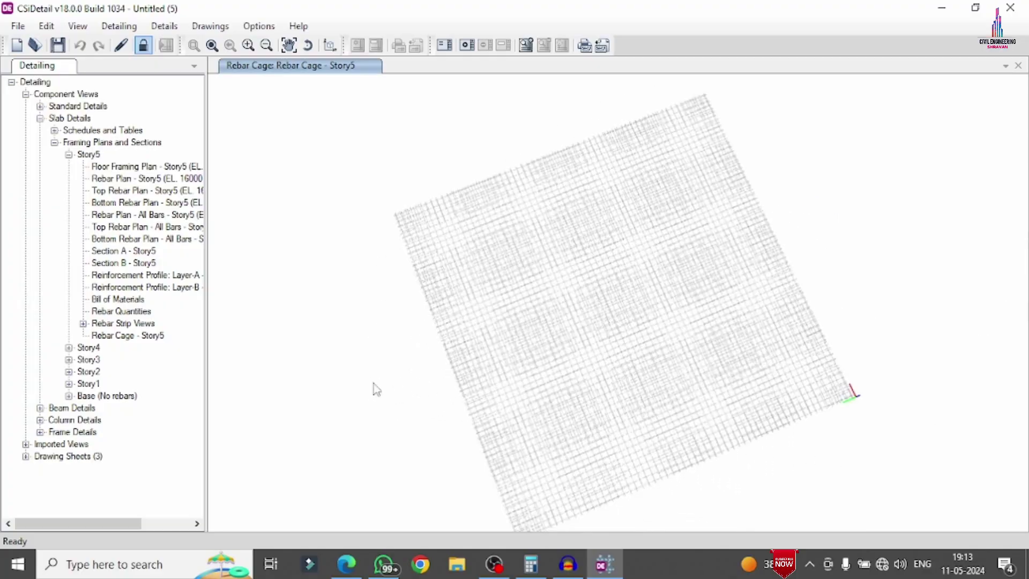
# Find the concrete beam framing plans and view the beam layouts for Story5 and Story4.
pyautogui.click(40, 407)
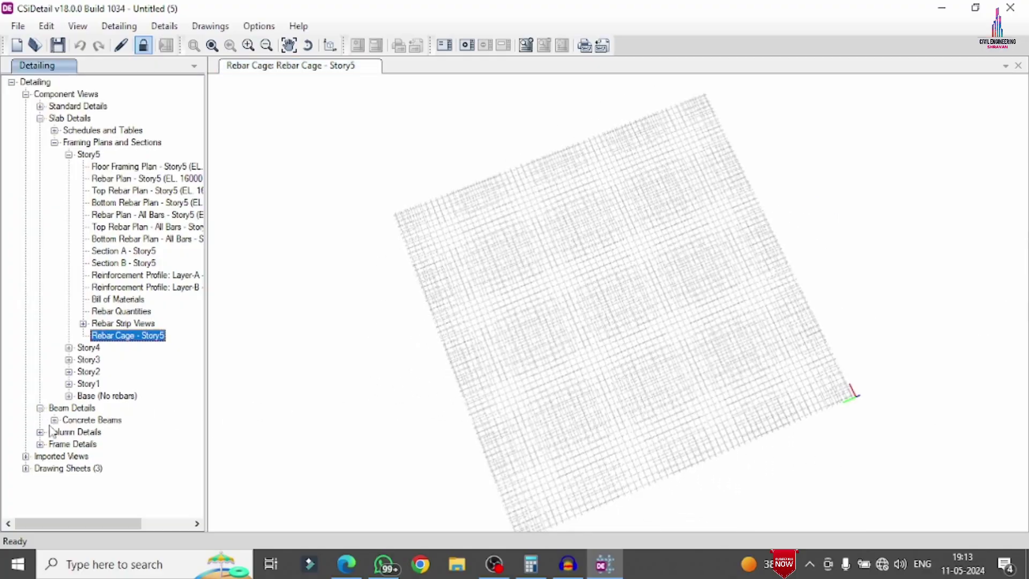
pyautogui.click(55, 420)
pyautogui.hscroll(3, 56, 429)
pyautogui.click(24, 432)
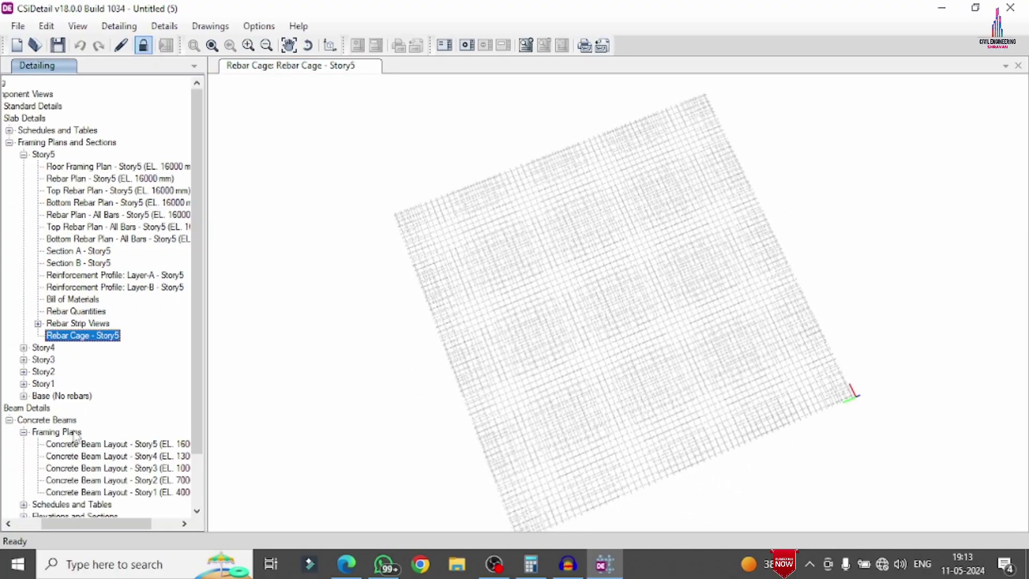
pyautogui.doubleClick(79, 444)
pyautogui.doubleClick(81, 456)
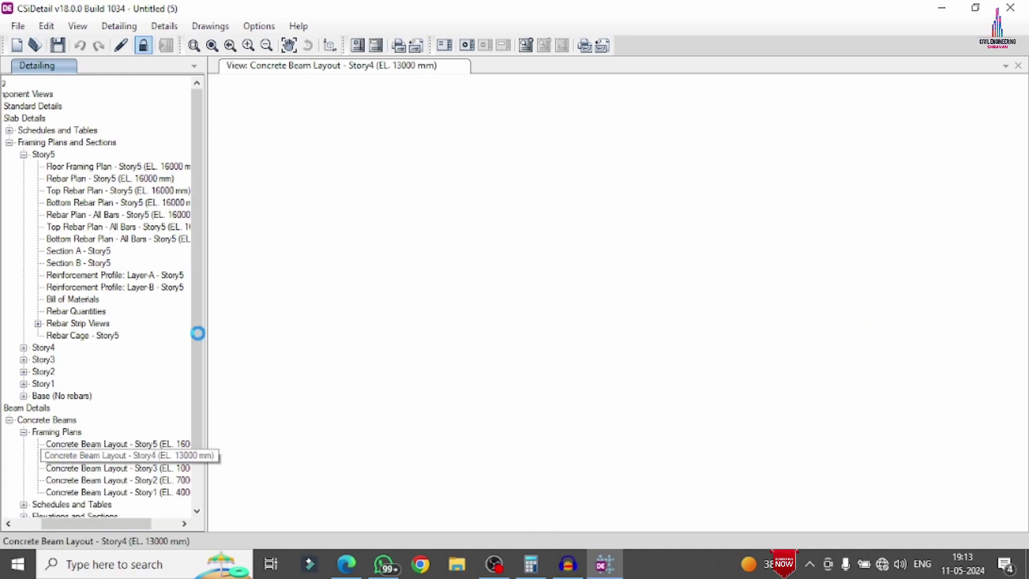
# View the concrete beam rebar table, bill of materials and rebar quantities.
pyautogui.click(24, 444)
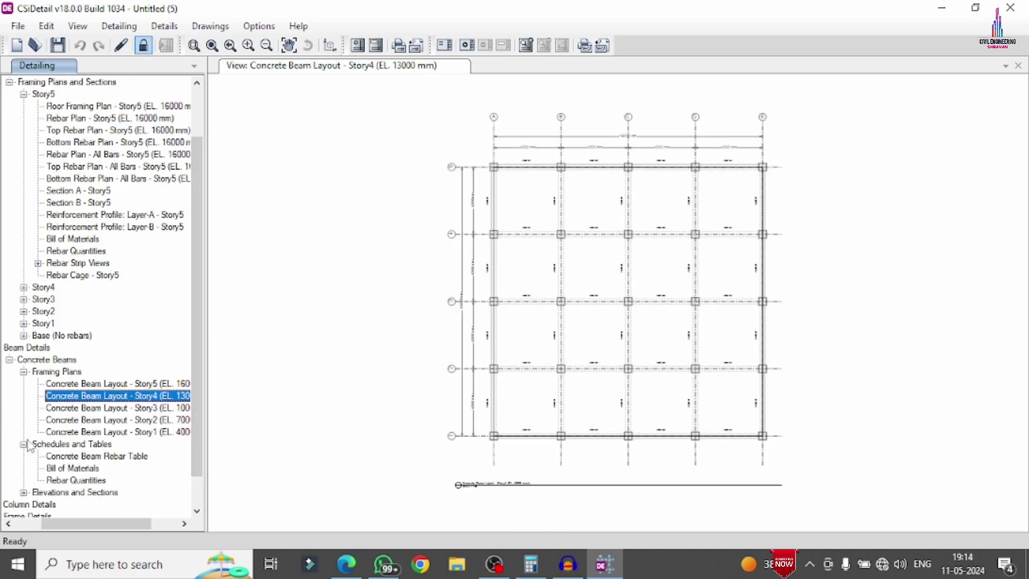
pyautogui.doubleClick(53, 456)
pyautogui.doubleClick(59, 469)
pyautogui.click(59, 481)
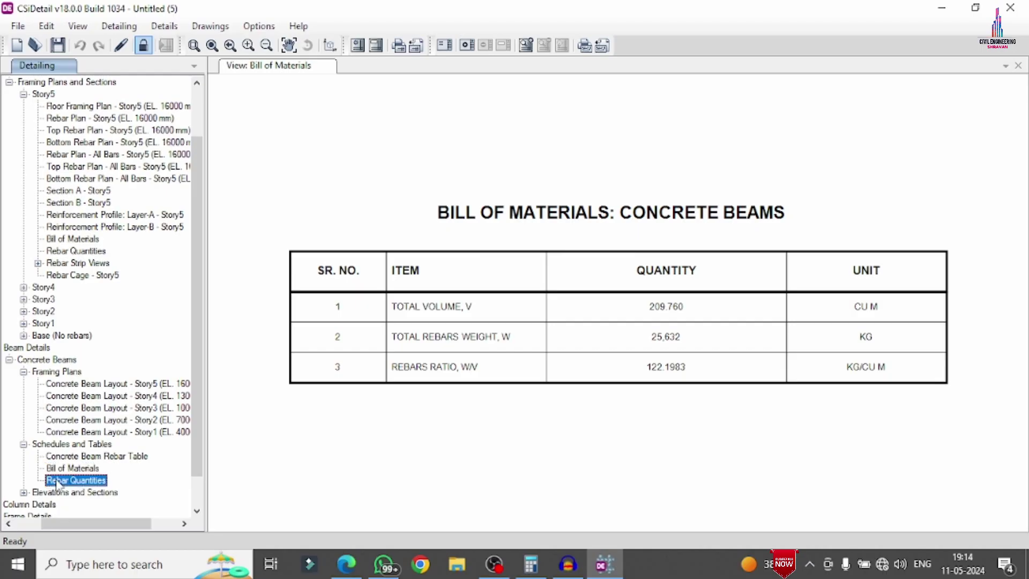
# Find Story3 beam 3CB1 among the beam elevations and sections and view its Sections A and B.
pyautogui.click(24, 493)
pyautogui.scroll(-1, 56, 474)
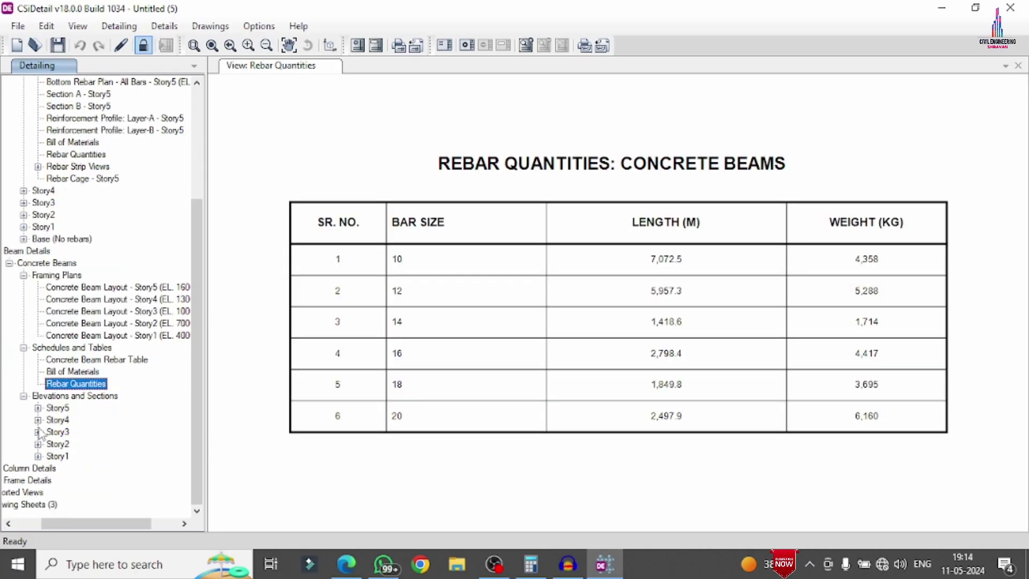
pyautogui.click(37, 432)
pyautogui.click(52, 444)
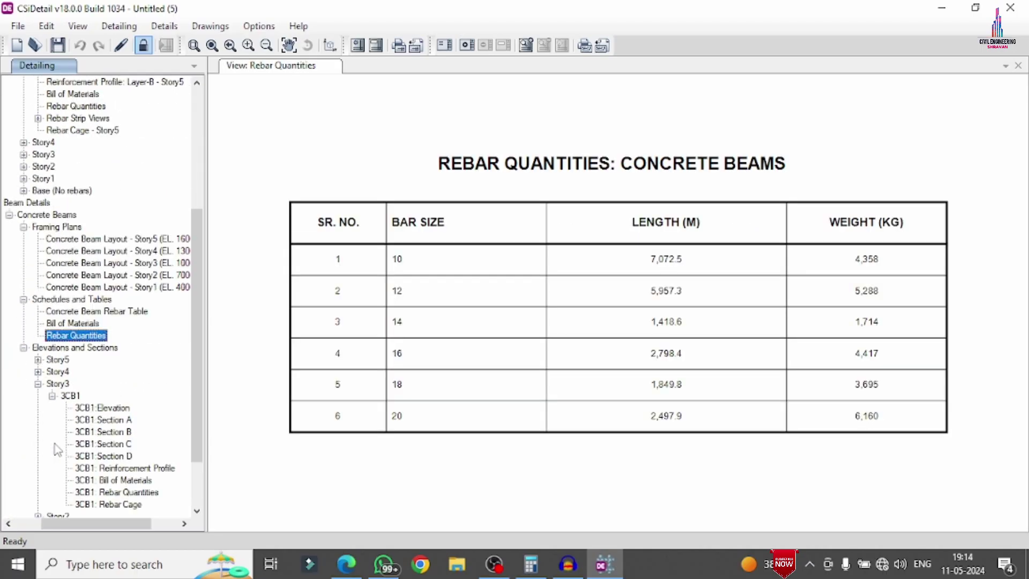
pyautogui.click(128, 421)
pyautogui.click(109, 432)
pyautogui.scroll(-2, 107, 456)
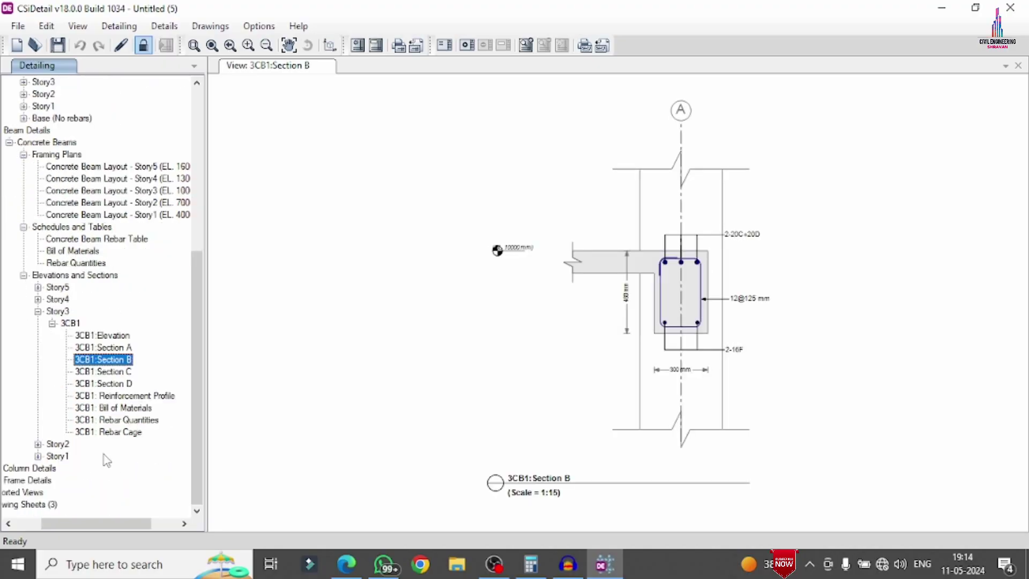
# Display the rebar cage of beam 3CB1 and inspect its stirrups and bent bar ends up close.
pyautogui.click(108, 433)
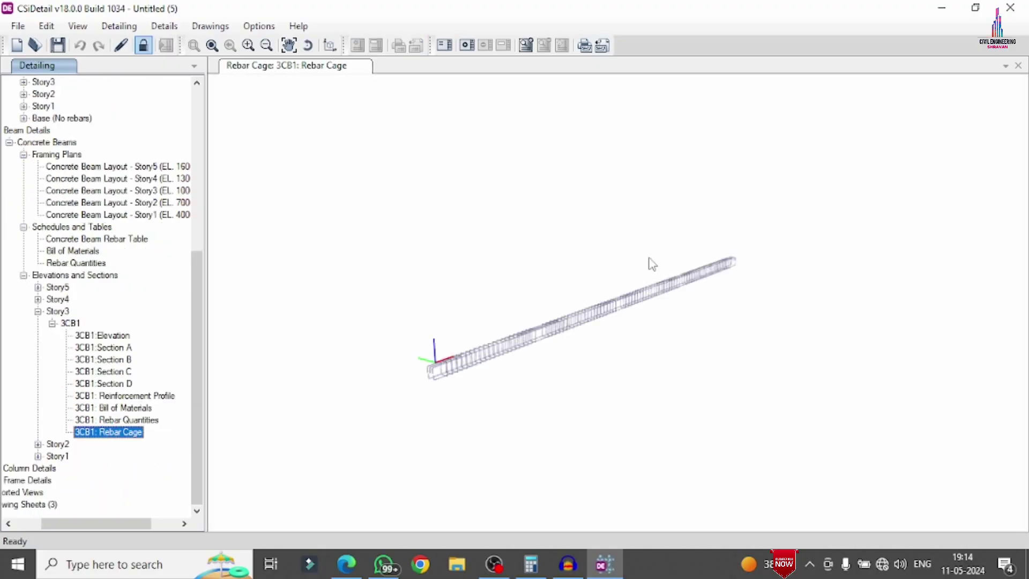
pyautogui.scroll(10, 631, 287)
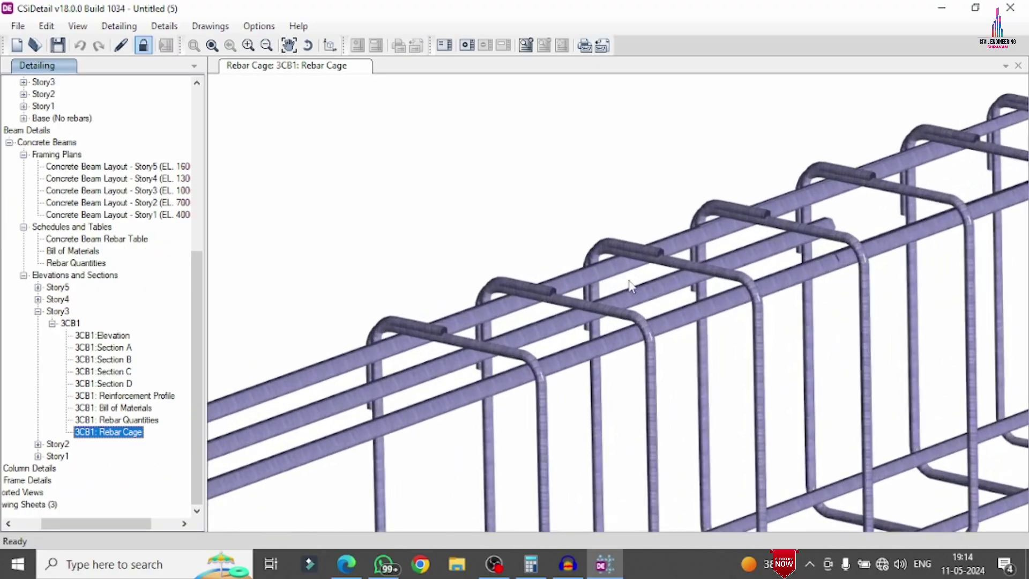
pyautogui.scroll(4, 631, 287)
pyautogui.scroll(-6, 757, 205)
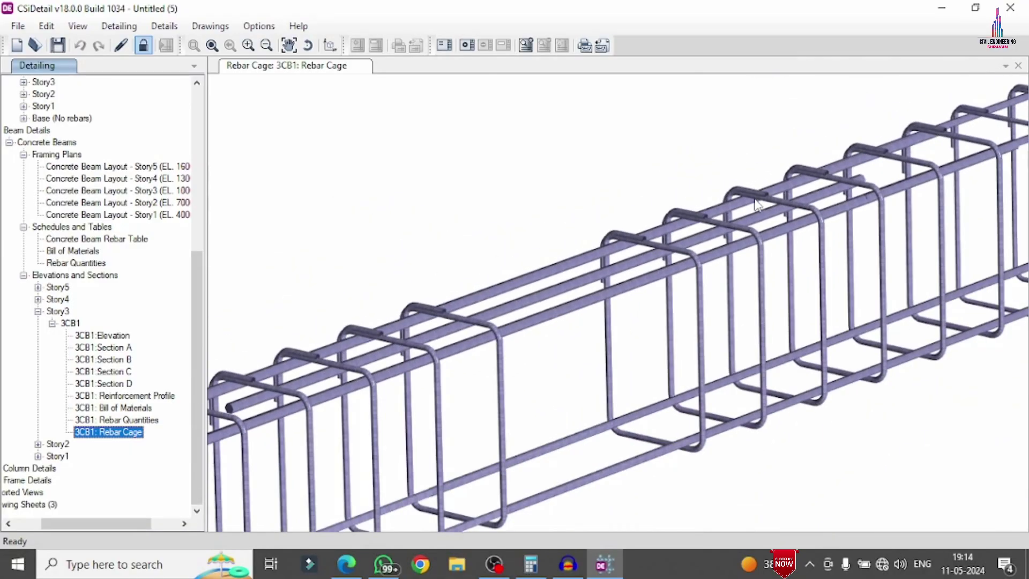
pyautogui.scroll(-8, 757, 205)
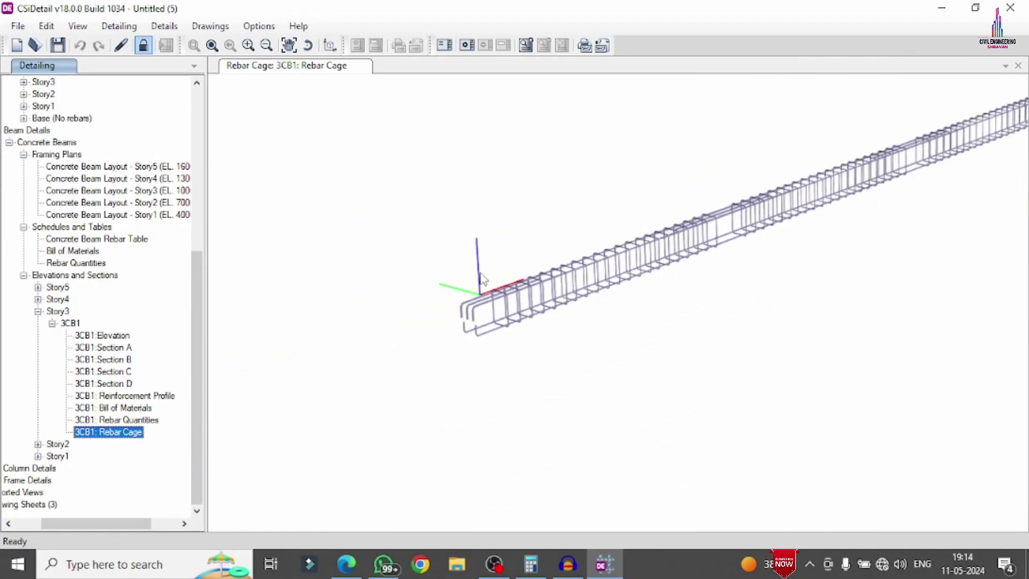
pyautogui.scroll(6, 481, 279)
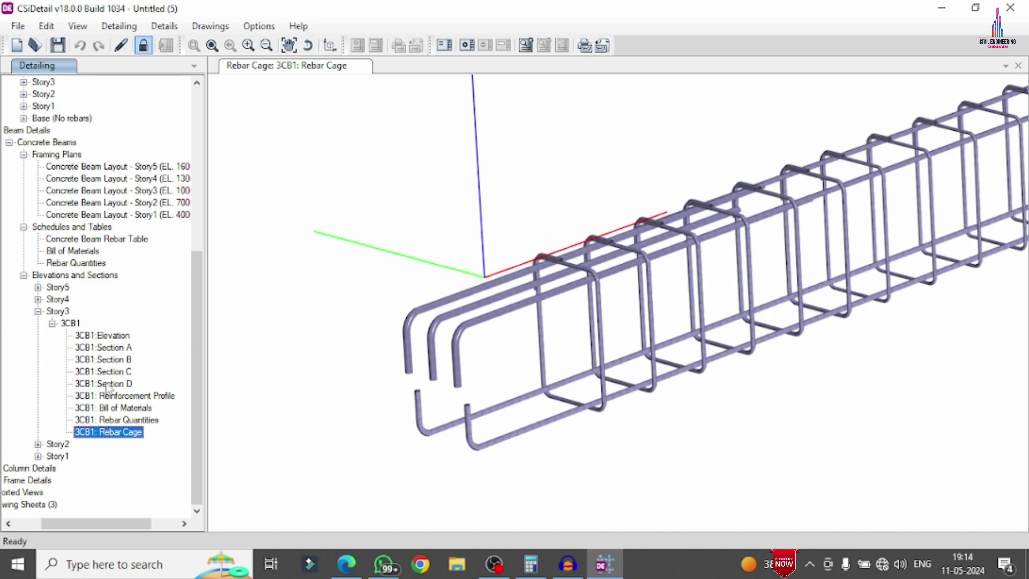
# Find the concrete column framing plans and view the column layout for the Base level.
pyautogui.moveTo(138, 516); pyautogui.dragTo(112, 516)
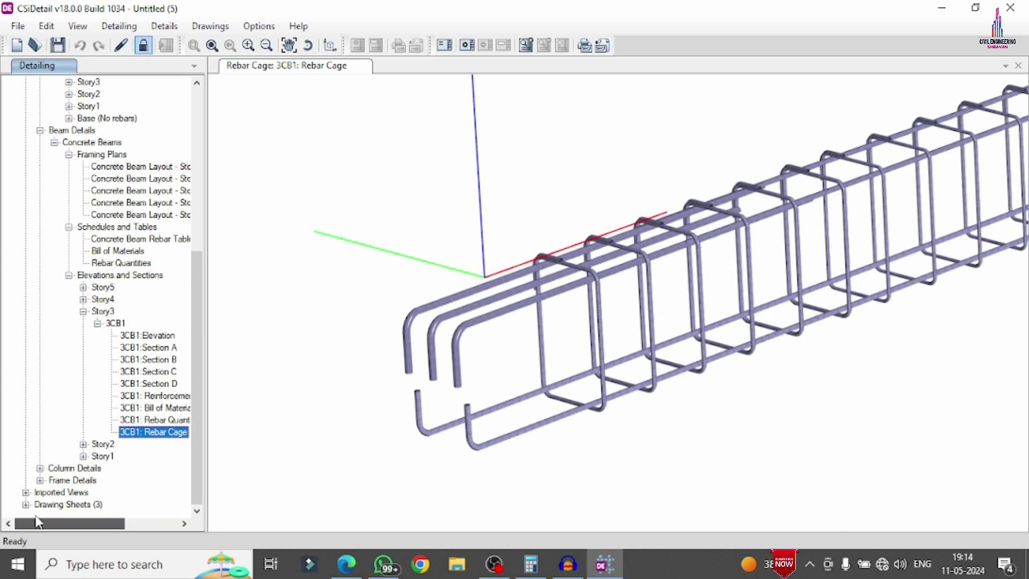
pyautogui.click(40, 469)
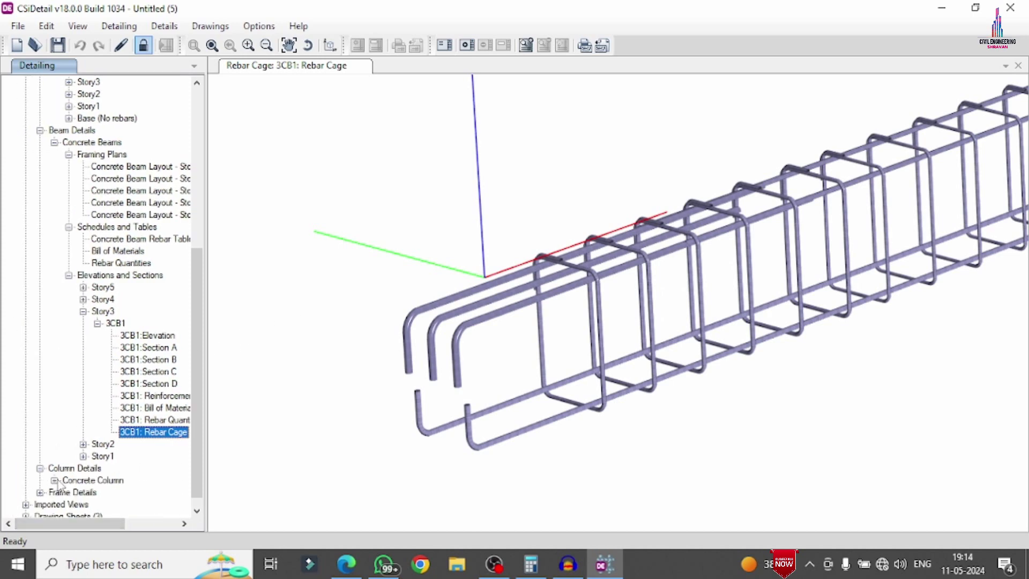
pyautogui.click(54, 481)
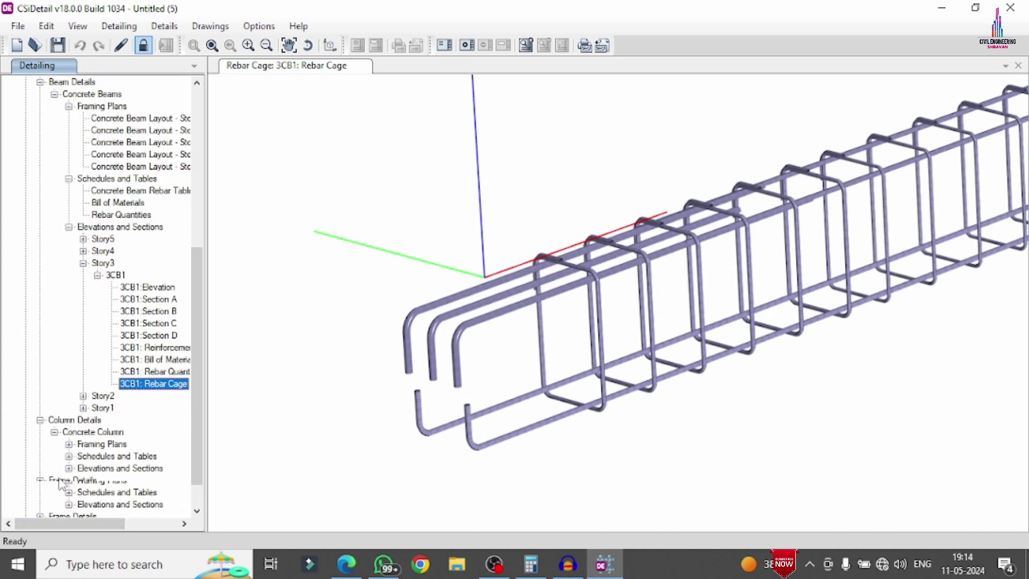
pyautogui.click(68, 444)
pyautogui.doubleClick(96, 456)
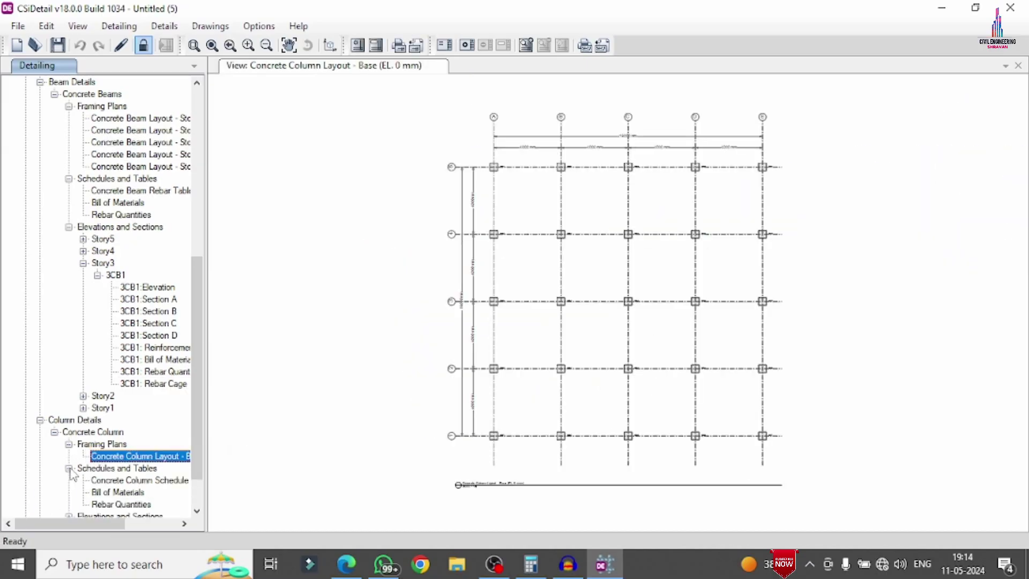
# View the concrete column schedule, bill of materials and rebar quantities.
pyautogui.click(118, 480)
pyautogui.click(111, 492)
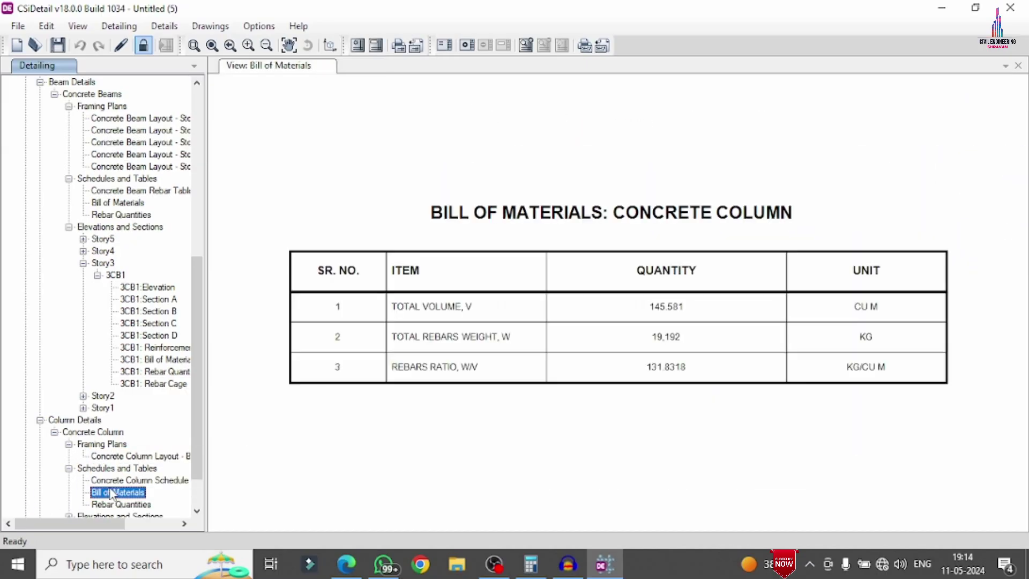
pyautogui.click(110, 505)
pyautogui.scroll(-2, 62, 479)
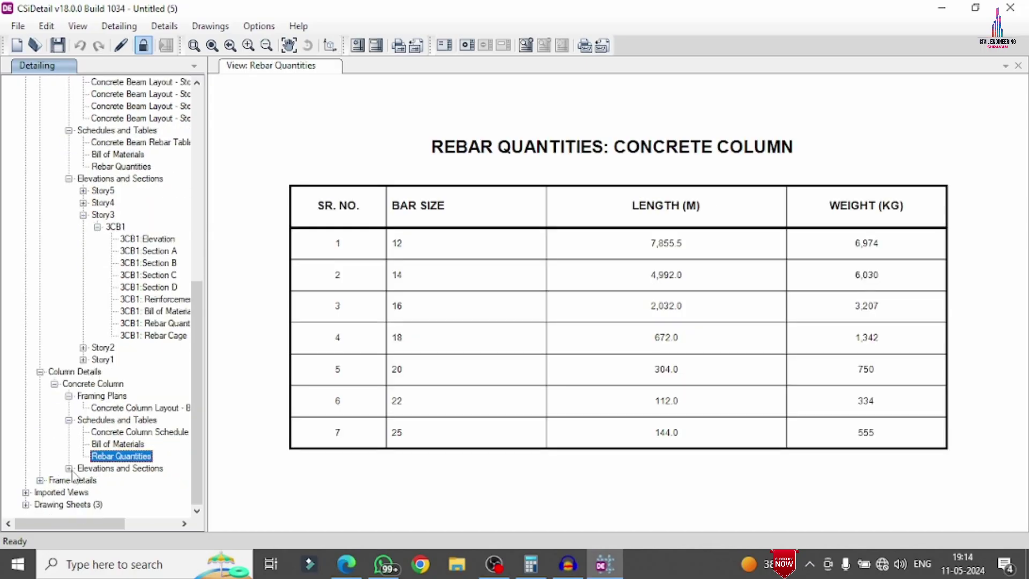
# Find column CC3 among the column elevations and sections and view Elevations 1 and 2 and Sections A, B and C.
pyautogui.click(69, 469)
pyautogui.click(83, 456)
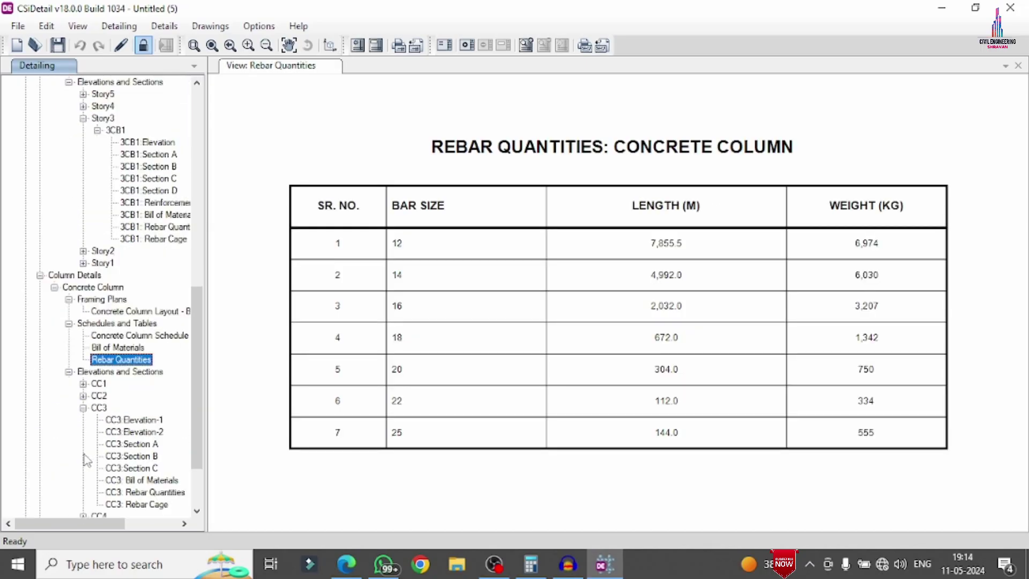
pyautogui.click(154, 421)
pyautogui.click(151, 432)
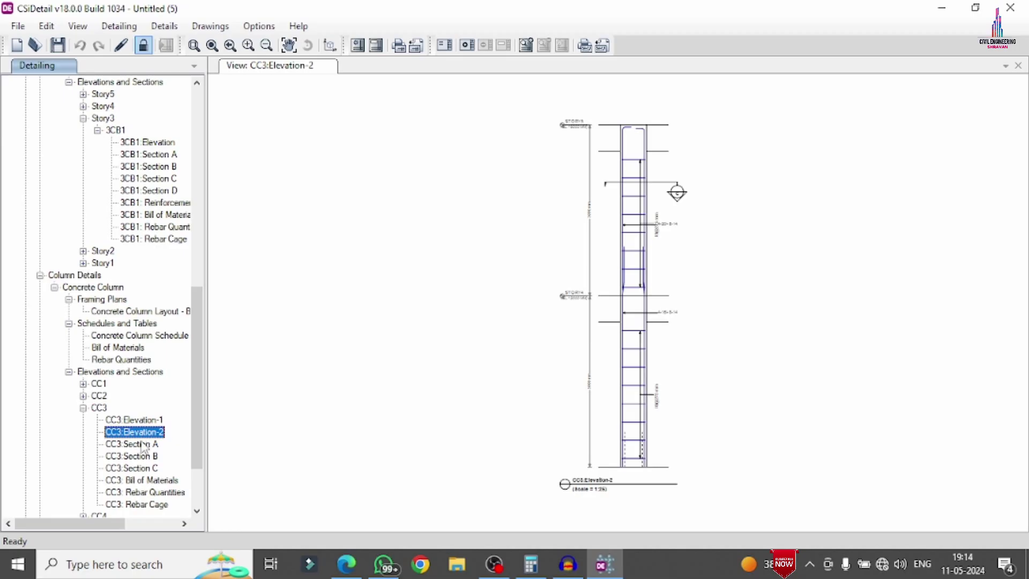
pyautogui.click(142, 445)
pyautogui.click(135, 457)
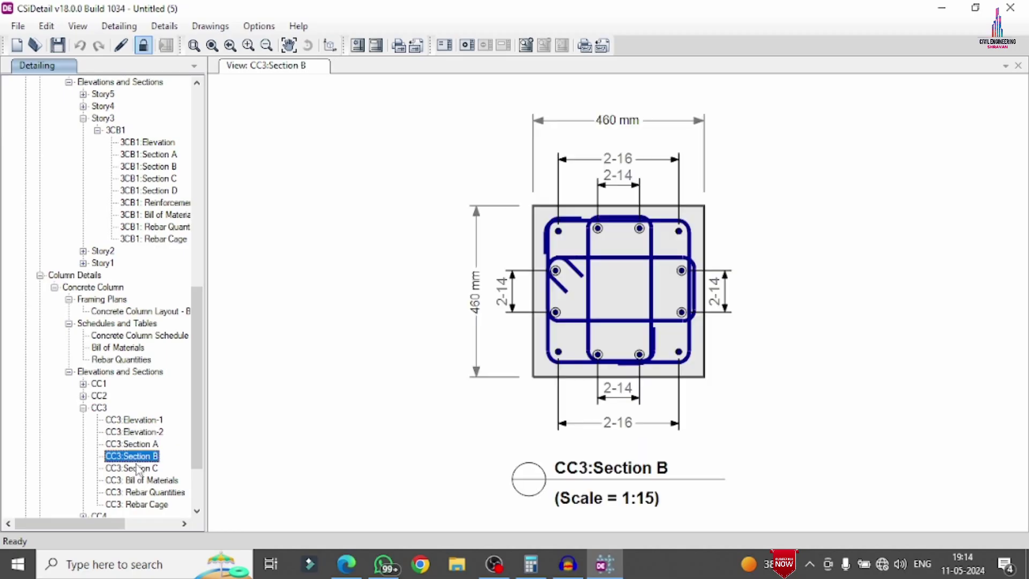
pyautogui.click(138, 469)
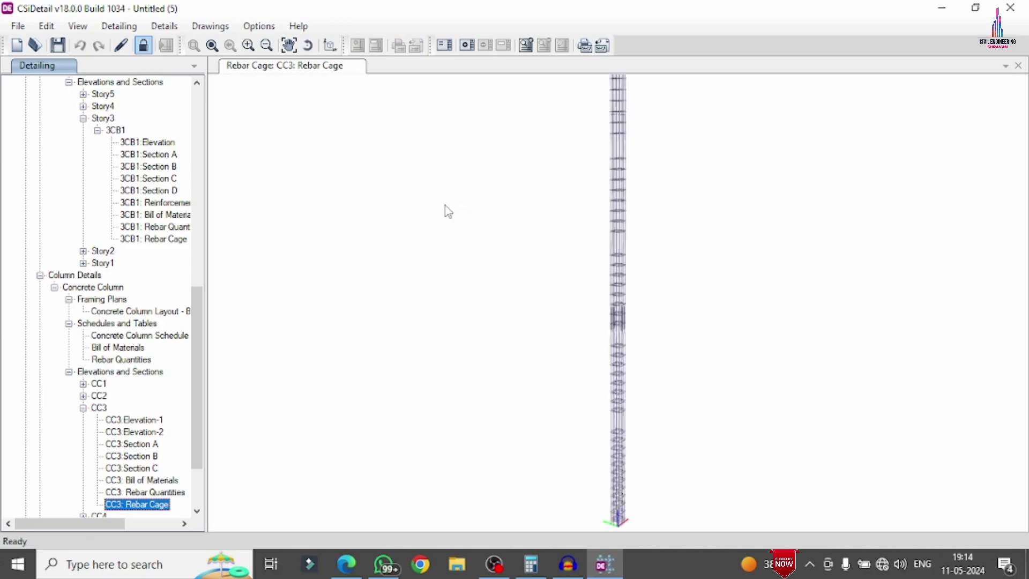
# Display the rebar cage of column CC3 and inspect its upper end in 3D from several angles.
pyautogui.moveTo(638, 215); pyautogui.dragTo(629, 327, button='middle')
pyautogui.scroll(10, 621, 86)
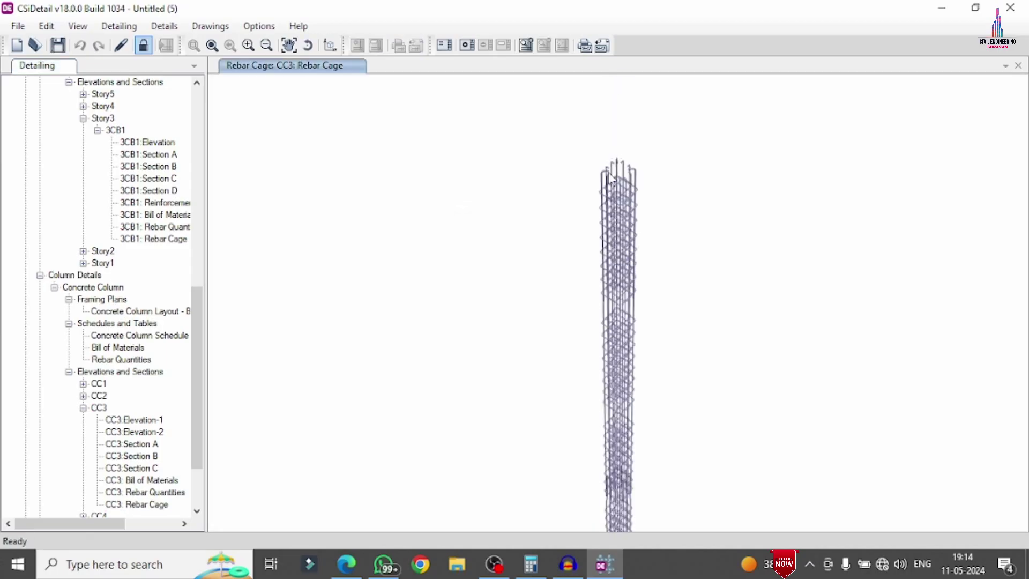
pyautogui.moveTo(695, 351); pyautogui.dragTo(370, 270, button='middle')
pyautogui.moveTo(720, 347); pyautogui.dragTo(363, 310, button='middle')
pyautogui.scroll(-8, 506, 252)
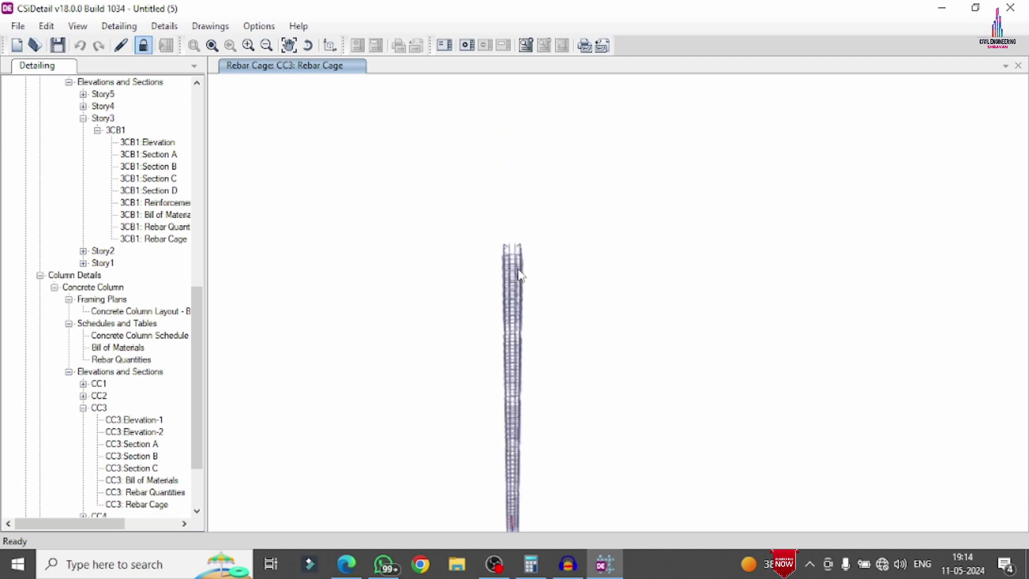
pyautogui.scroll(6, 514, 260)
pyautogui.moveTo(524, 252); pyautogui.dragTo(398, 278, button='middle')
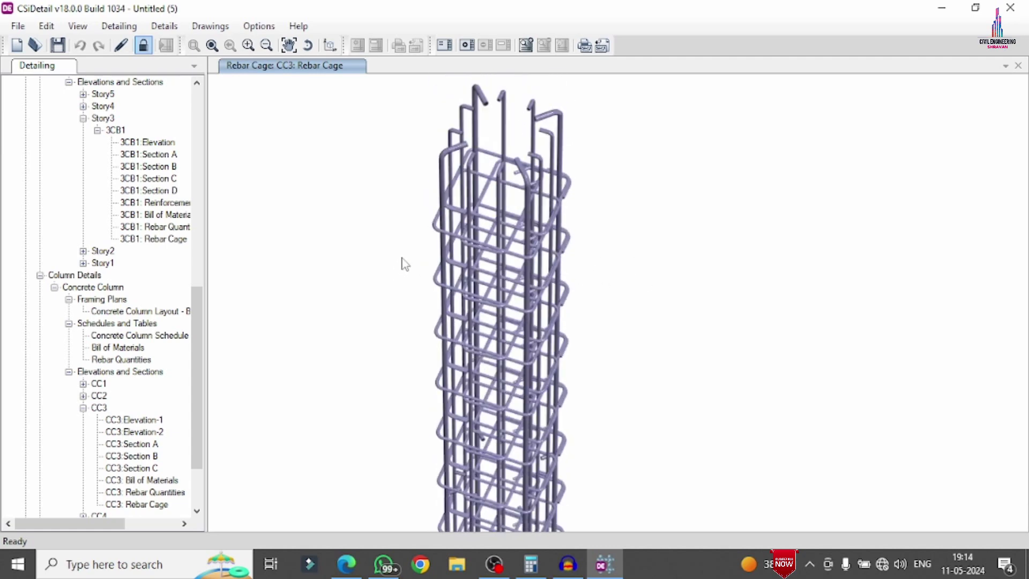